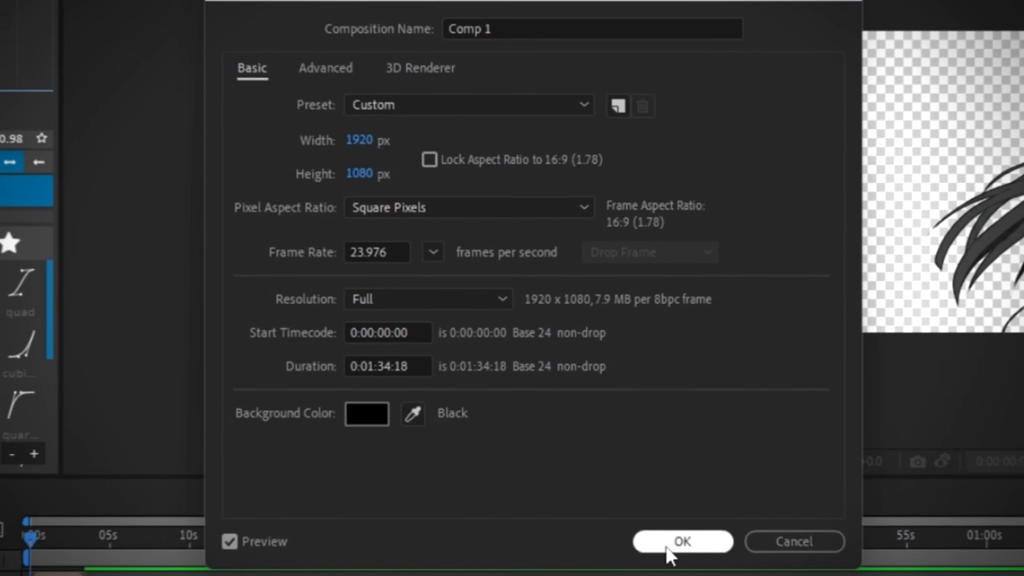
Confirm the 1920 x 1080, 23.976 fps composition settings and add a white solid beneath the Pre-comp 1 layer.
left_click(625, 469)
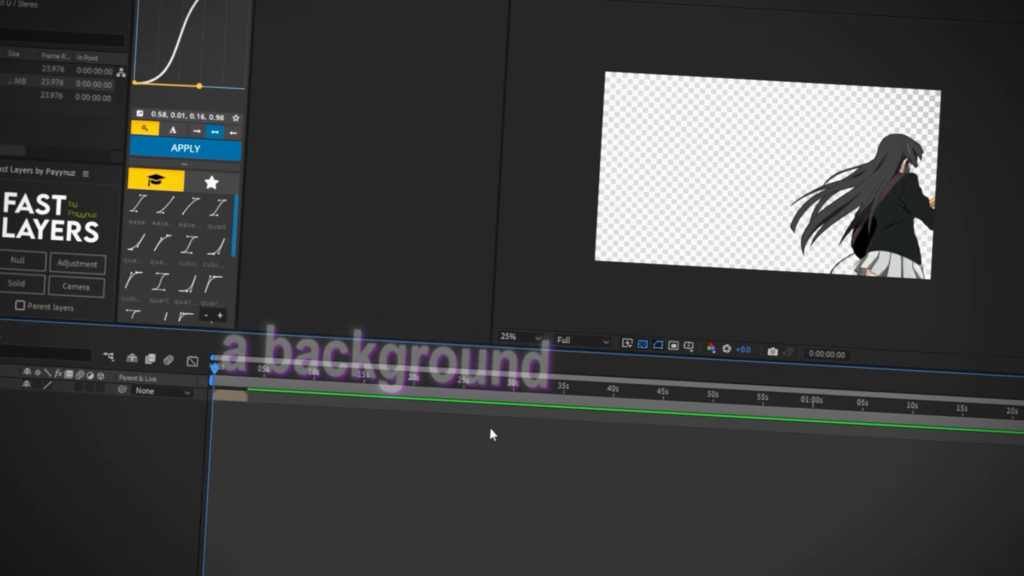
key("ctrl+y")
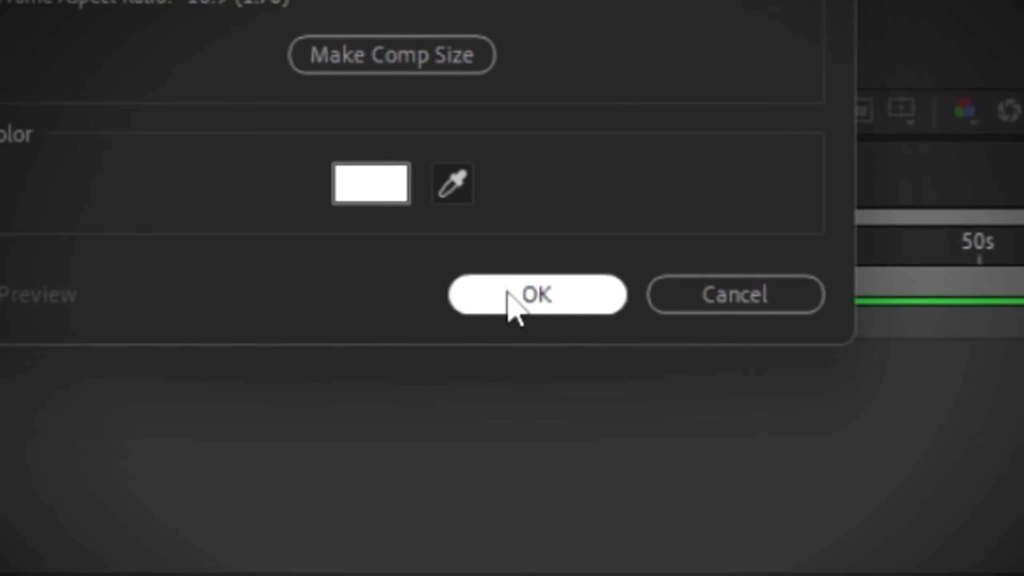
left_click(560, 448)
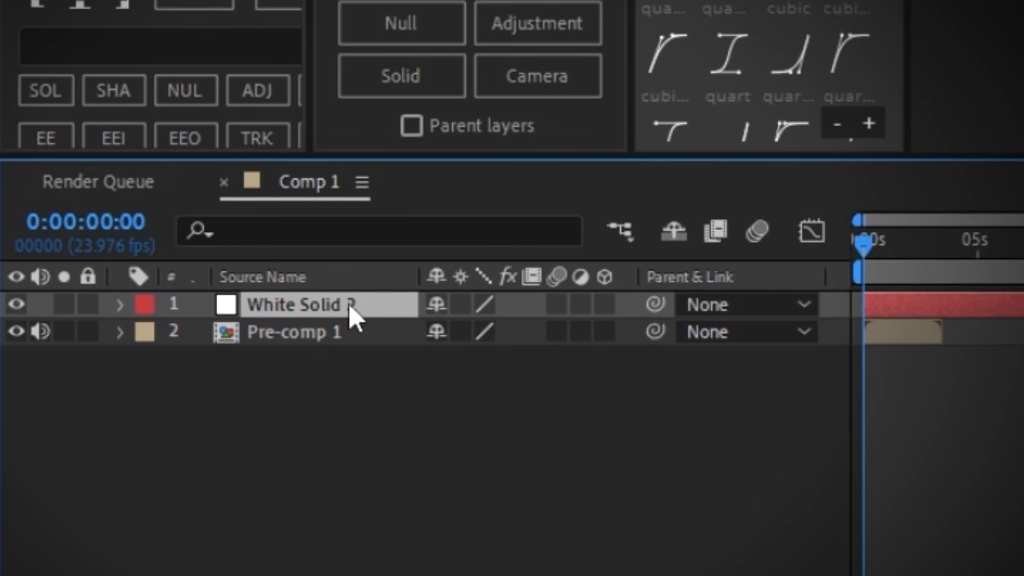
mouse_move(344, 298)
left_mouse_down()
mouse_move(346, 324)
mouse_move(344, 316)
left_mouse_up()
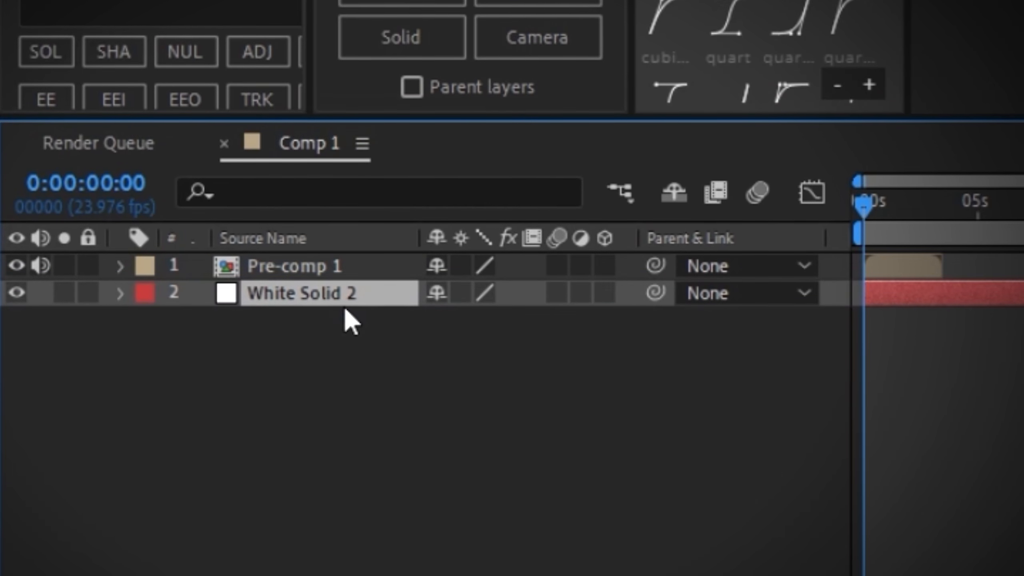
Apply the Gradient Ramp effect to the white solid.
key("ctrl+space")
type("grad")
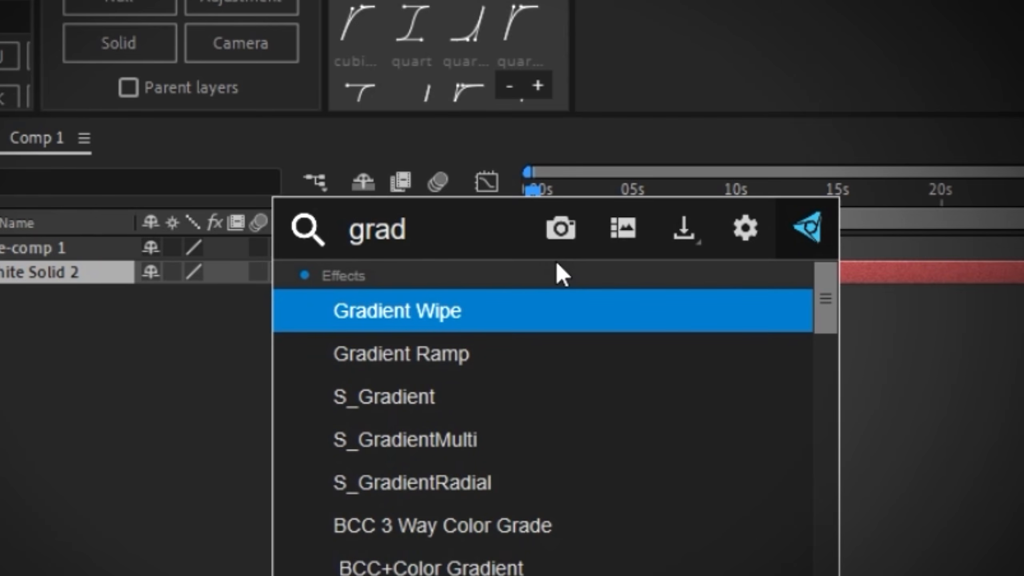
left_click(527, 339)
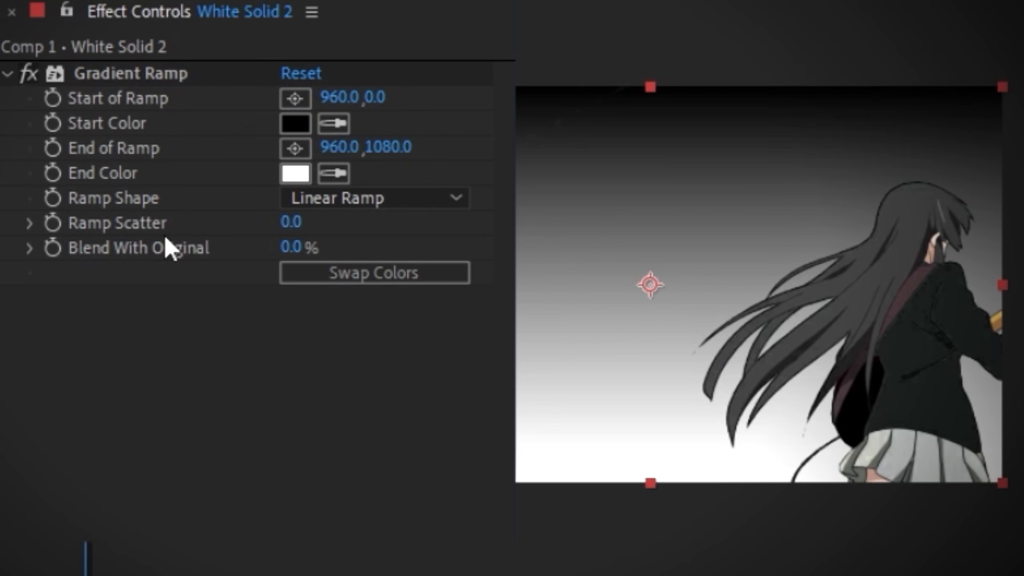
Set the ramp's start color to a green with hue 114°, saturation 55% and brightness 73%.
left_click(297, 123)
left_click_drag(240, 541, 260, 339)
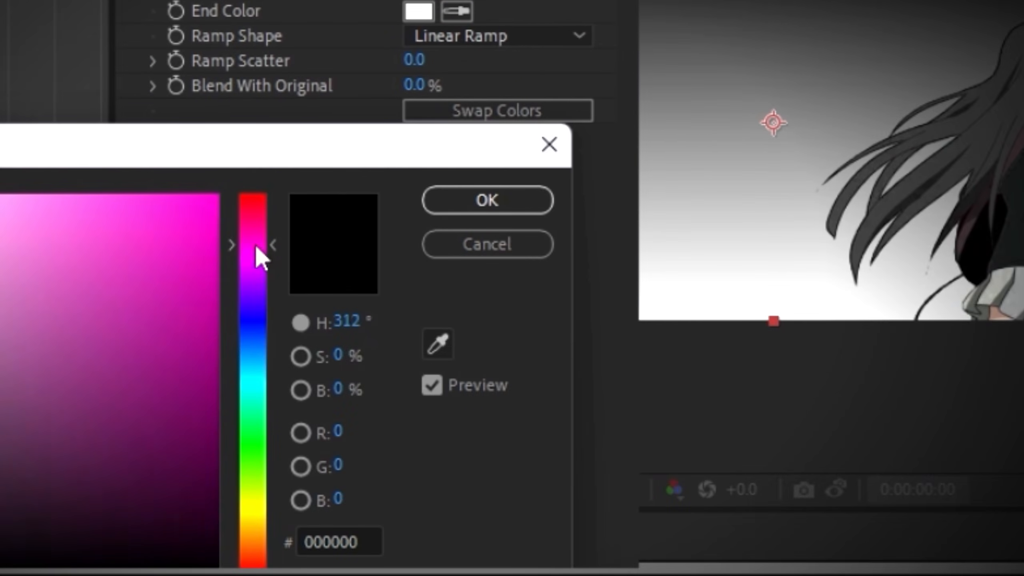
left_click_drag(258, 236, 239, 512)
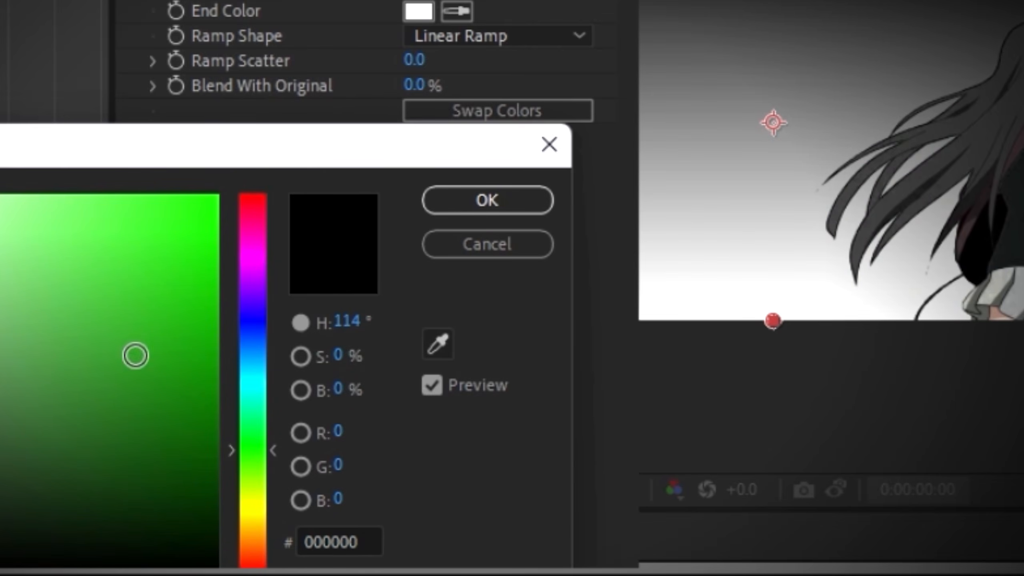
left_click_drag(39, 303, 55, 282)
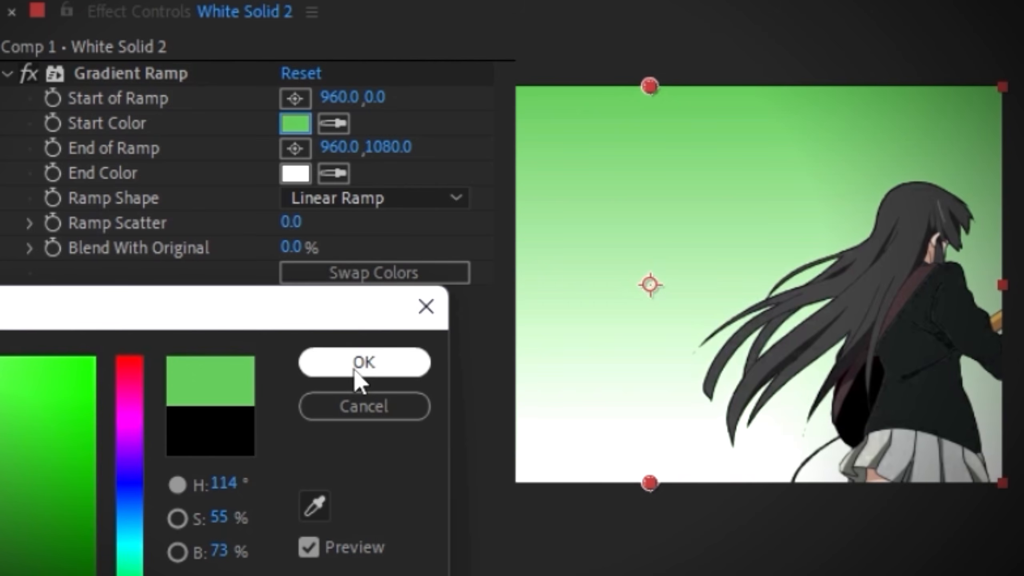
left_click(365, 369)
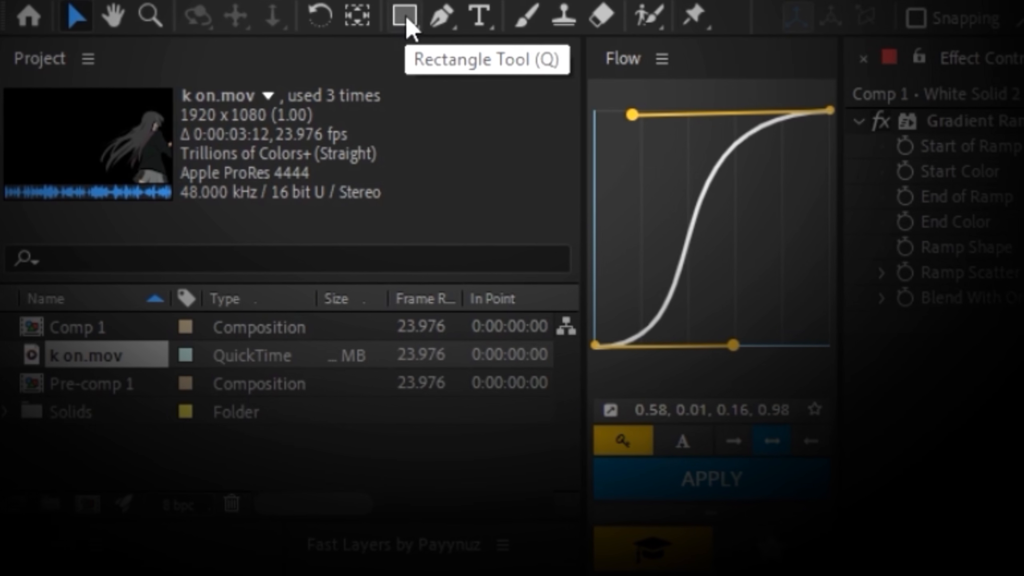
Choose the Ellipse tool and set its stroke to None.
left_click(407, 15)
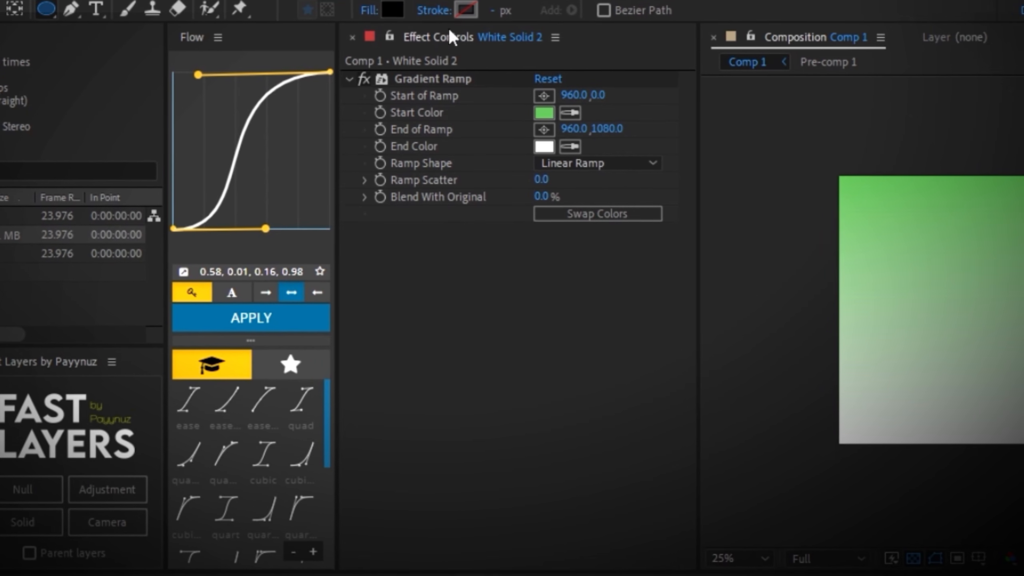
left_click(436, 16)
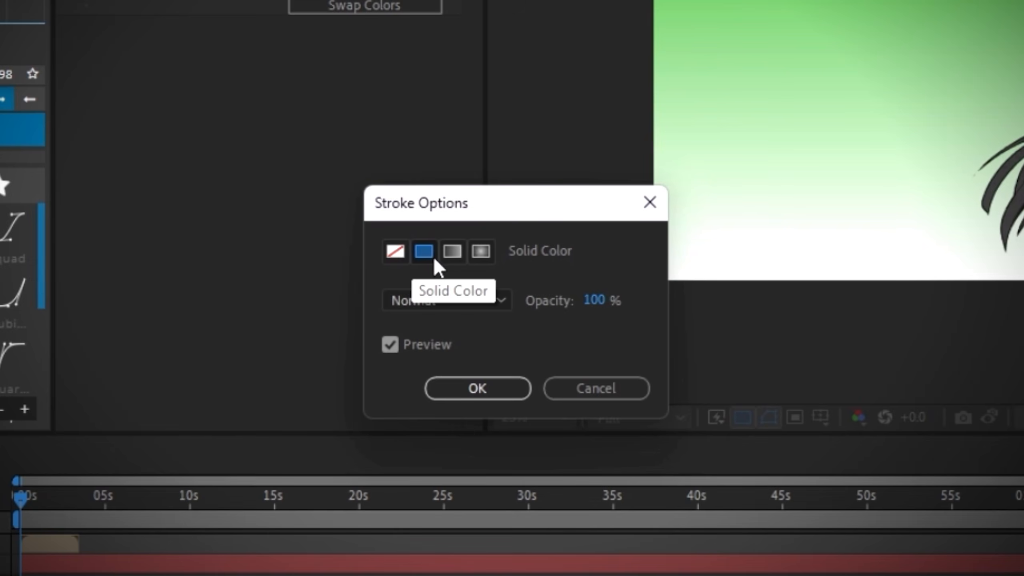
left_click(400, 255)
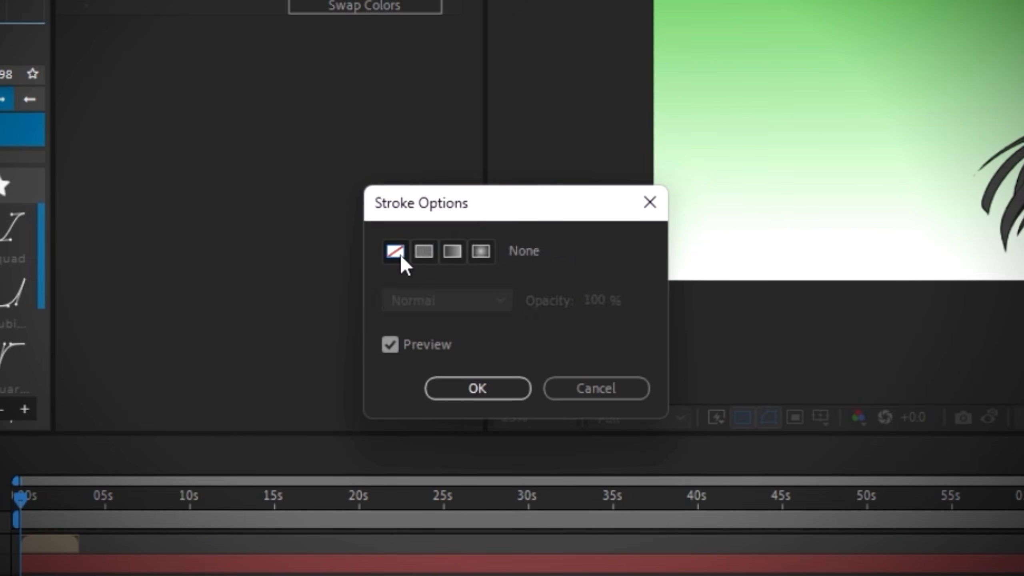
left_click(472, 388)
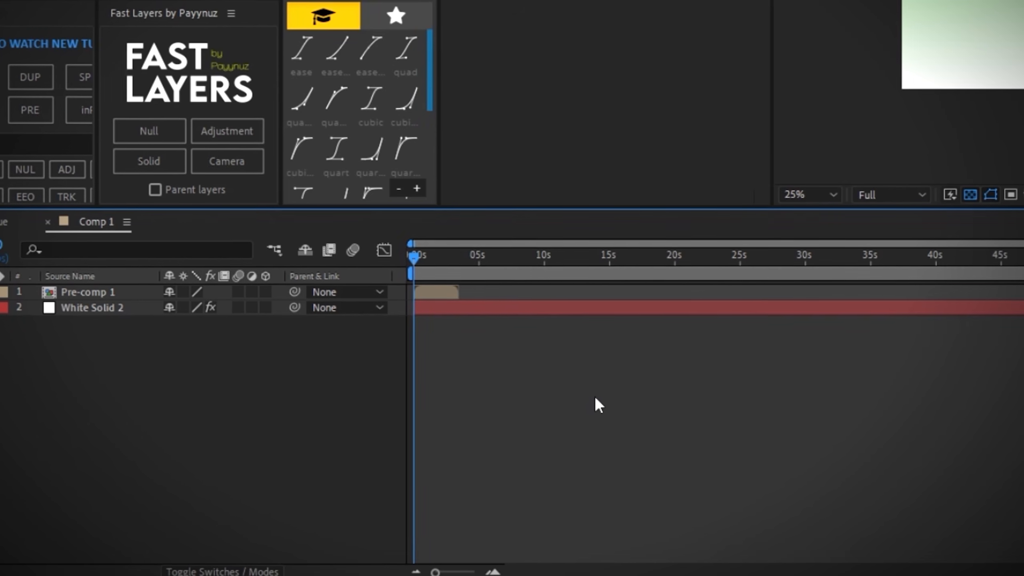
Try to draw an ellipse over the background with the white solid layer selected.
left_click(459, 311)
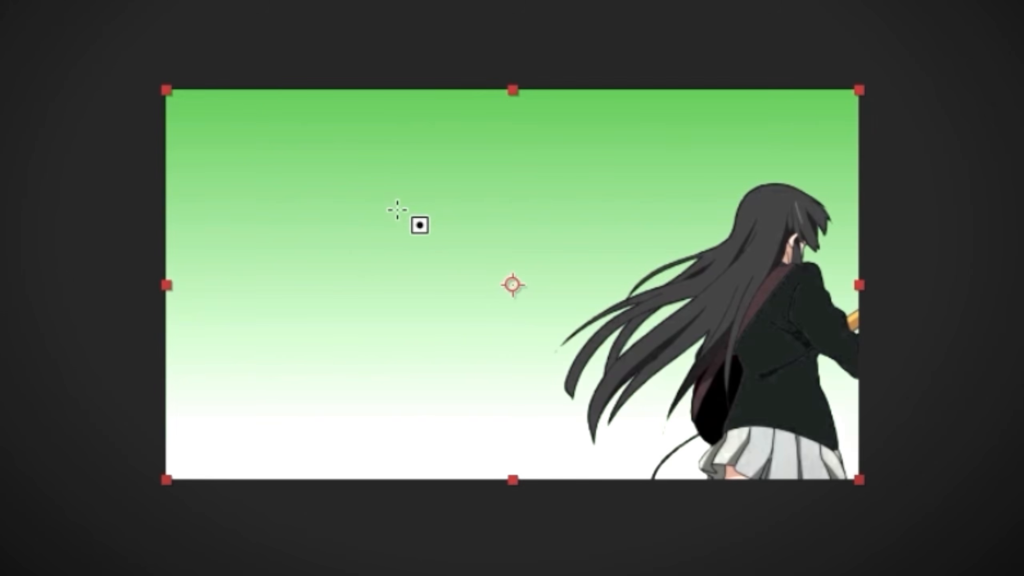
left_click_drag(367, 193, 523, 366)
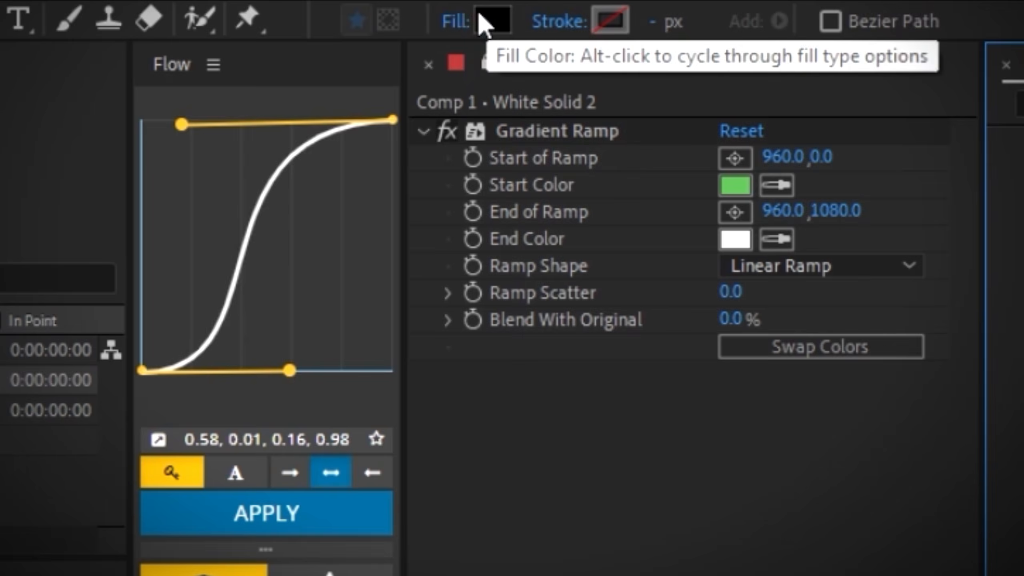
Set the shape fill to white (FFFFFF) and draw a circle at the center of the composition on a new shape layer.
left_click(490, 22)
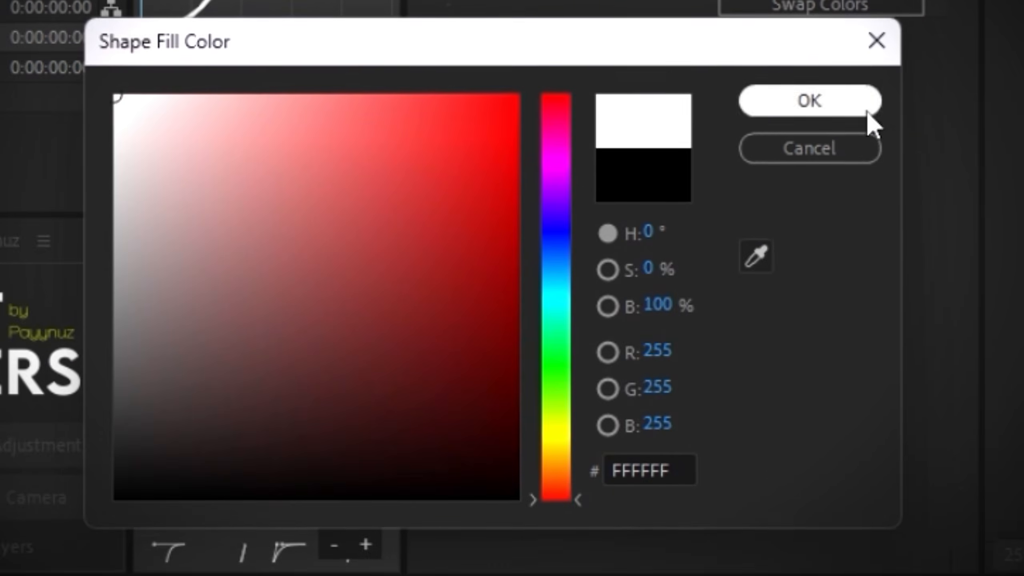
left_click(866, 110)
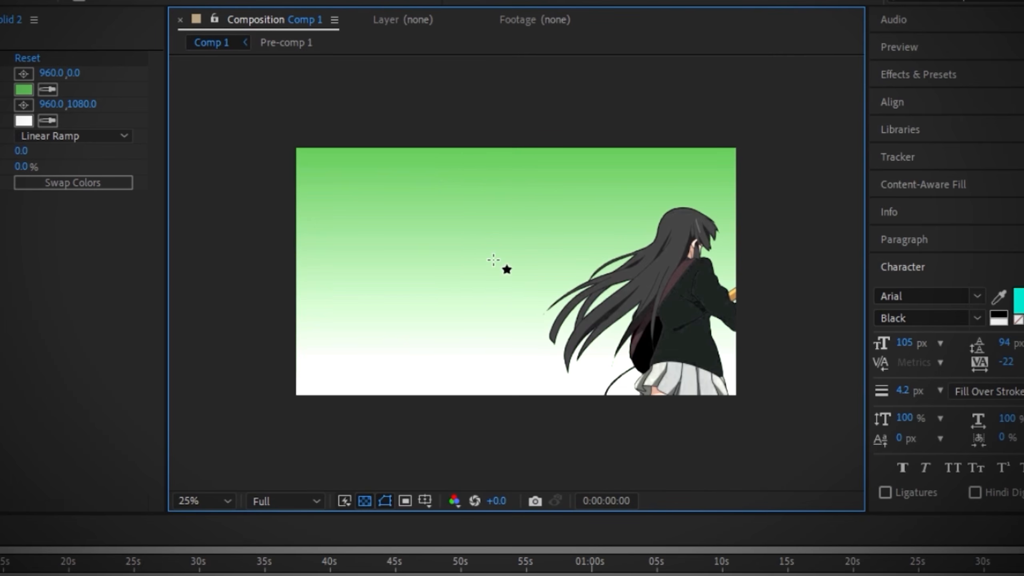
left_click_drag(529, 286, 590, 354)
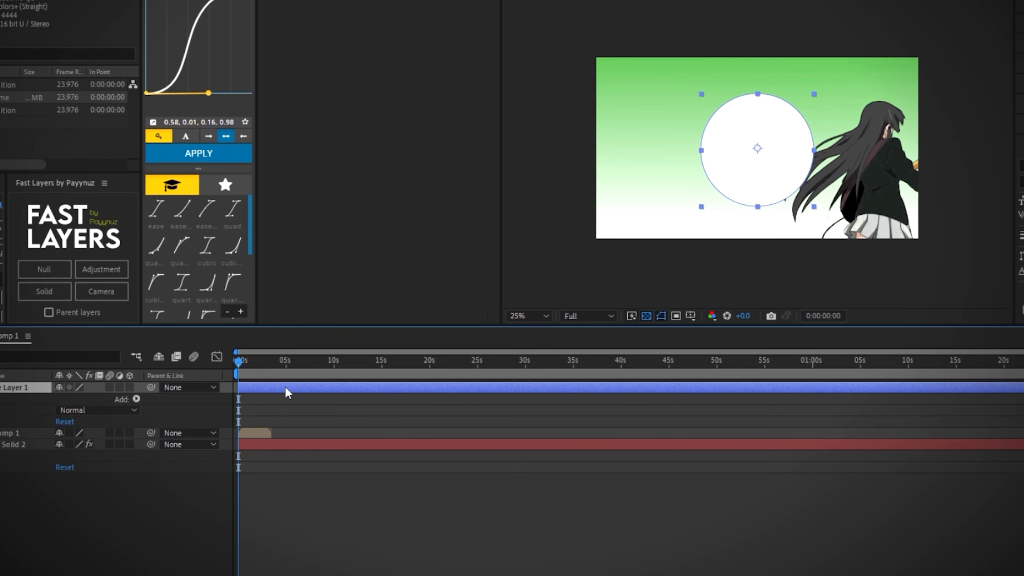
Duplicate the white circle layer and scale the copy down to 90.5%.
key("ctrl+d")
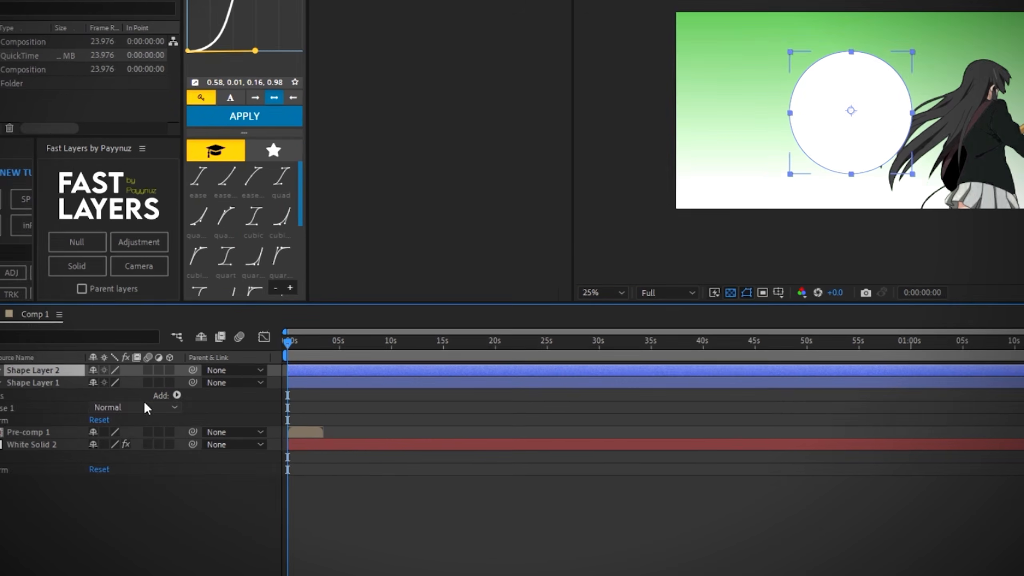
key("s")
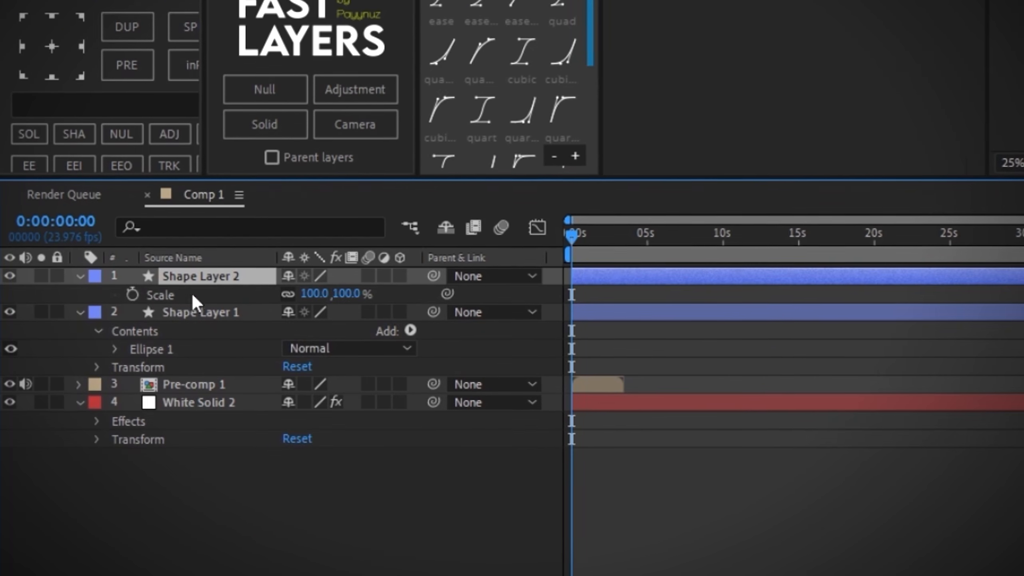
left_click_drag(265, 313, 257, 314)
left_click_drag(310, 296, 256, 309)
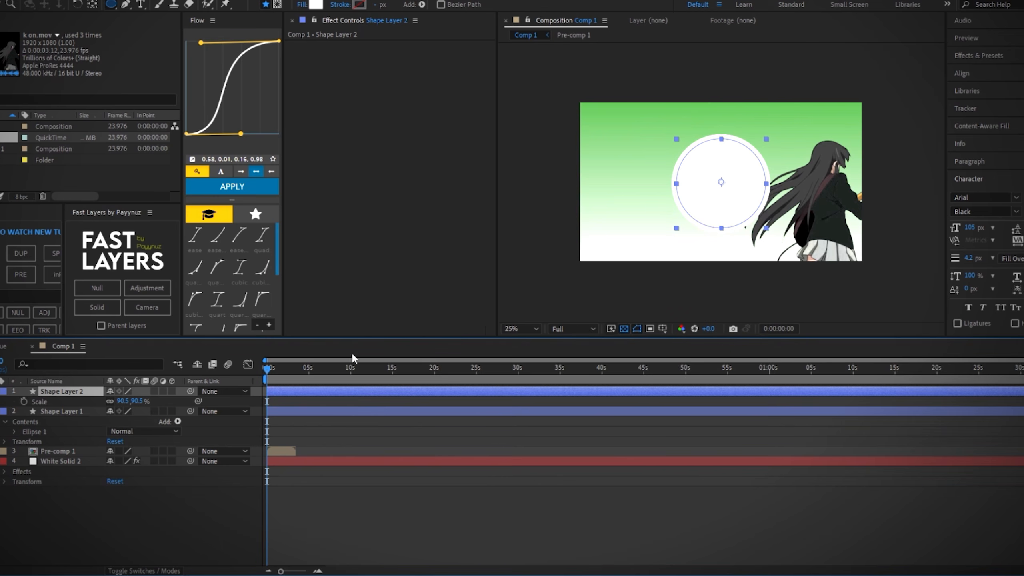
Change the smaller circle's fill color to black (000000).
left_click(316, 5)
left_click(242, 303)
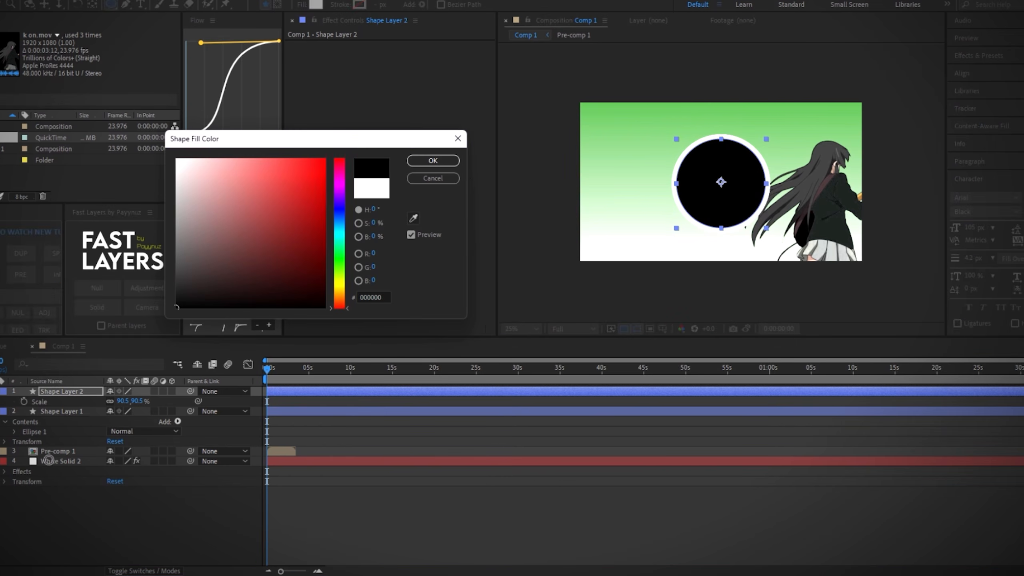
left_click(430, 160)
Move the black circle's anchor point to the exact center of the circle with the Pan Behind tool.
key("period")
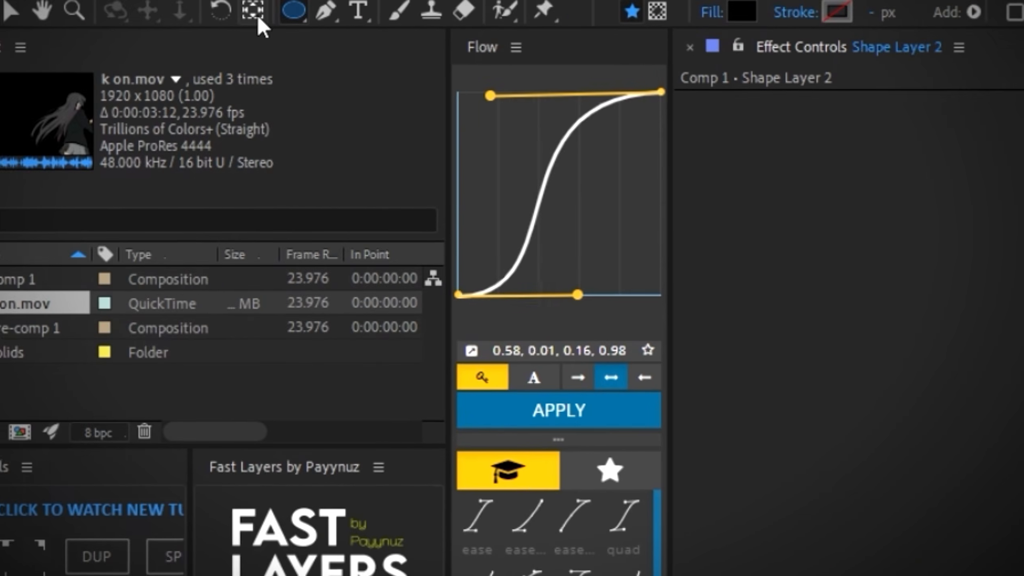
left_click(257, 16)
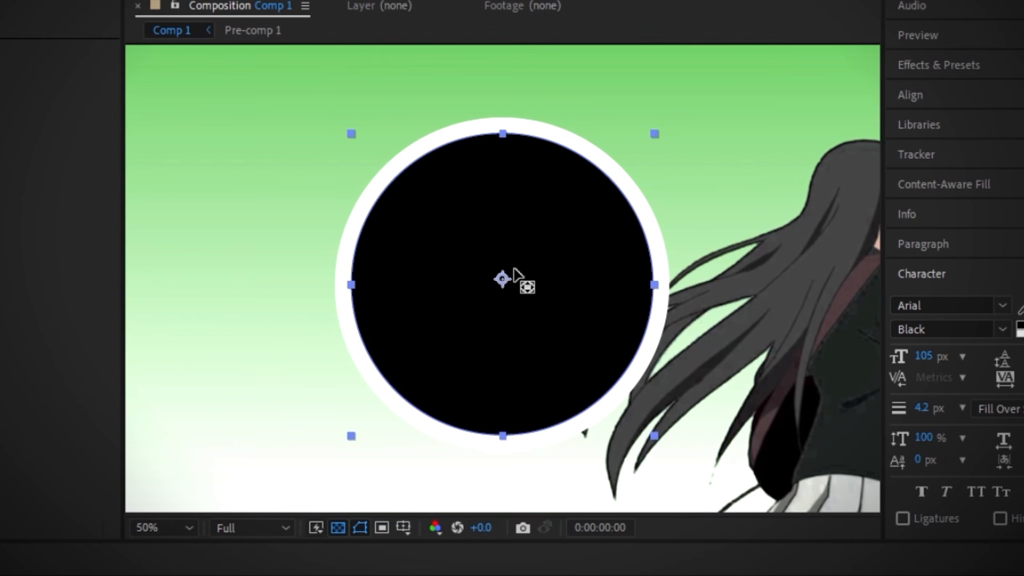
left_click_drag(505, 280, 504, 288)
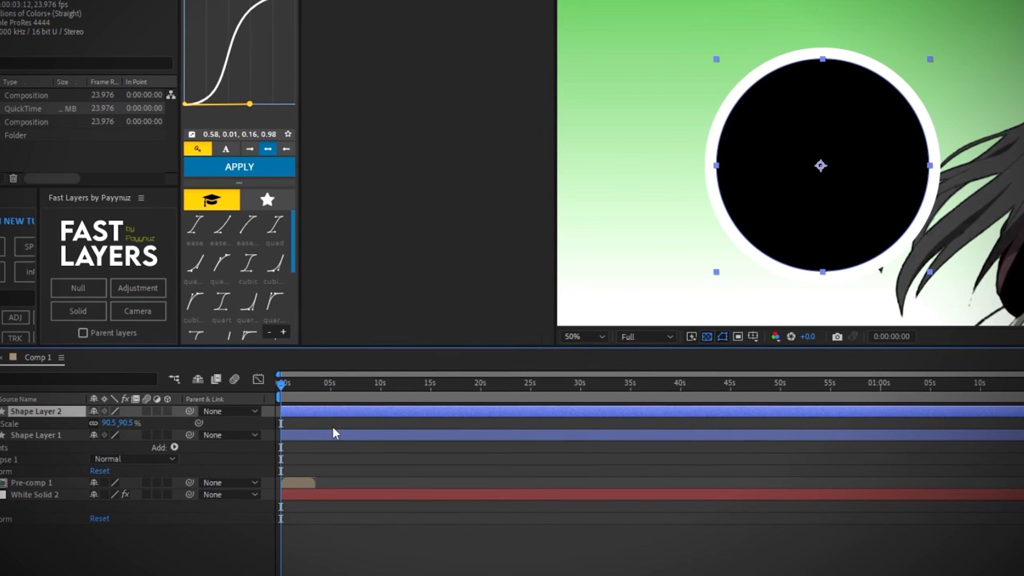
Duplicate the black circle layer and scale the copy down to 75.5%.
left_click(334, 432)
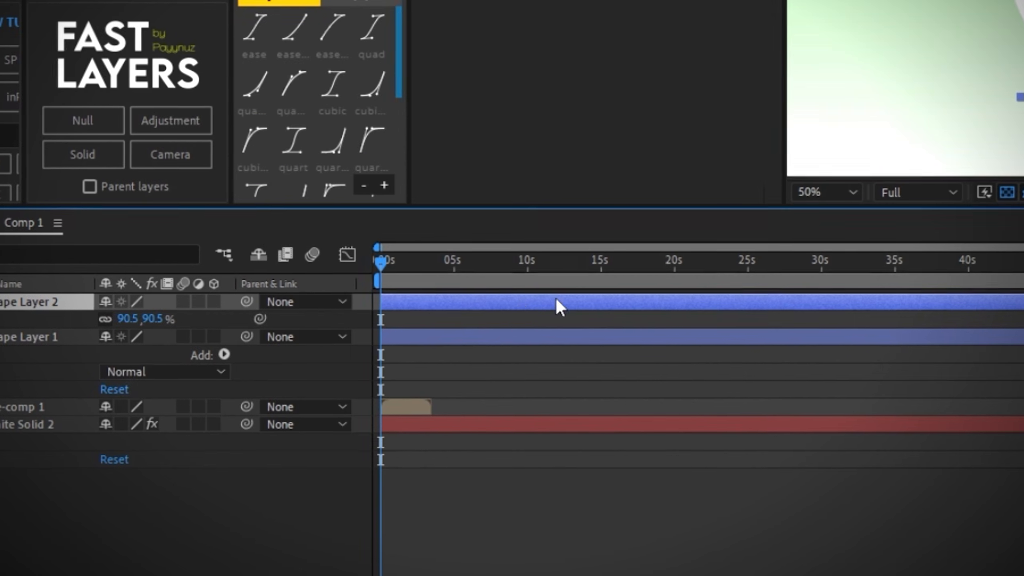
left_click(378, 409)
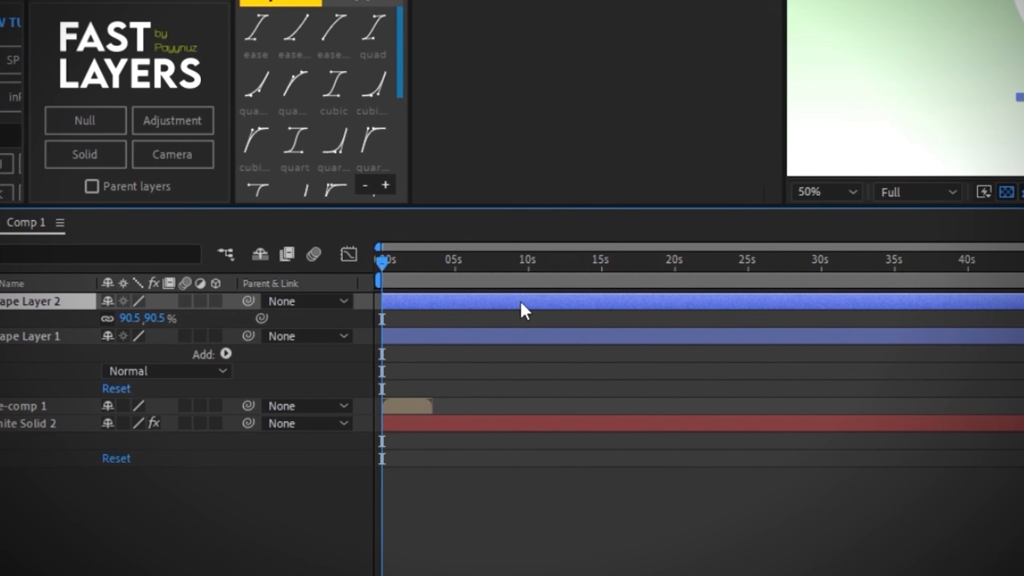
key("ctrl+d")
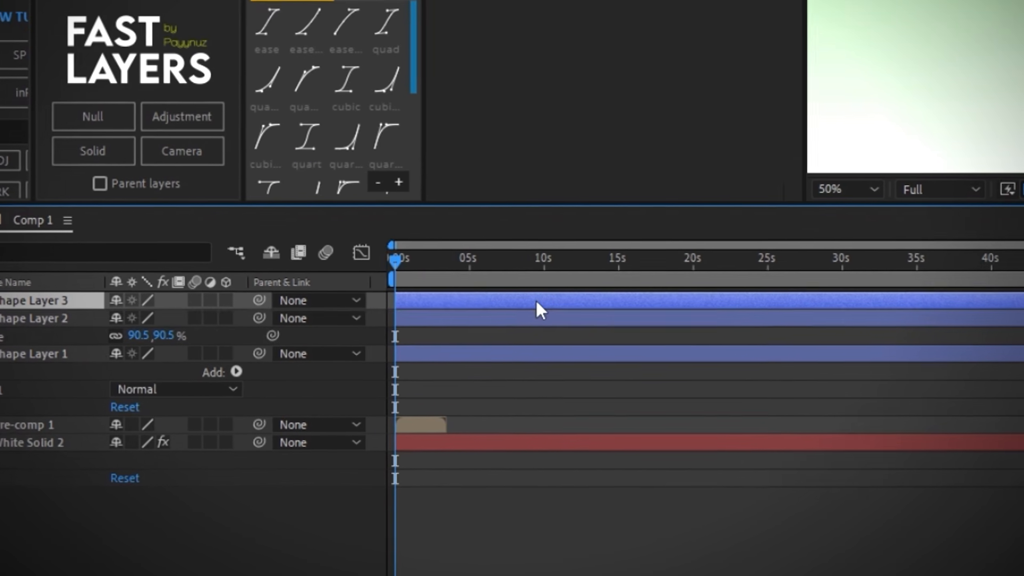
key("s")
left_click_drag(137, 318, 125, 318)
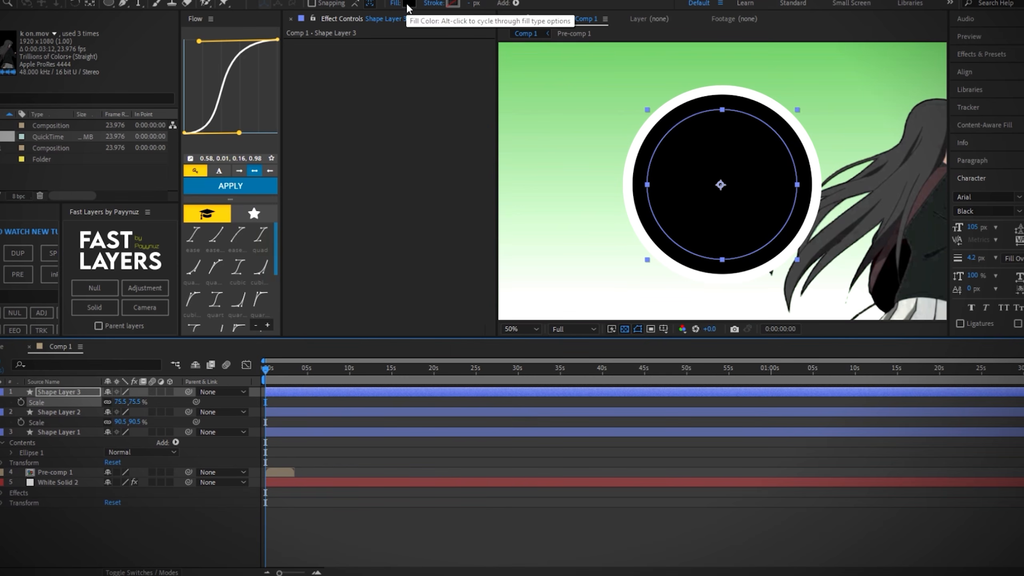
Fill the innermost circle with white (FFFFFF) and set its scale to 70.5%.
left_click(408, 5)
left_click_drag(249, 192, 135, 145)
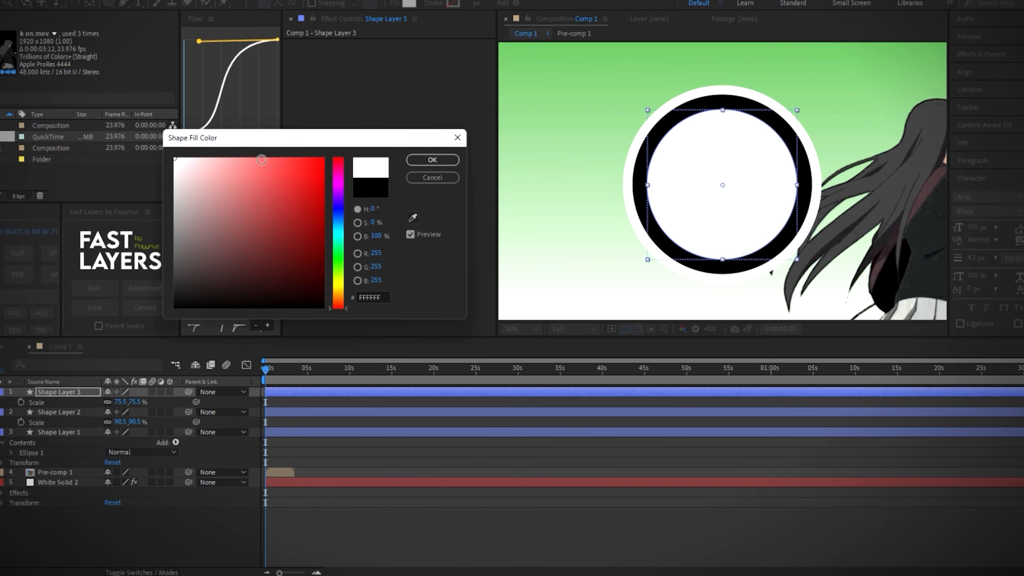
left_click(432, 160)
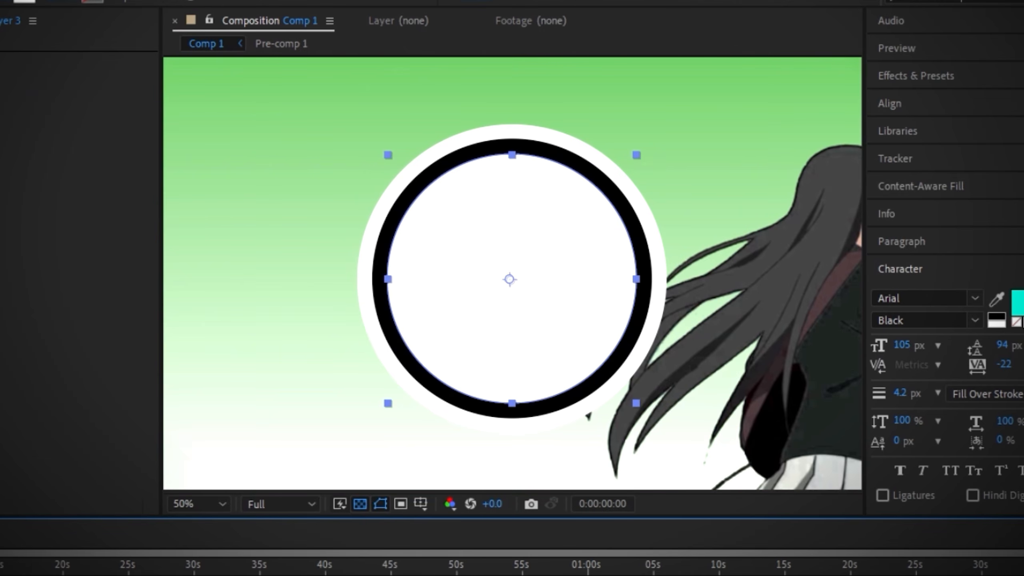
left_click_drag(54, 425, 46, 427)
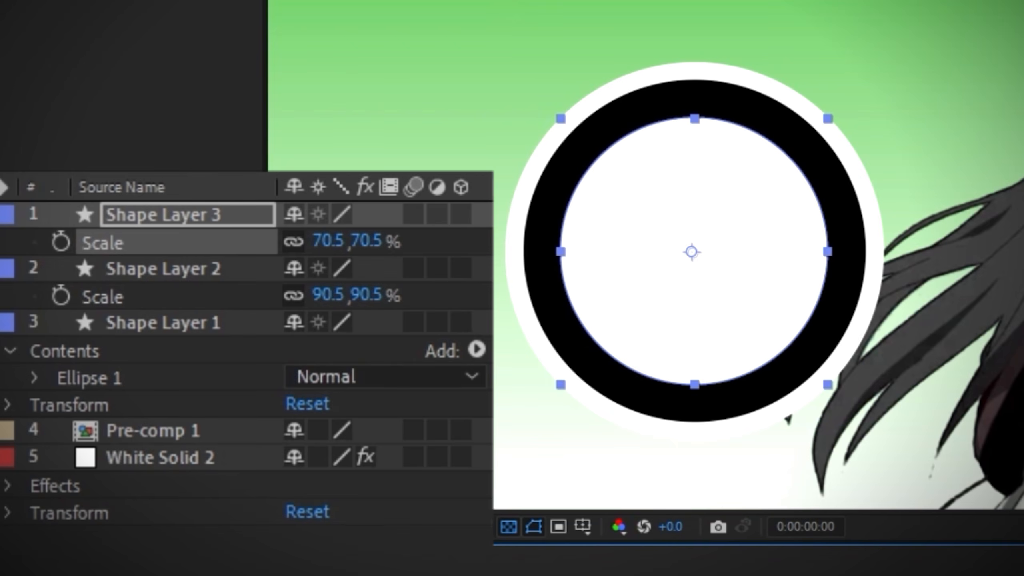
Duplicate the innermost white circle, fill the copy with bright green (0EFF02), and scale it to 60.8%.
left_click(164, 214)
key("ctrl+d")
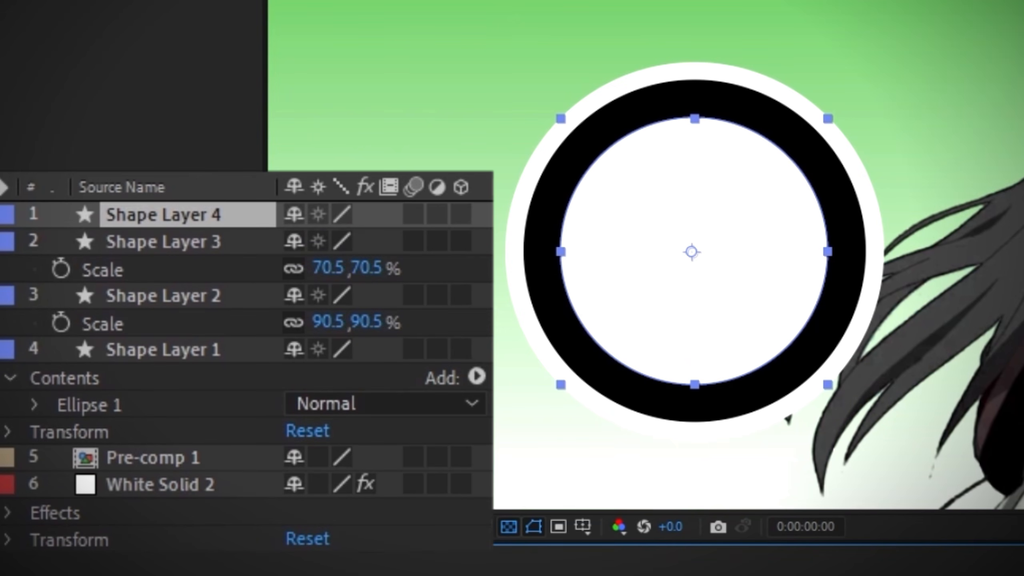
left_click(365, 5)
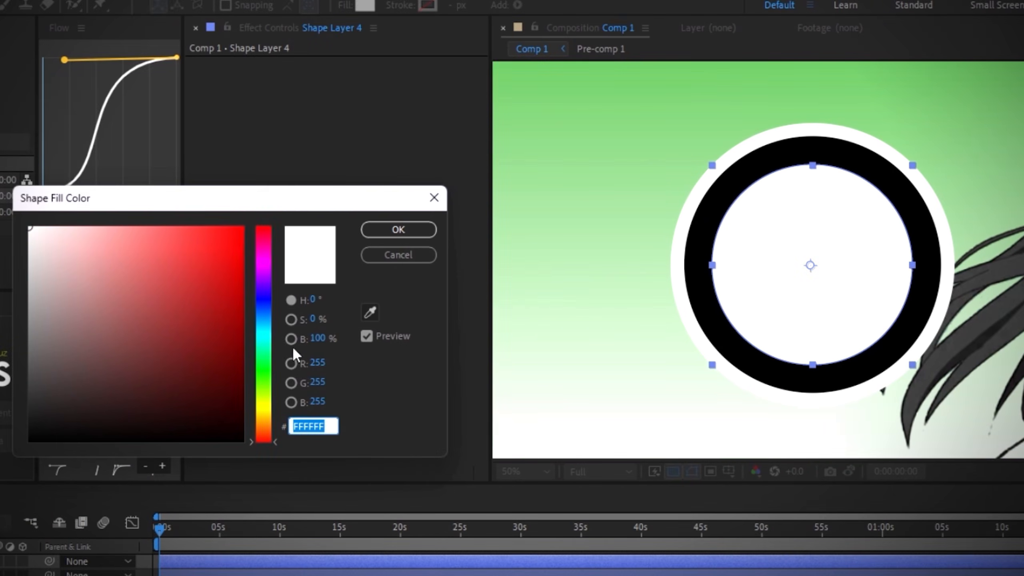
left_click(268, 372)
left_click_drag(213, 262, 245, 236)
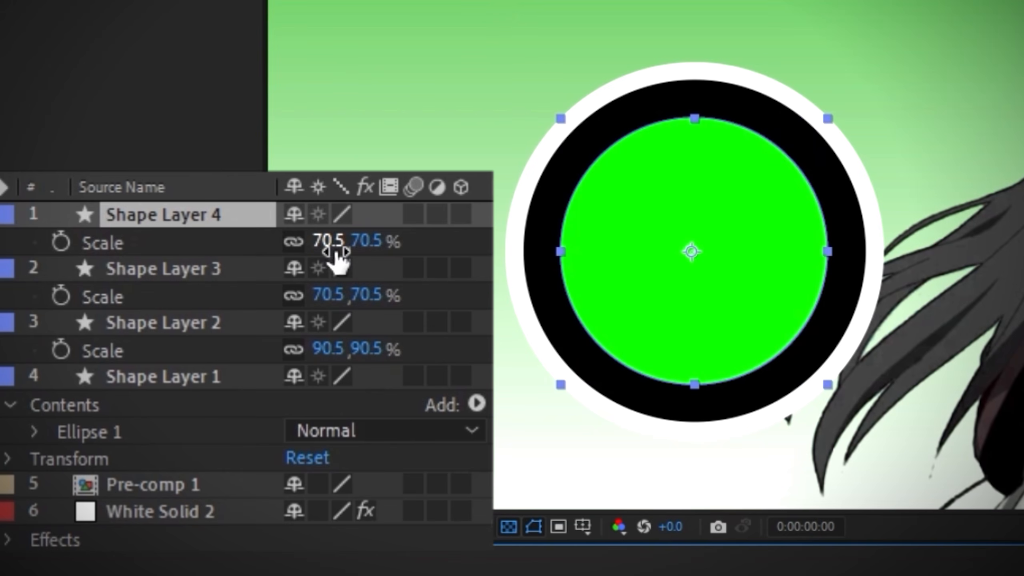
left_click_drag(335, 252, 168, 236)
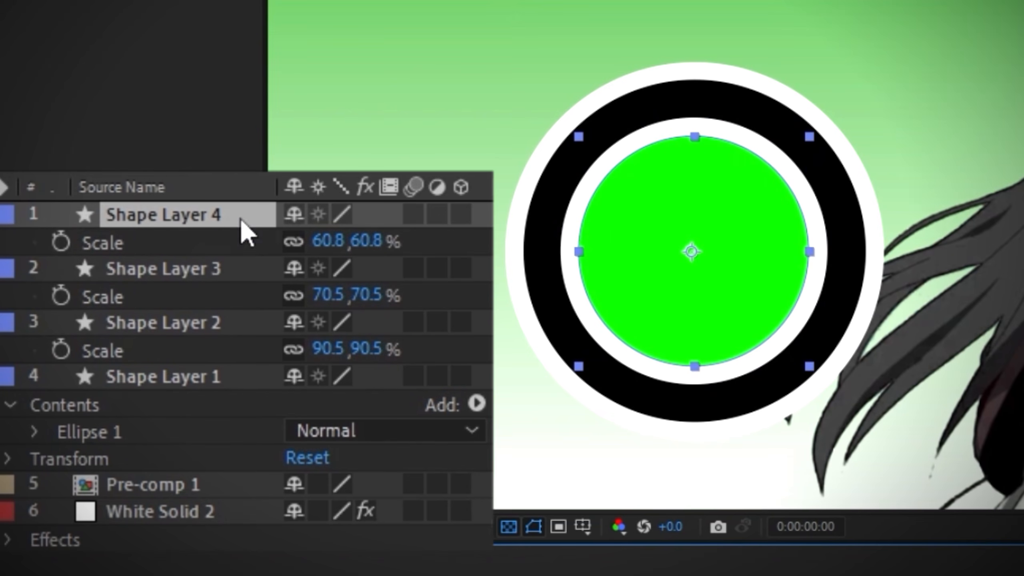
Duplicate the green circle, fill the copy with black (000000), and adjust the circles' scales to rebalance the ring widths.
key("ctrl+d")
key("s")
left_click_drag(323, 242, 296, 240)
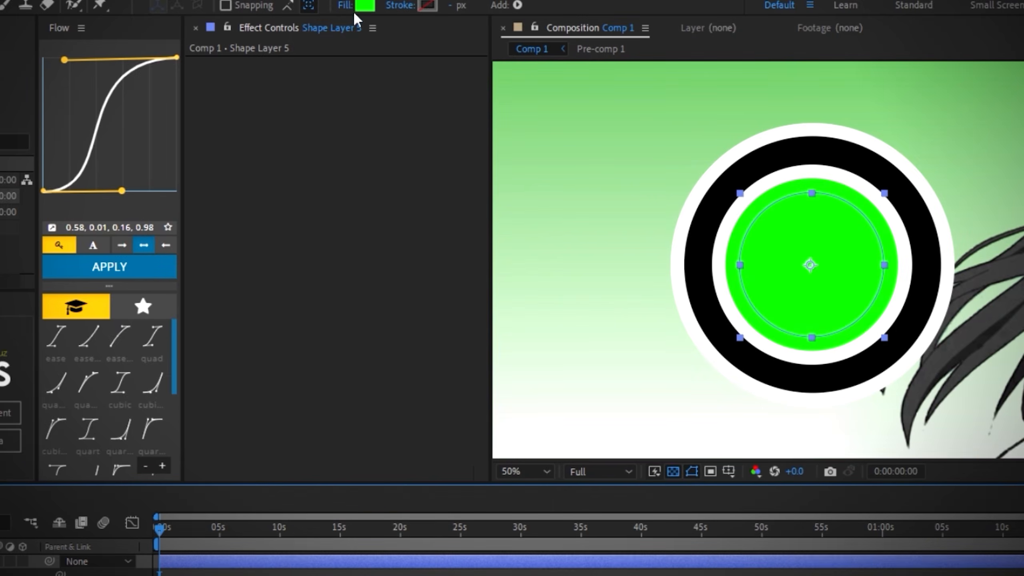
left_click(363, 5)
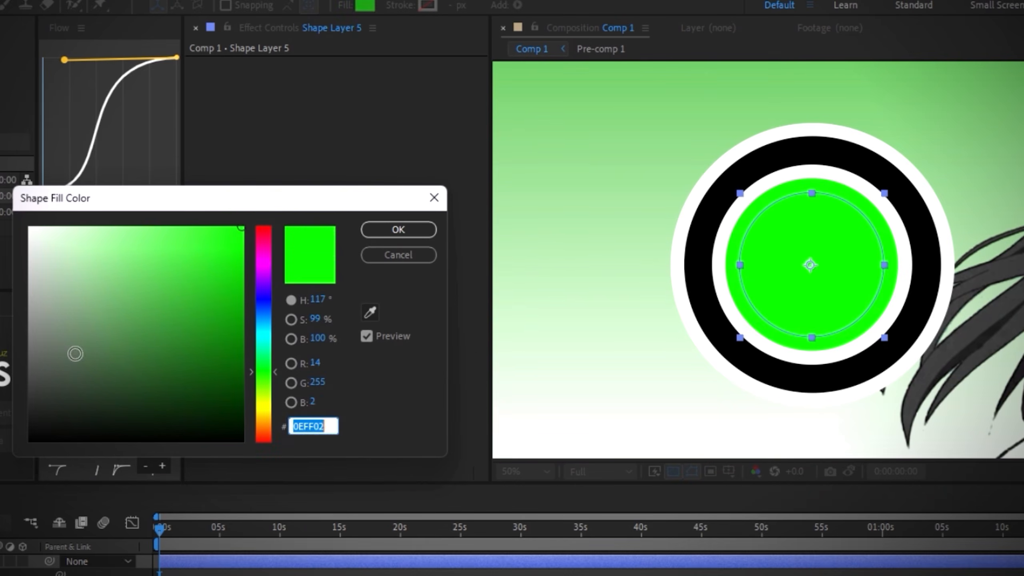
type("000000")
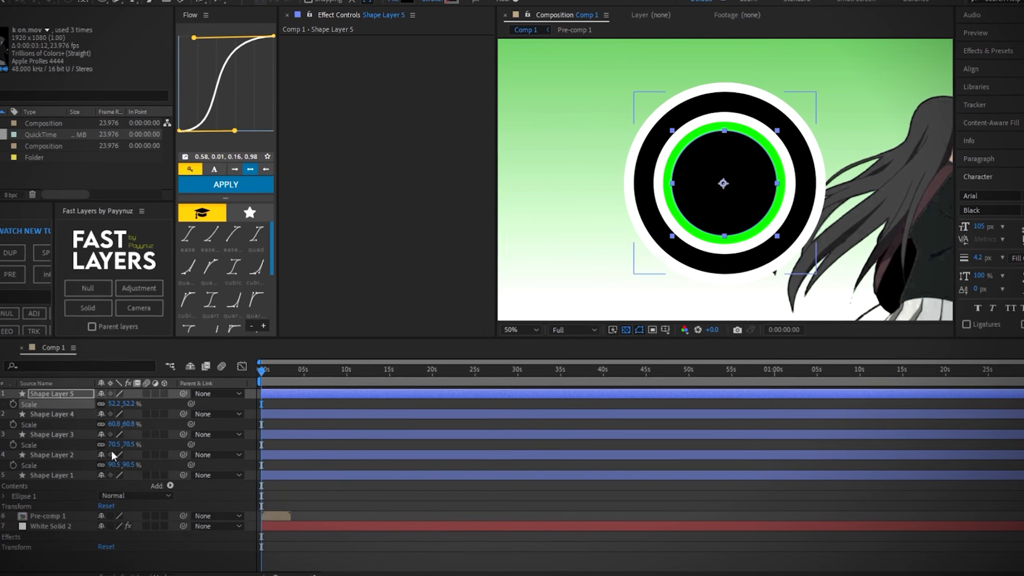
left_click_drag(112, 448, 116, 446)
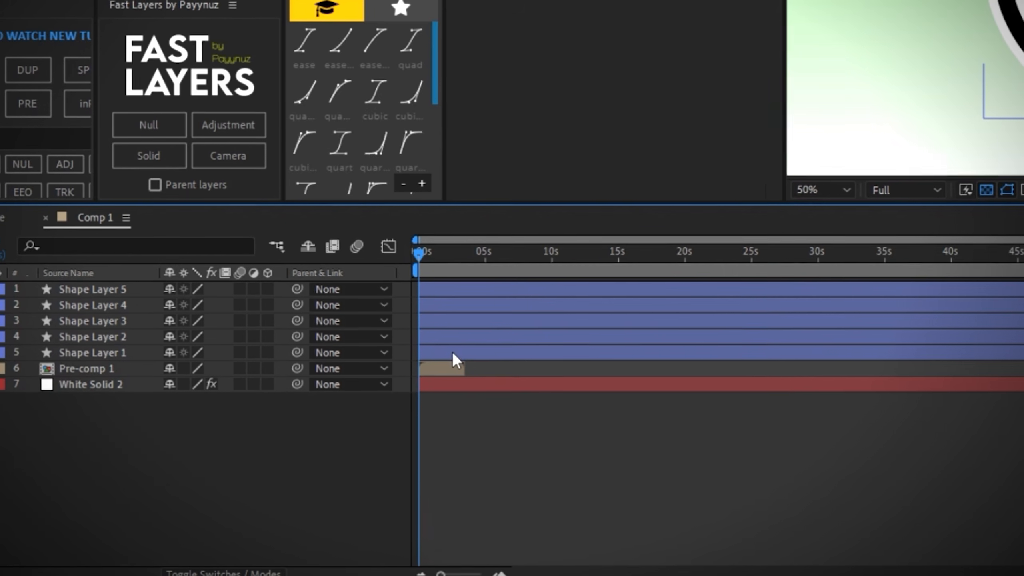
Pre-compose Shape Layer 1 and Shape Layer 2 together, moving all attributes into the new composition.
left_click(453, 350)
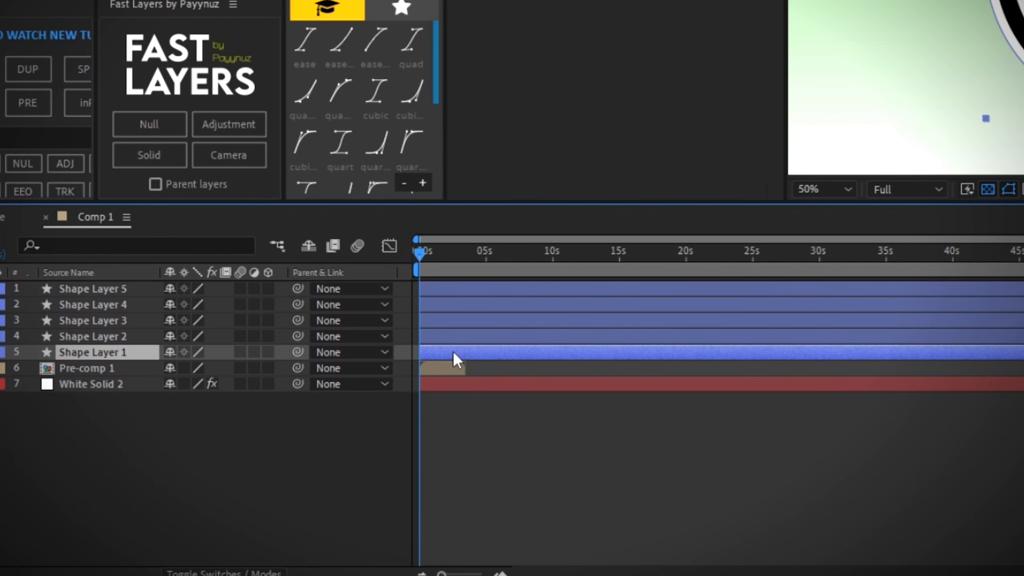
left_click(452, 338, "shift")
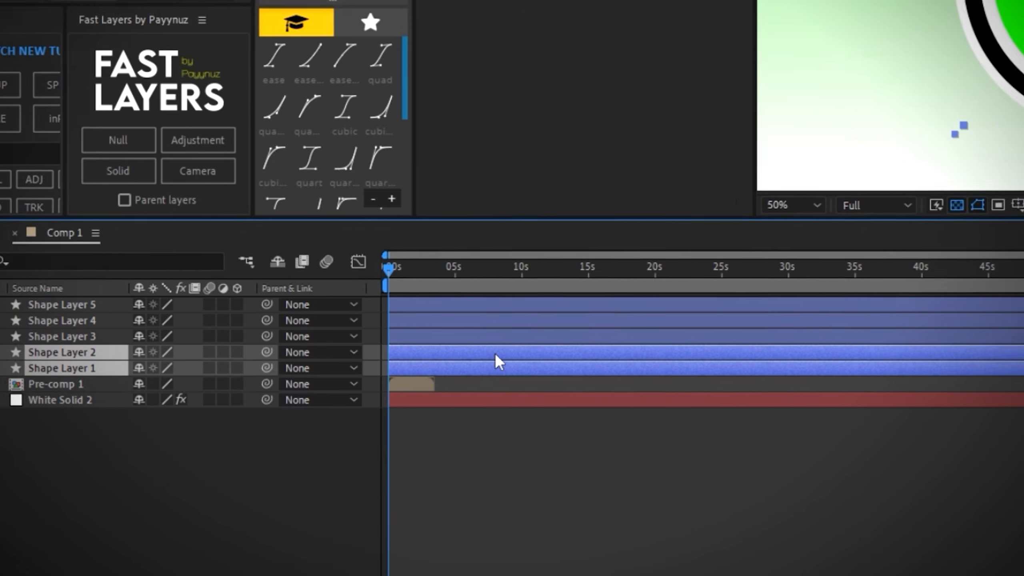
right_click(495, 354)
left_click(258, 381)
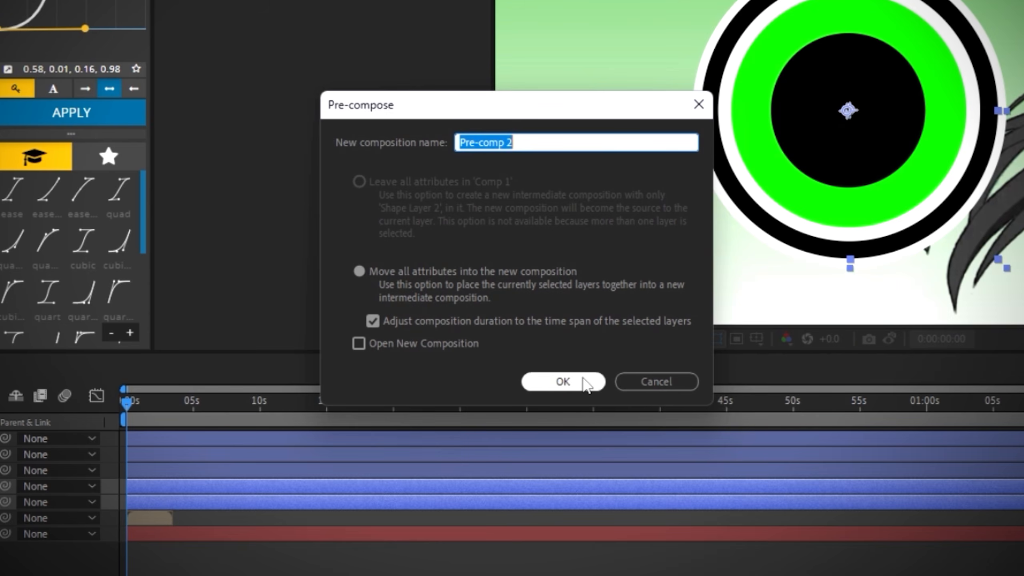
left_click(586, 385)
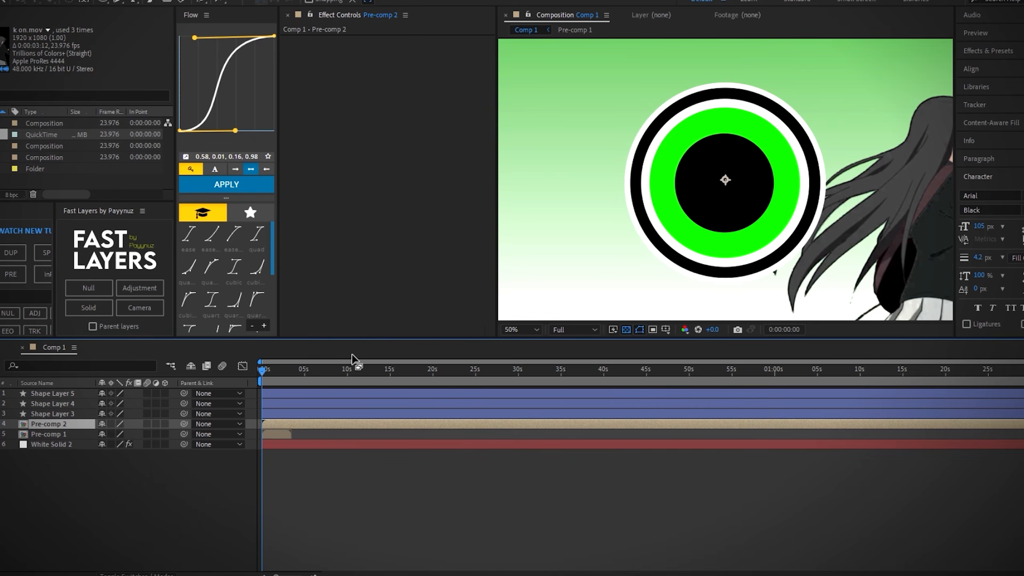
Pre-compose Shape Layer 3 on its own.
right_click(283, 414)
left_click(339, 363)
key("Return")
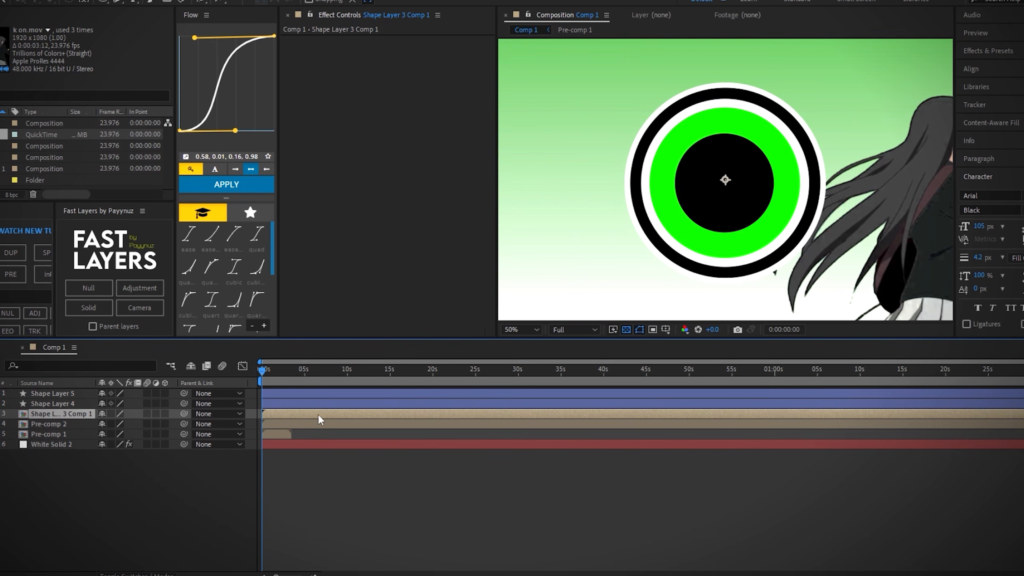
Set the label color of Pre-comp 2 to Dark Green and of the Shape Layer 3 pre-comp to Purple.
left_click(287, 424)
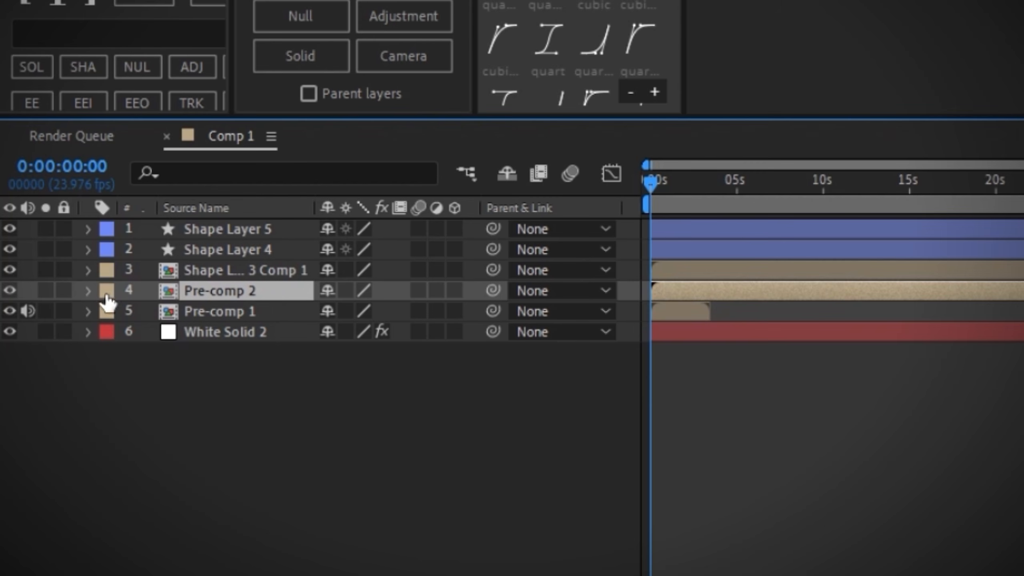
left_click(107, 299)
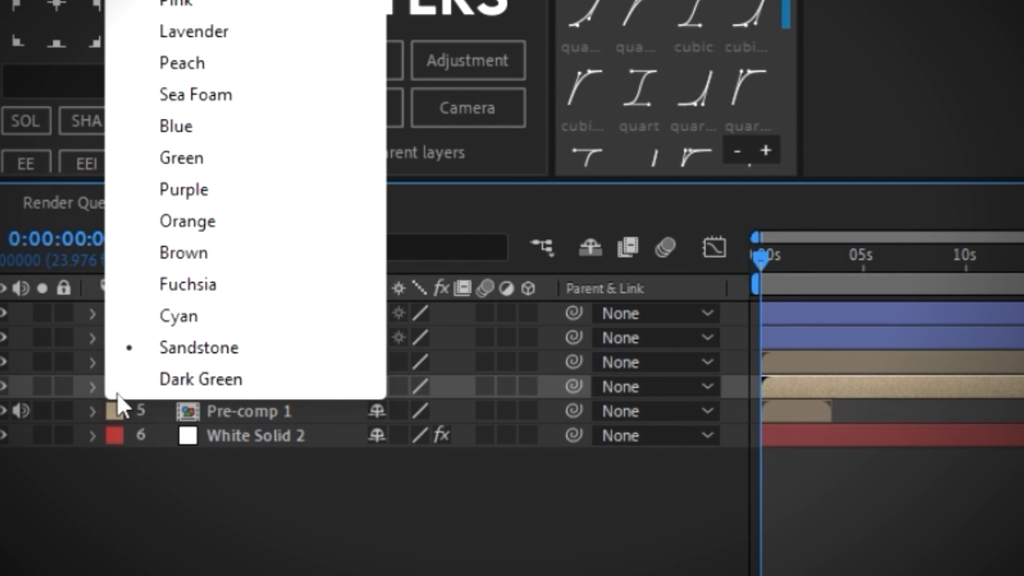
left_click(108, 298)
left_click(116, 390)
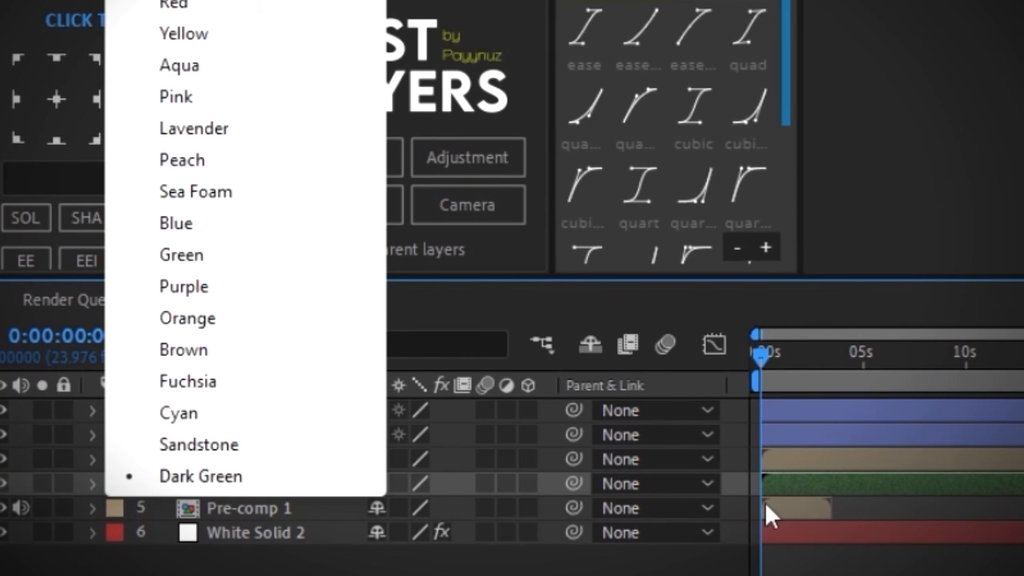
left_click(770, 517)
left_click(792, 464)
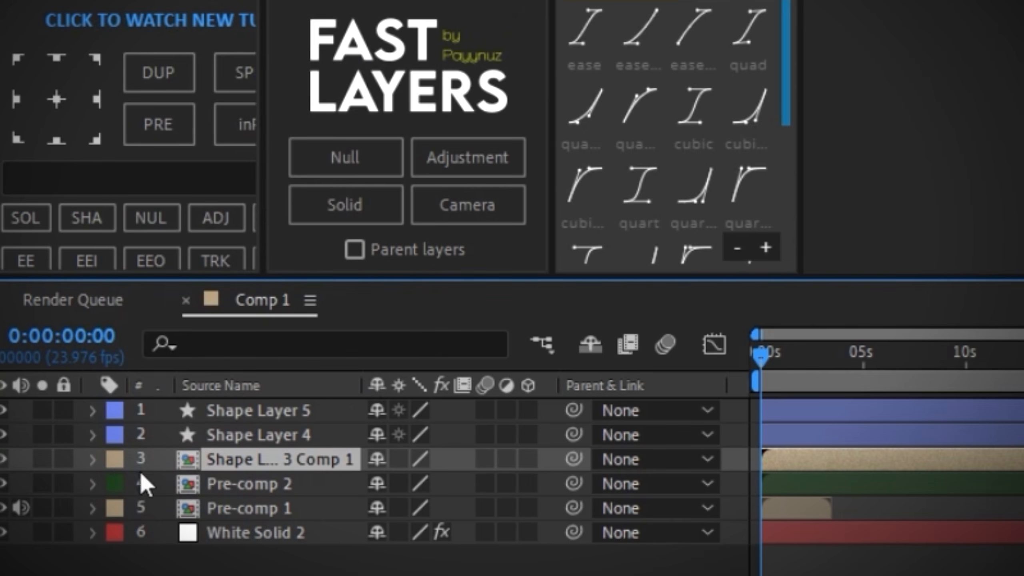
left_click(116, 460)
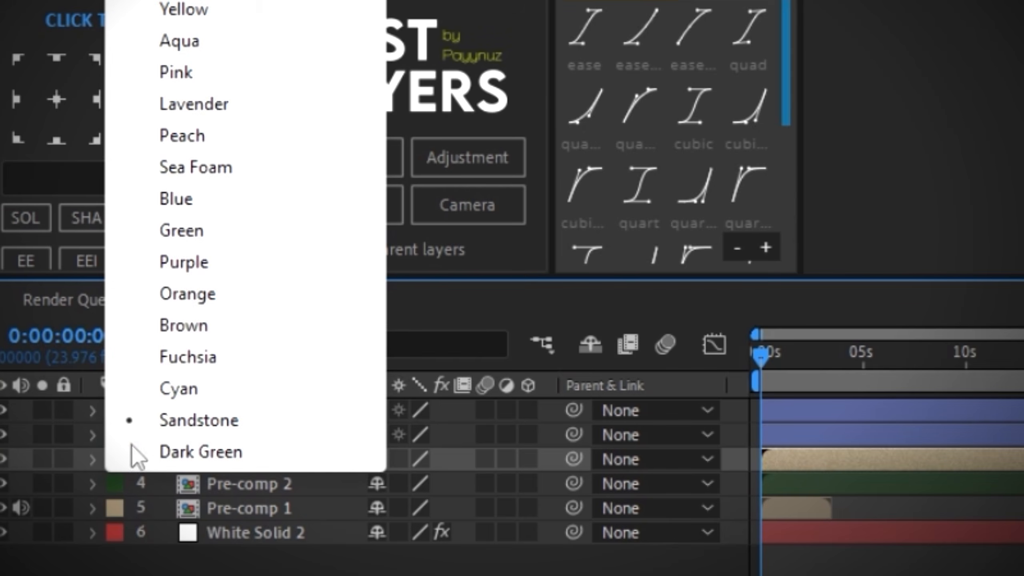
left_click(207, 260)
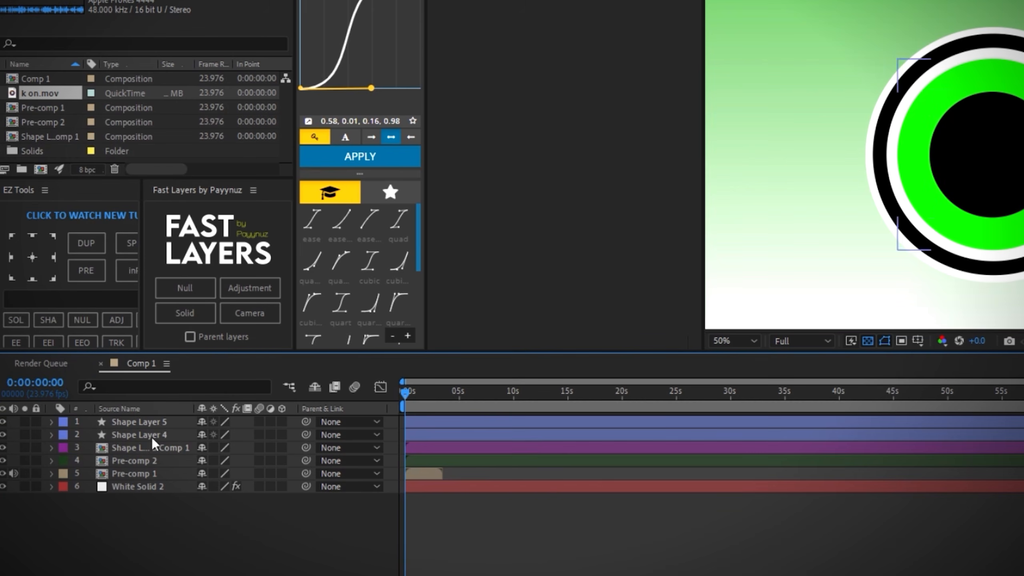
Pre-compose Shape Layer 4 and Shape Layer 5 separately, labelling them Brown and Yellow.
right_click(416, 434)
left_click(472, 348)
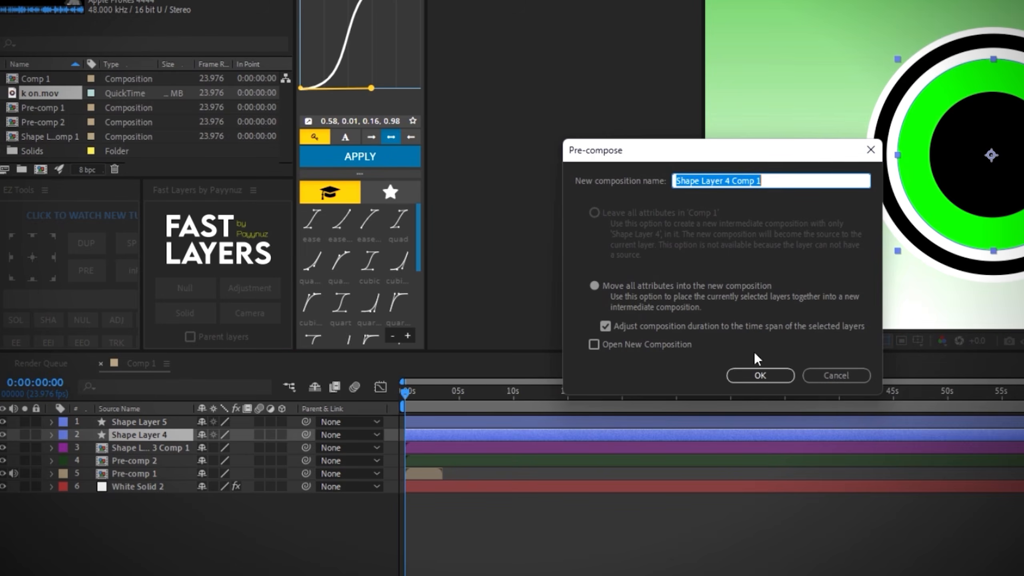
left_click(761, 377)
right_click(441, 424)
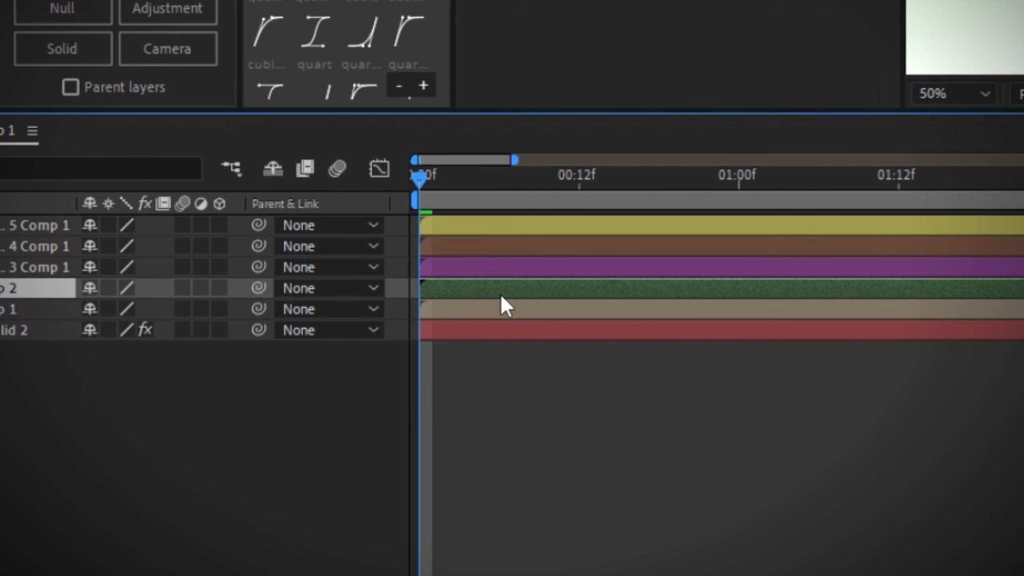
Keyframe Pre-comp 2's Scale at 100% on frame 0 and 81% on frame 12, and hide Pre-comp 1.
key("s")
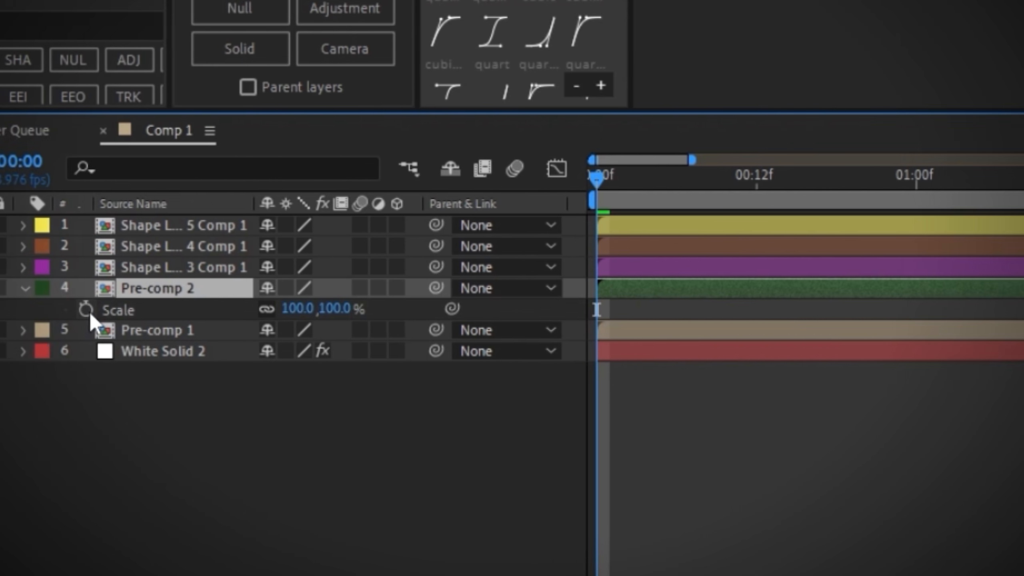
left_click(83, 309)
left_click(611, 178)
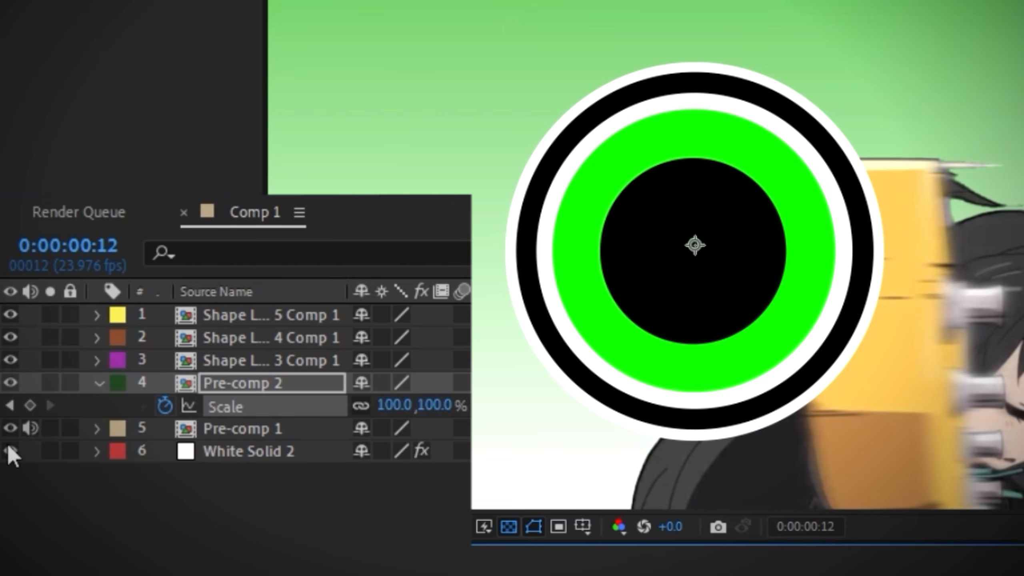
left_click(11, 428)
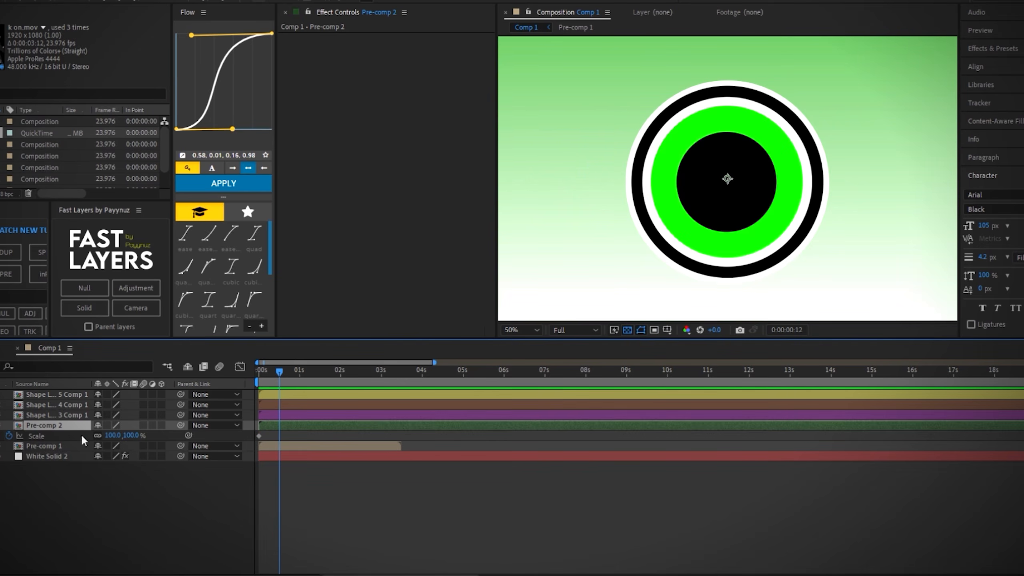
left_click_drag(112, 440, 101, 436)
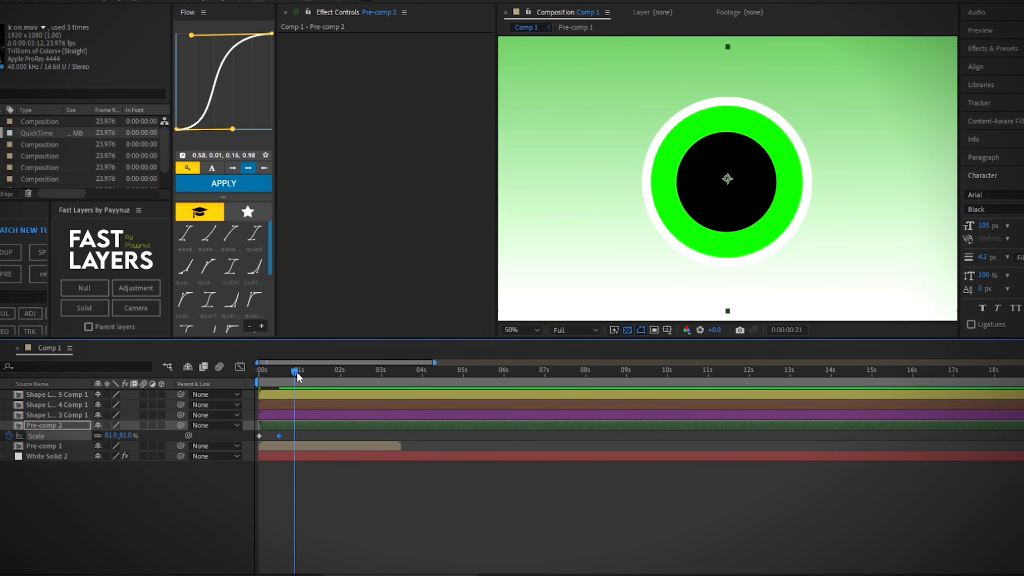
Add a 100% Scale keyframe to Pre-comp 2 at frame 22 and return to the start of the timeline.
left_click(312, 441)
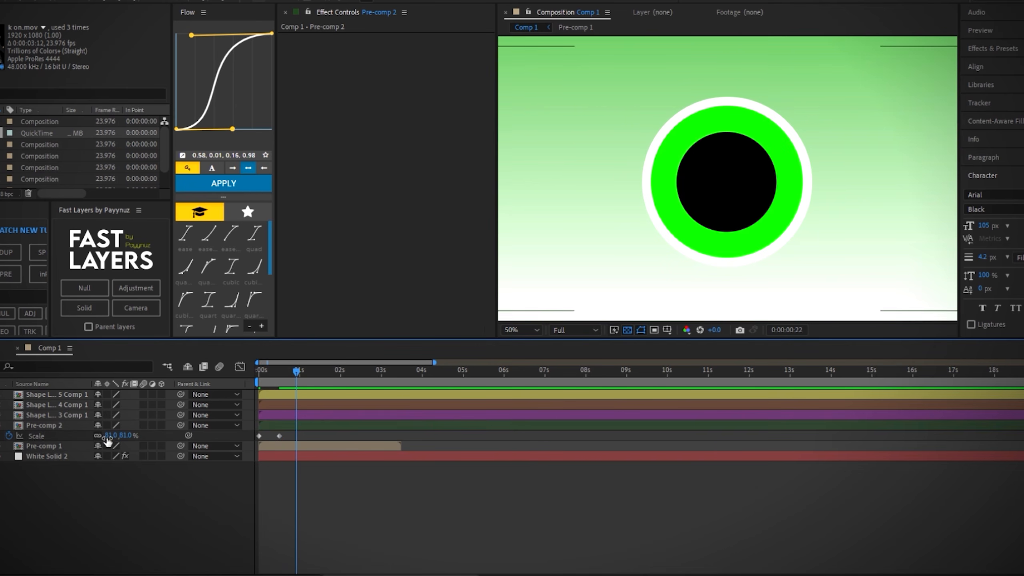
type("00")
key("Return")
key("Home")
Copy Pre-comp 2's three Scale keyframes and paste them onto the Shape Layer 3, 4 and 5 pre-comps at frame 0.
left_click(297, 436)
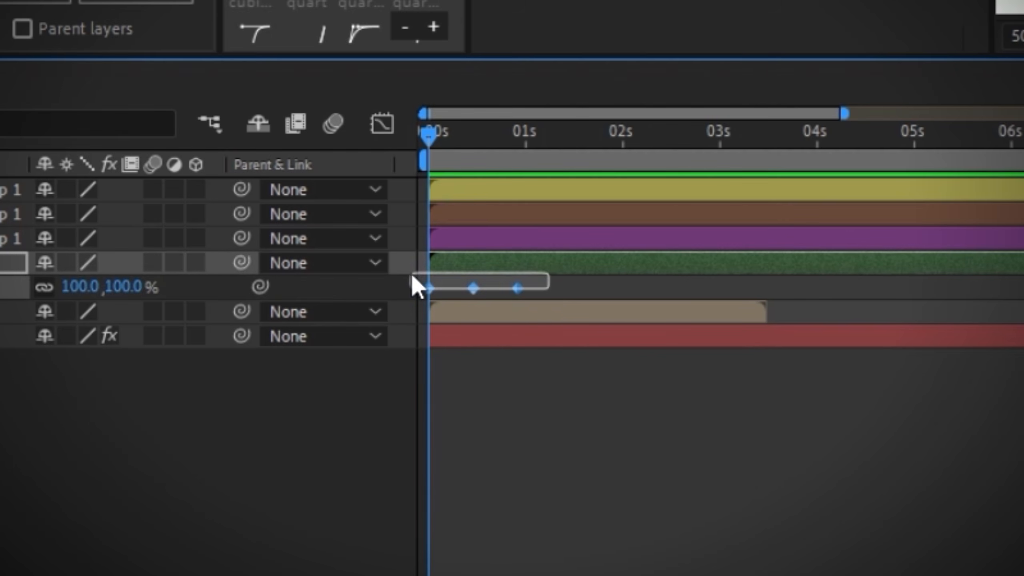
left_click_drag(412, 276, 413, 276)
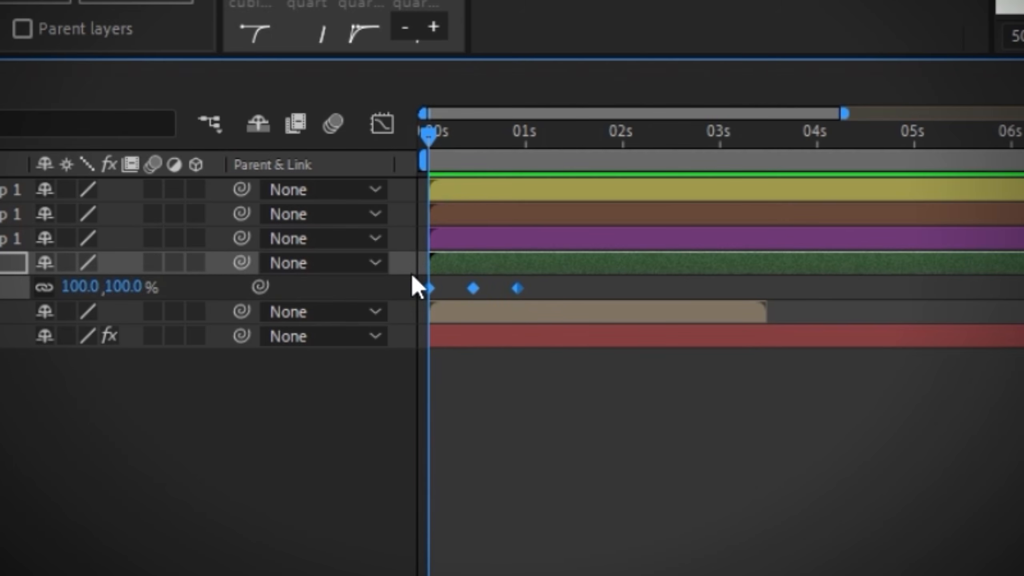
left_click(459, 248)
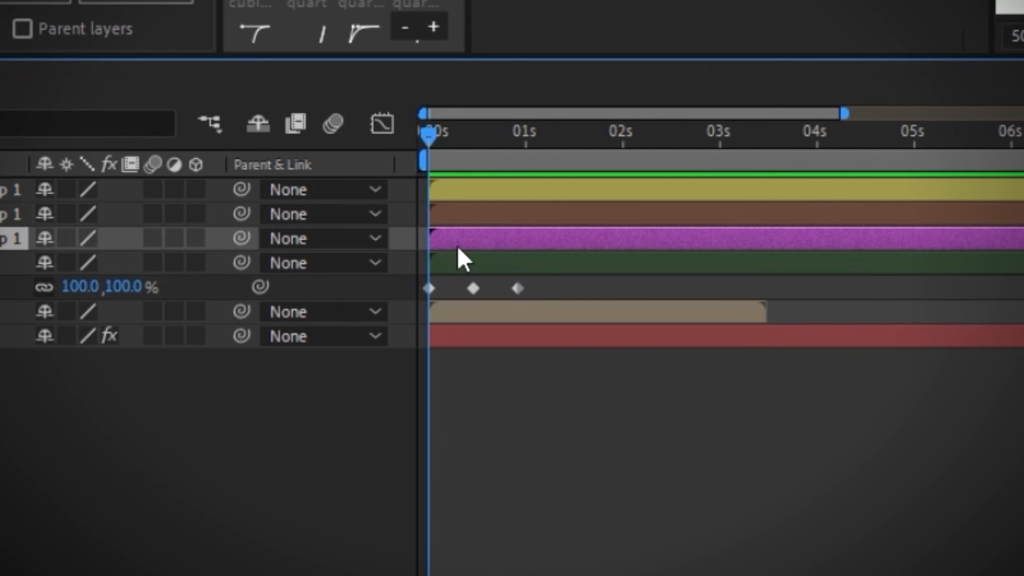
key("ctrl+v")
left_click(456, 215)
key("ctrl+v")
left_click(492, 241)
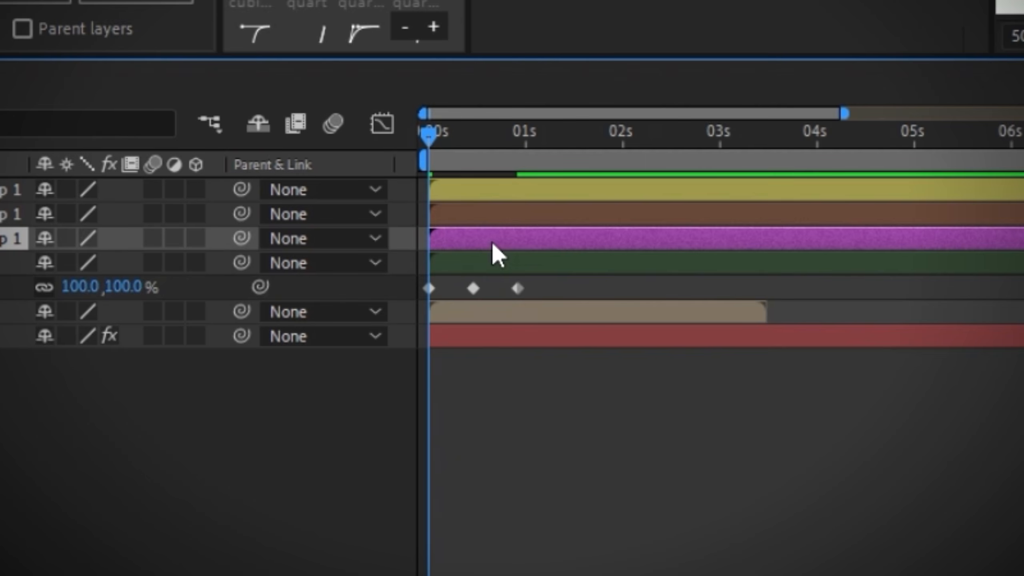
key("ctrl+v")
left_click(485, 220)
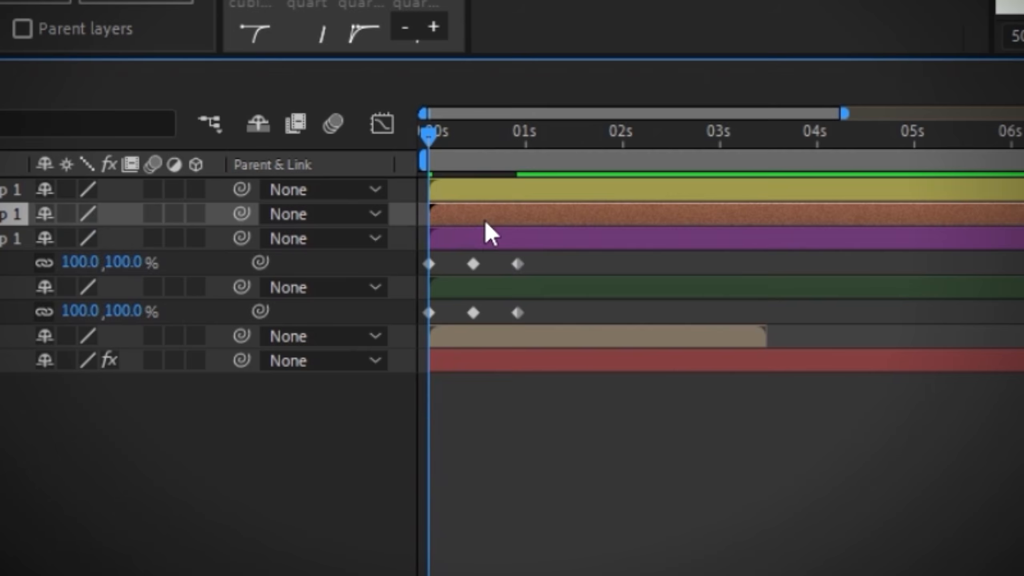
key("ctrl+v")
left_click(488, 196)
key("ctrl+v")
Stagger the Scale keyframes to start at about frame 7 for Shape Layer 4, 13 for Shape Layer 3 and 21 for Pre-comp 2, and preview.
left_click_drag(440, 142, 577, 145)
left_click_drag(558, 271, 451, 267)
left_click_drag(414, 305, 528, 320)
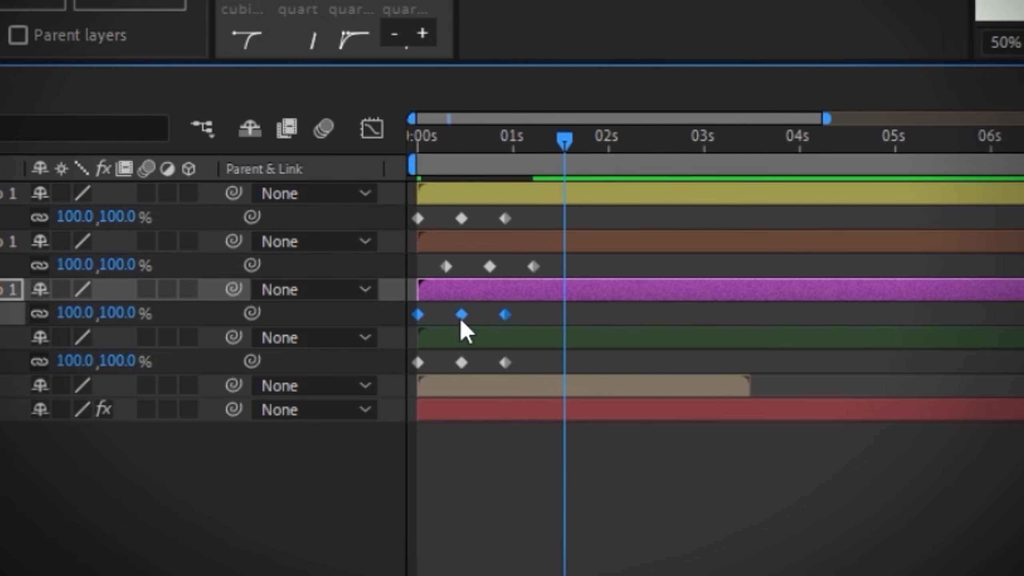
left_click_drag(464, 316, 505, 327)
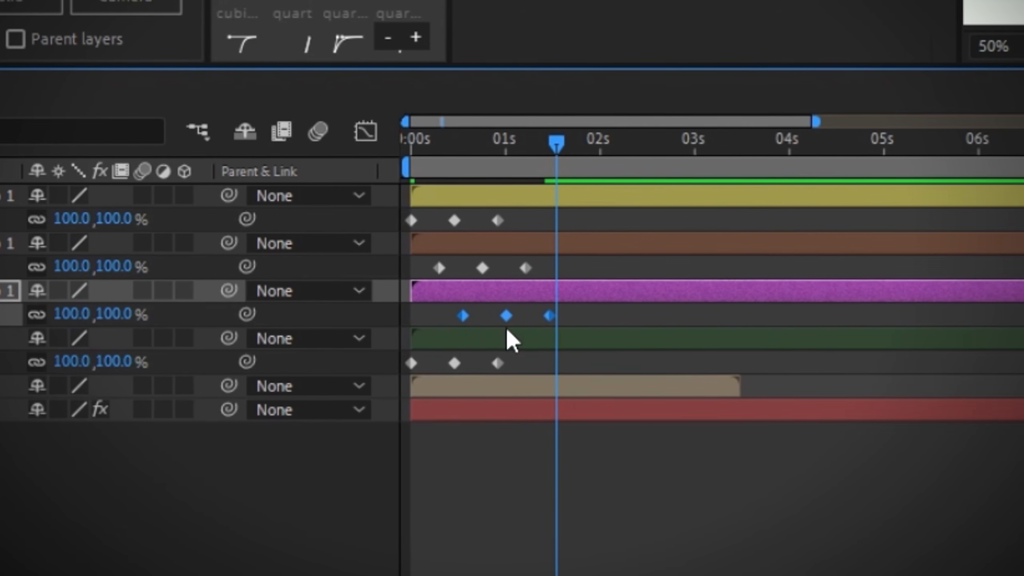
left_click_drag(516, 377, 490, 363)
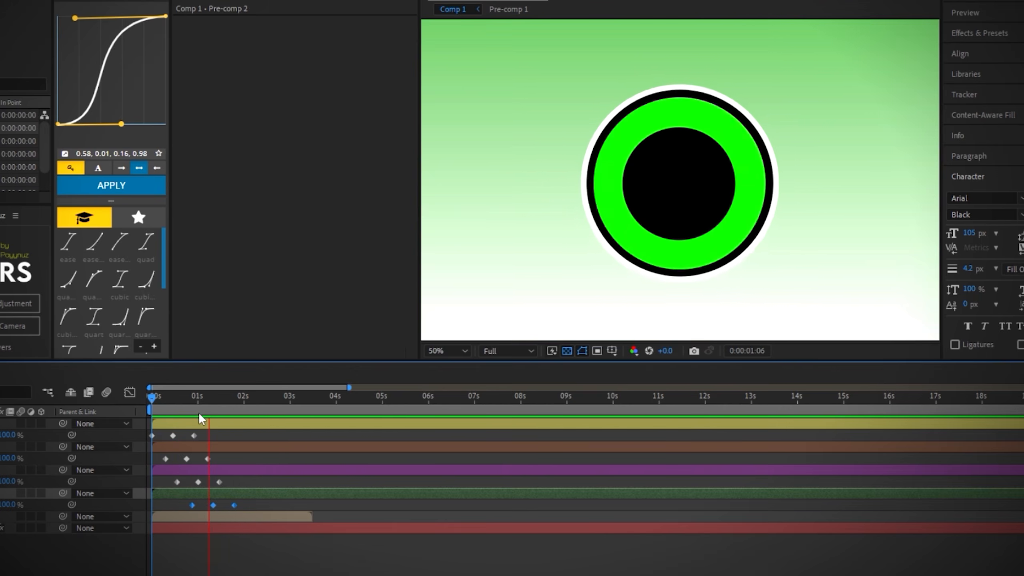
key("space")
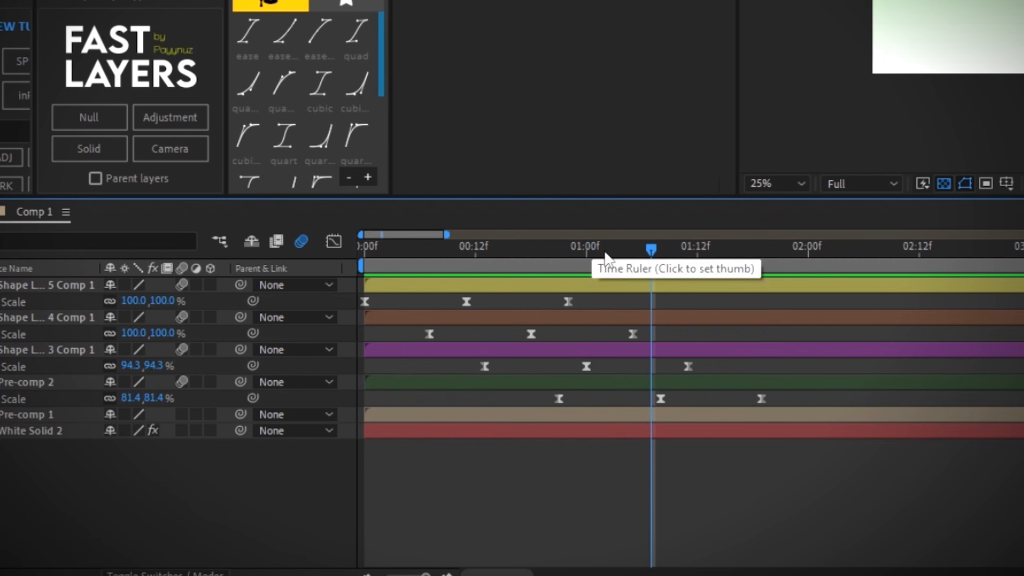
Set the middle Scale keyframe of Shape Layer 3 Comp 1 at 0:00:01:00 to about 92% and preview the animation.
left_click(588, 253)
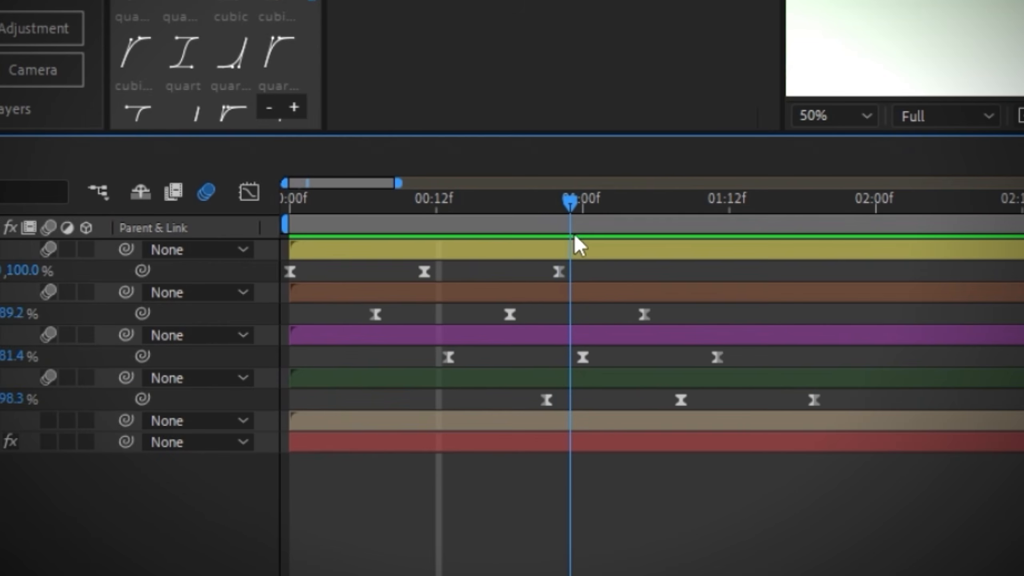
left_click_drag(621, 237, 530, 249)
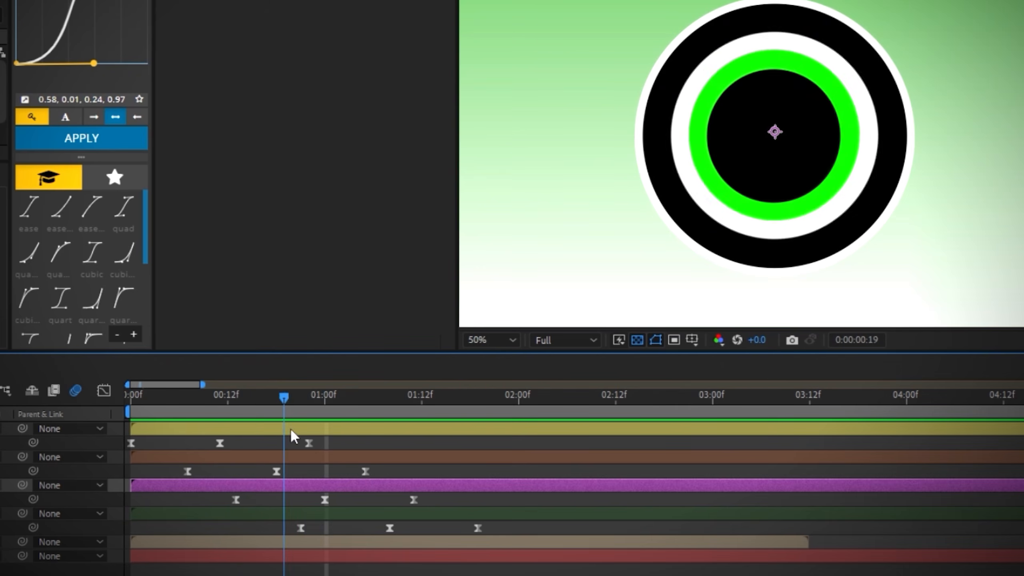
left_click_drag(291, 430, 324, 436)
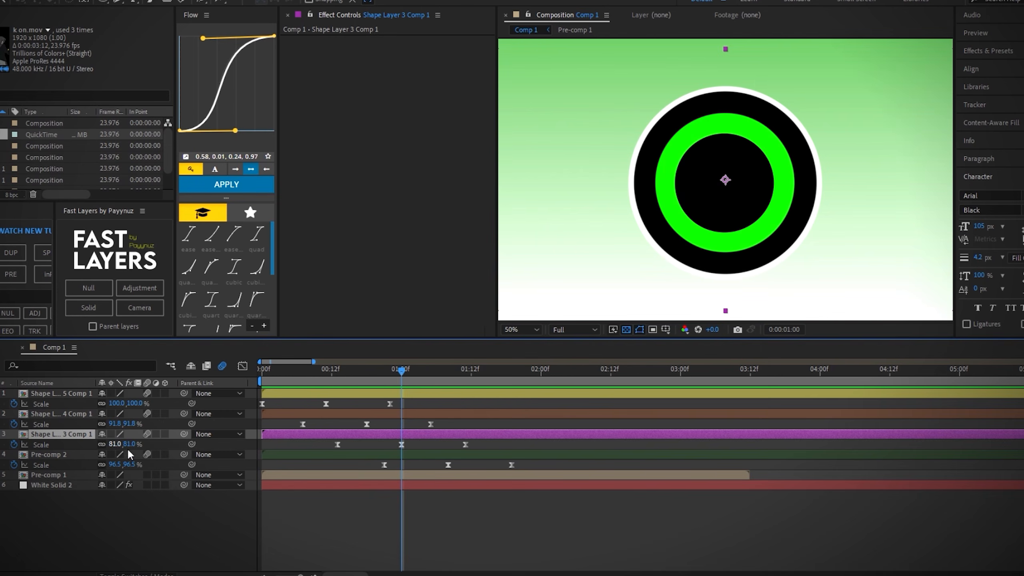
left_click_drag(118, 452, 206, 450)
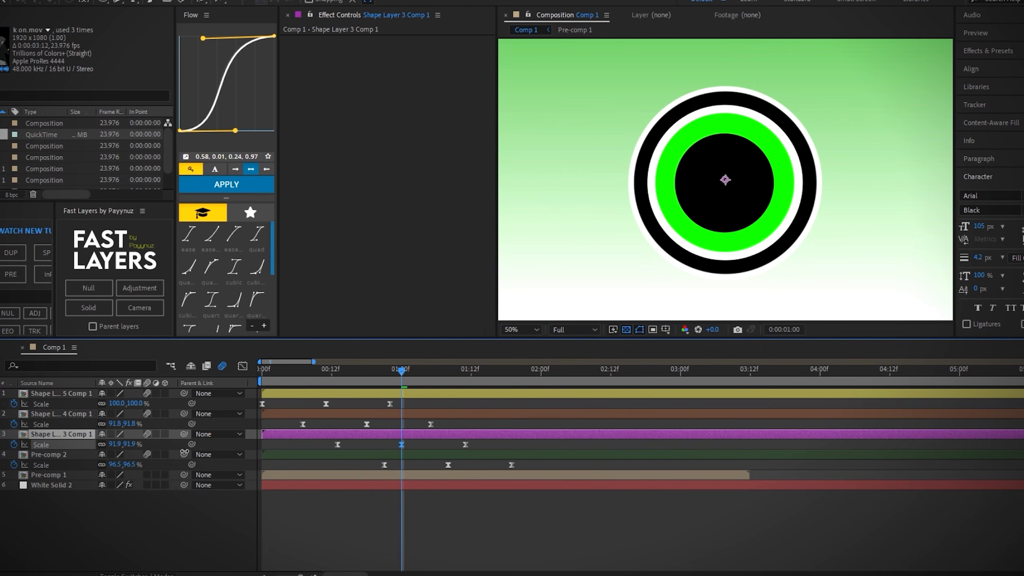
key("space")
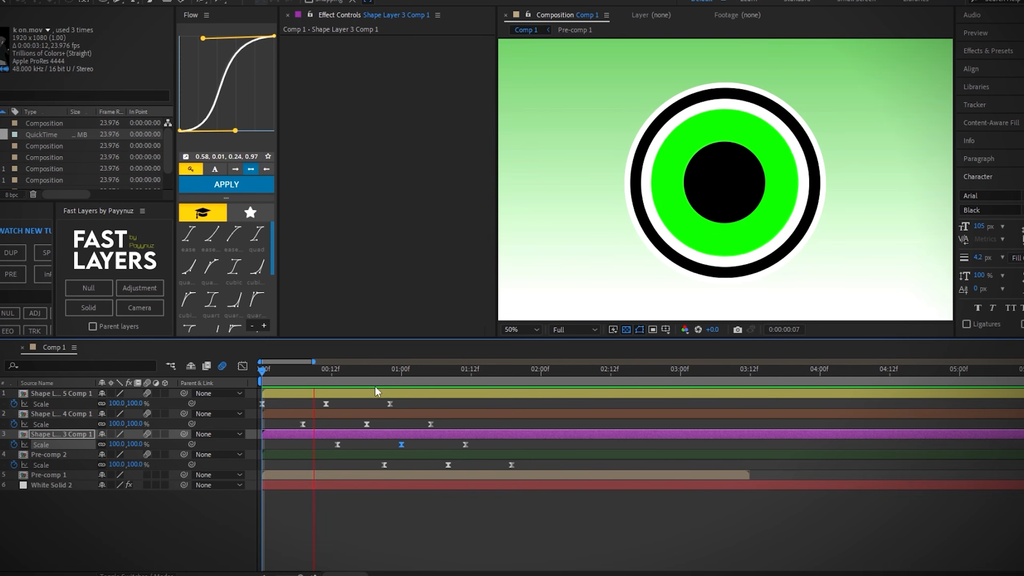
key("space")
Raise Pre-comp 2's Scale at its middle keyframe at 0:00:01:08 and preview the animation.
left_click_drag(405, 385, 438, 388)
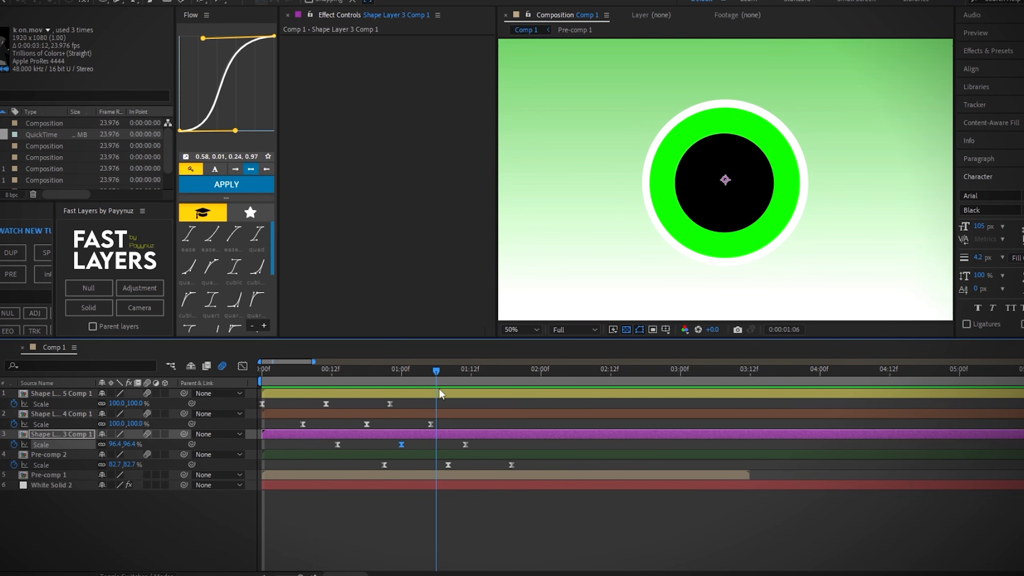
left_click_drag(439, 372, 450, 411)
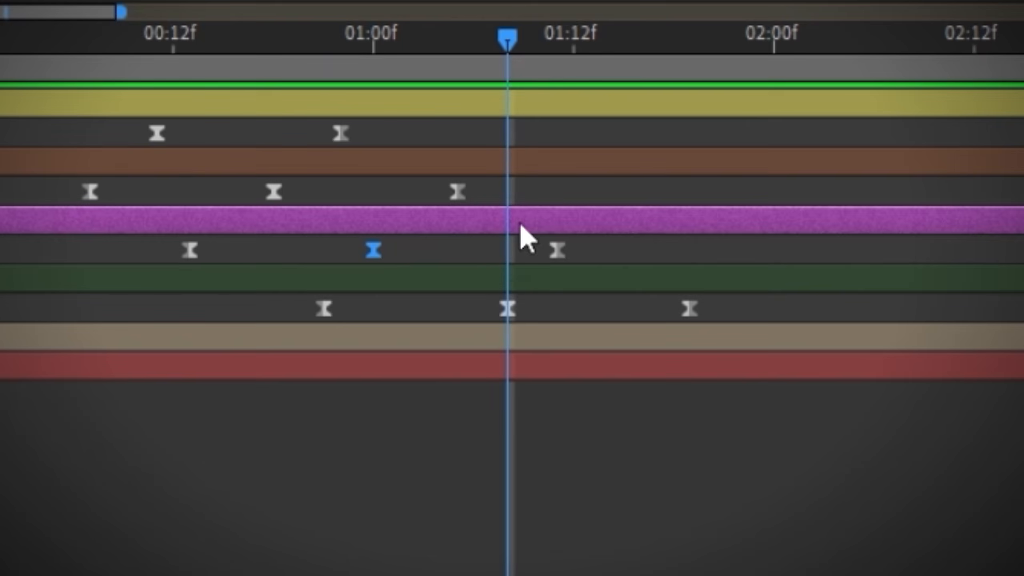
left_click(512, 306)
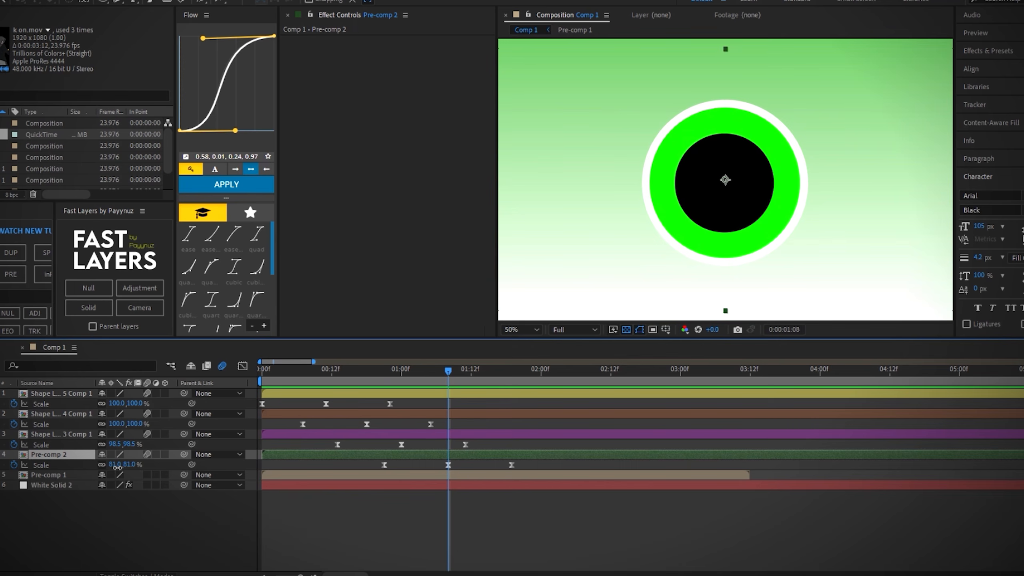
key("space")
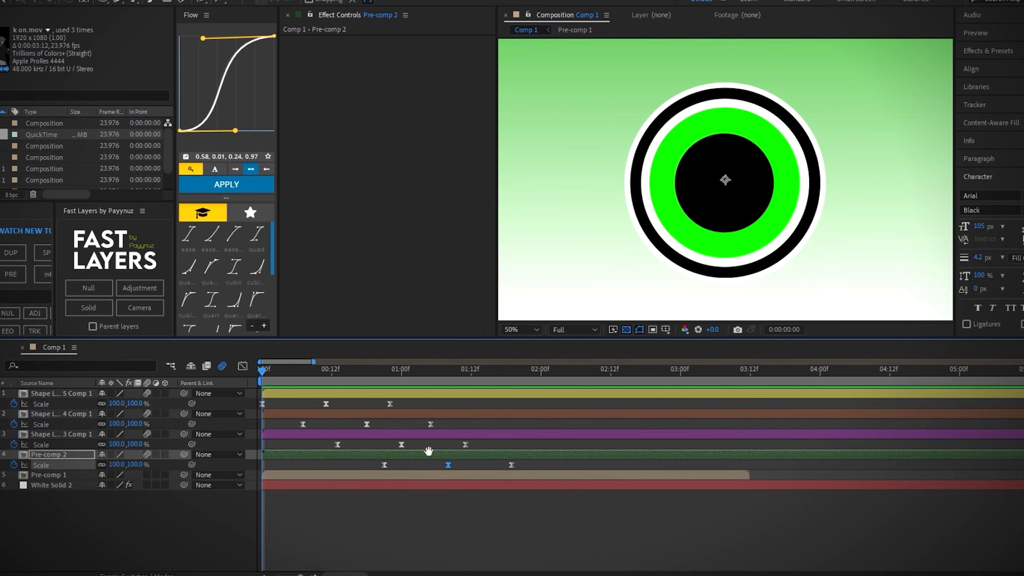
Compress all Scale keyframes of the four circle layers proportionally so the last one lands at about frame 1:09, and preview.
left_click_drag(556, 402, 258, 475)
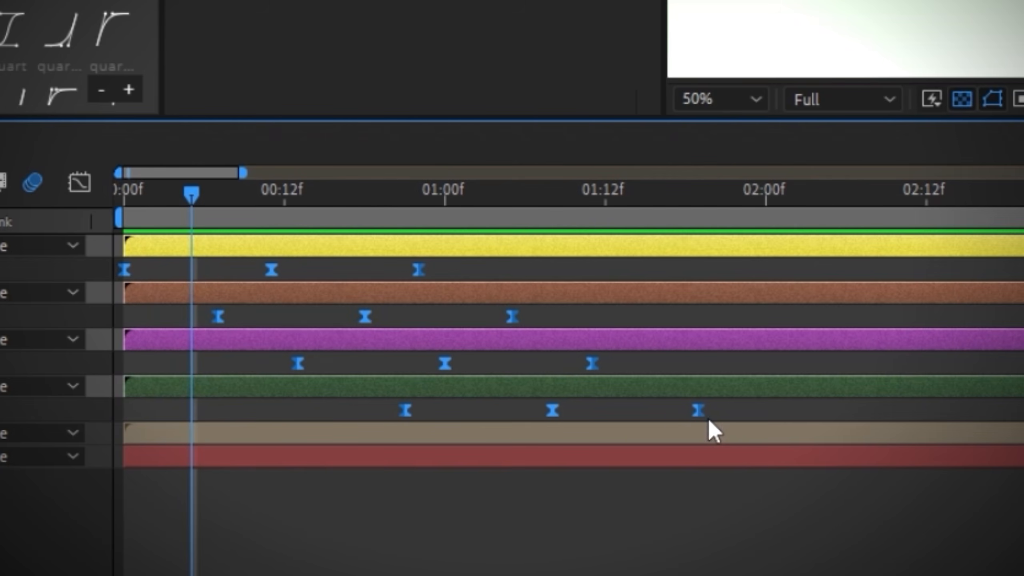
left_click_drag(699, 414, 566, 418)
left_click_drag(194, 196, 97, 228)
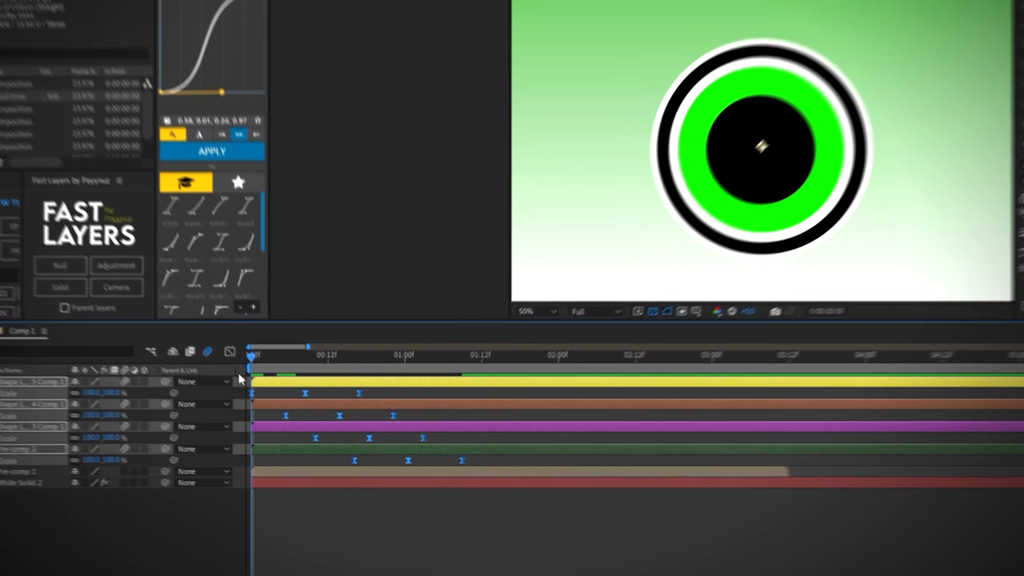
key("space")
key("space")
key("space")
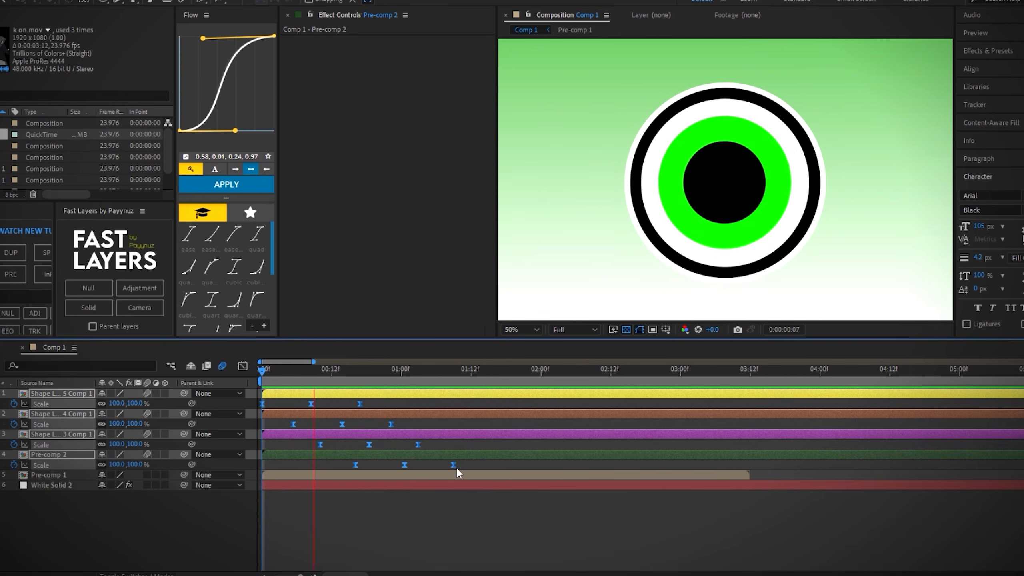
key("space")
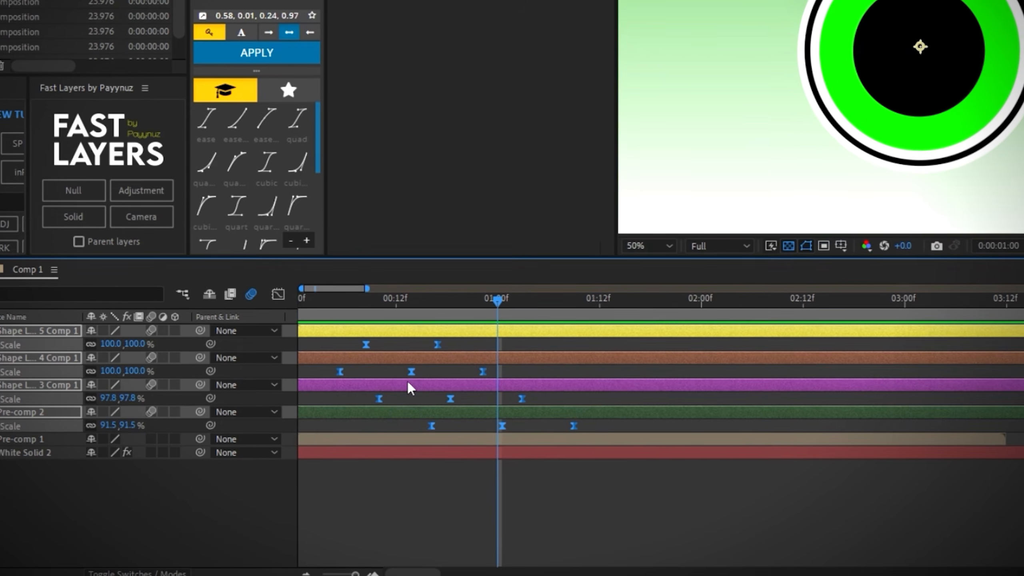
Trim the four circle layers at Pre-comp 2's last Scale keyframe, removing everything after it.
left_click_drag(491, 309, 575, 308)
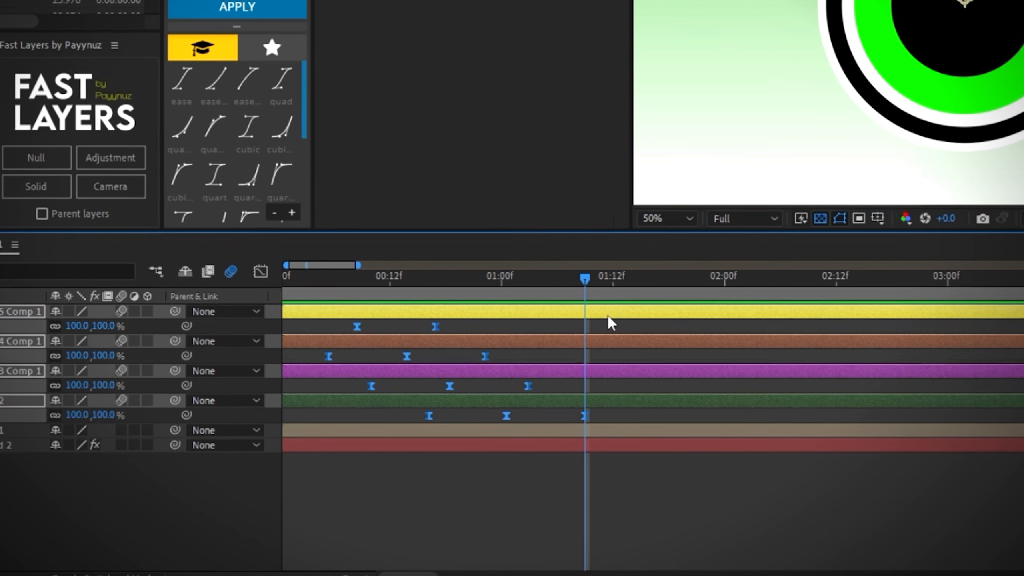
key("ctrl+shift+d")
key("Delete")
Pre-compose the four circle layers as Pre-comp 3, moving all attributes and adjusting the duration to the layers' time span.
left_click(530, 314)
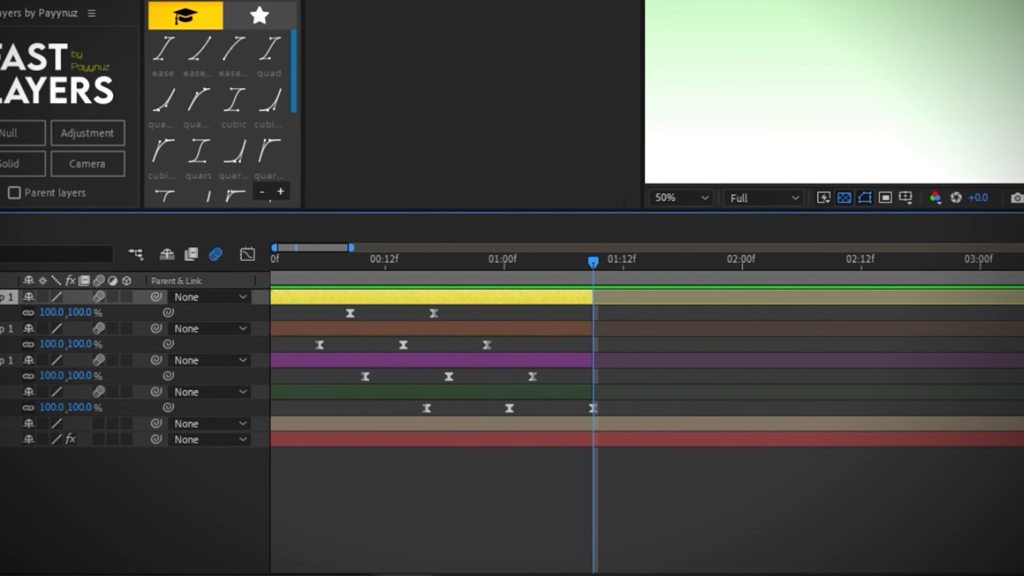
left_click(3, 394, "shift")
right_click(547, 389)
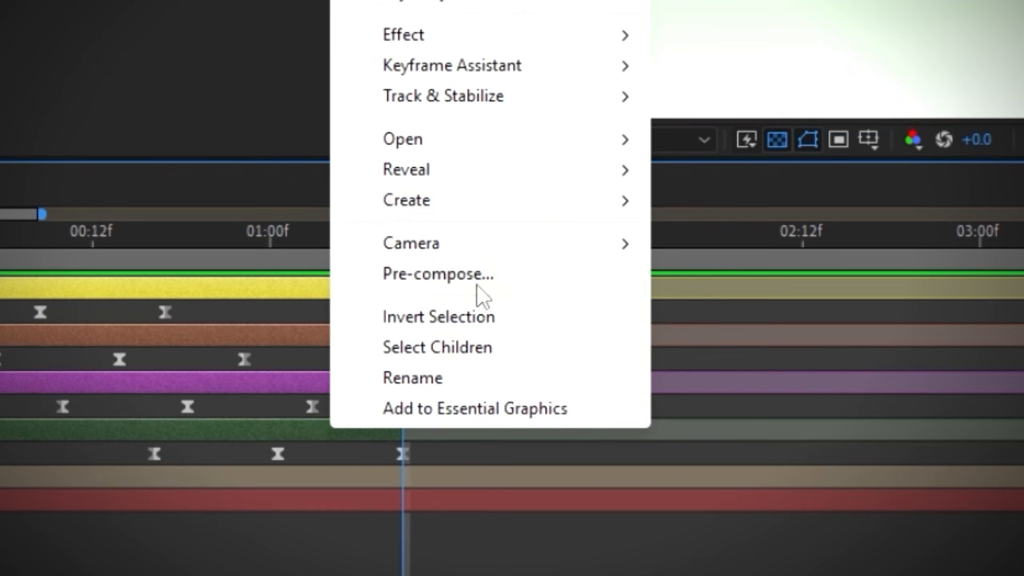
left_click(477, 282)
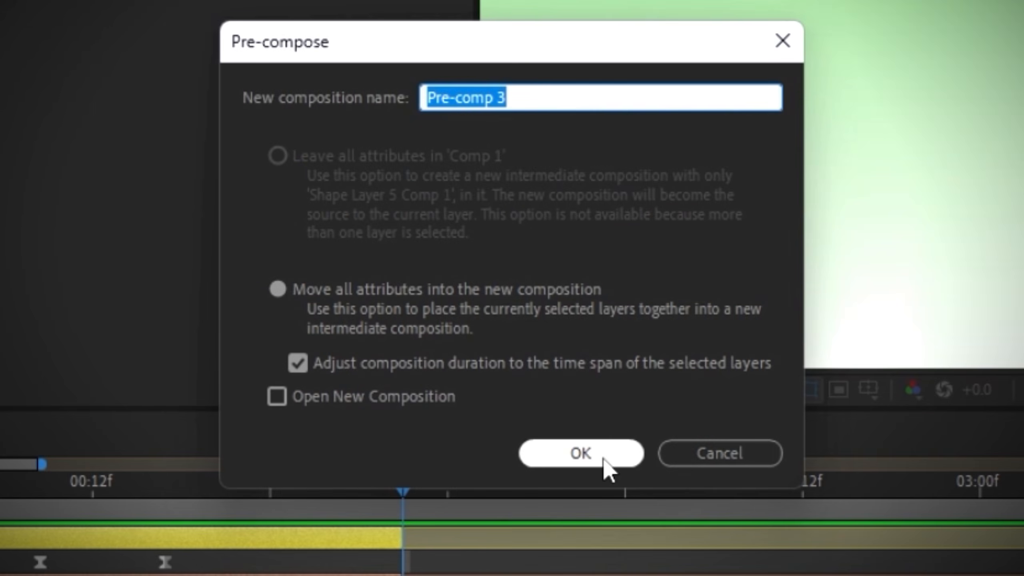
left_click(602, 455)
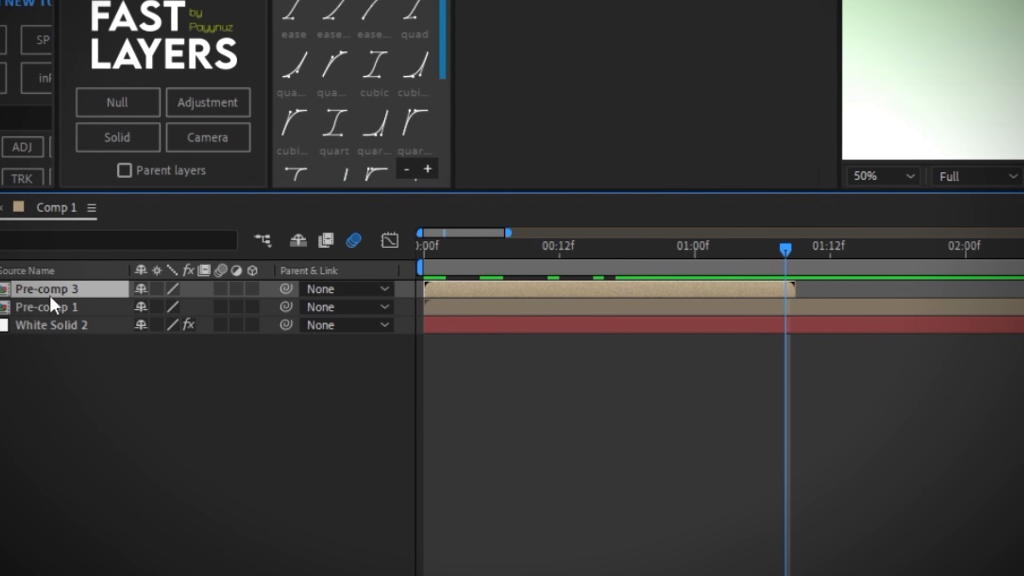
Duplicate Pre-comp 3, place the copy directly after the original in time, and preview the loop.
key("ctrl+d")
left_click_drag(734, 293, 1023, 296)
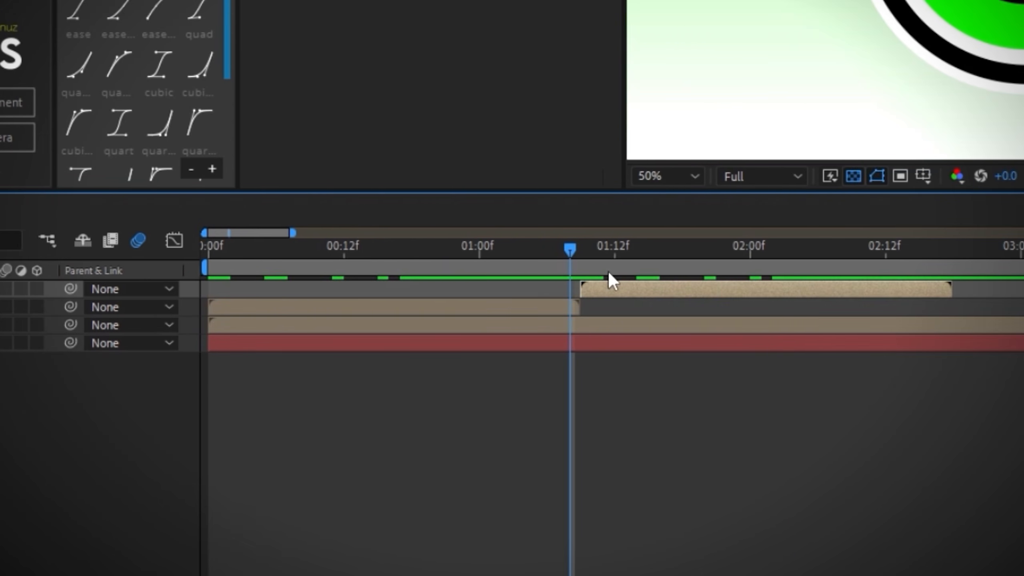
key("space")
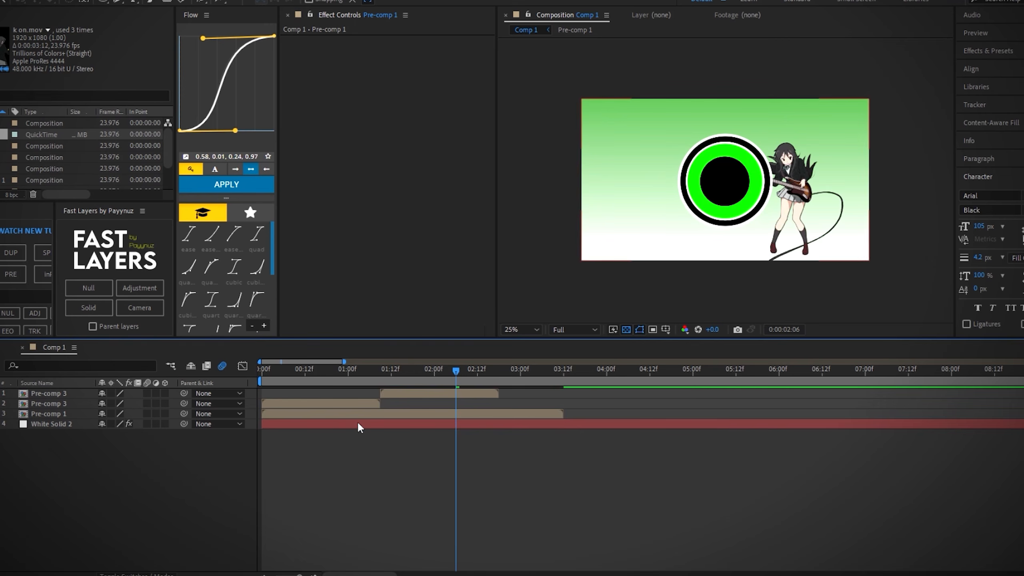
Scale both Pre-comp 3 layers to 60% and move them together into the composition's upper-left corner.
left_click(359, 404)
left_click(397, 394, "shift")
left_click_drag(729, 217, 598, 151)
left_click_drag(534, 329, 441, 277)
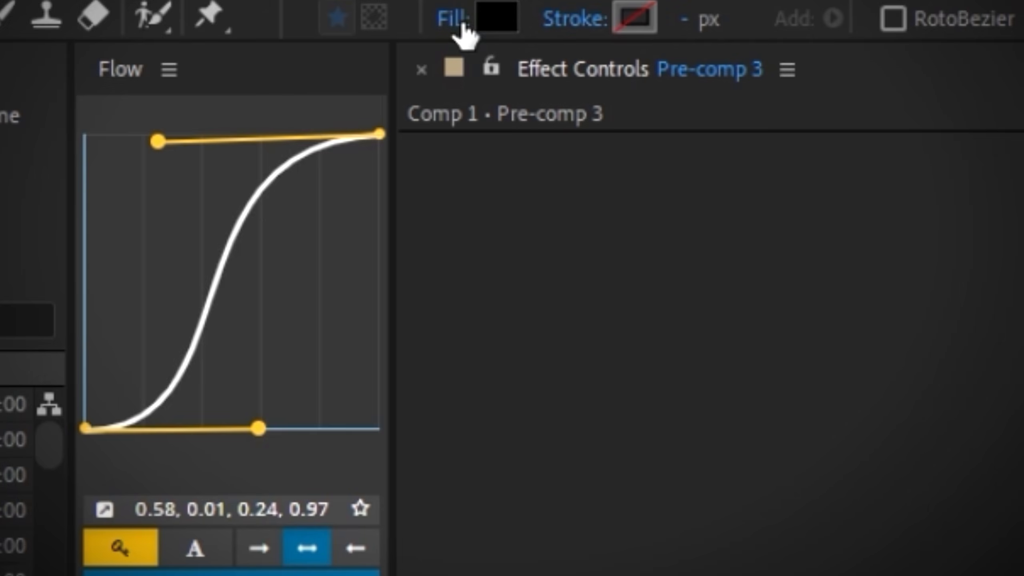
Set the shape fill to None and the stroke to a solid color.
left_click(304, 6)
left_click(452, 247)
key("Return")
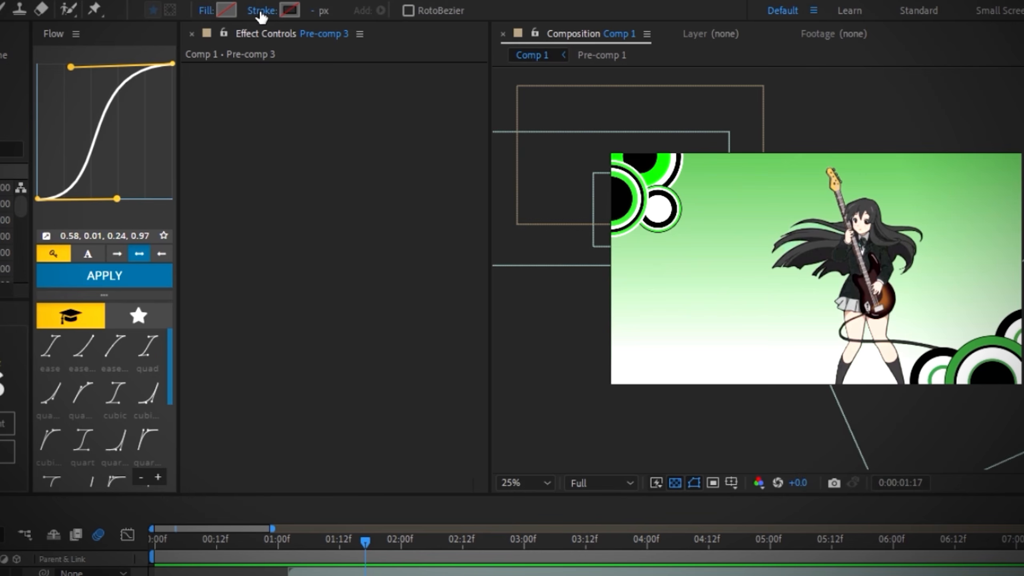
left_click(262, 11)
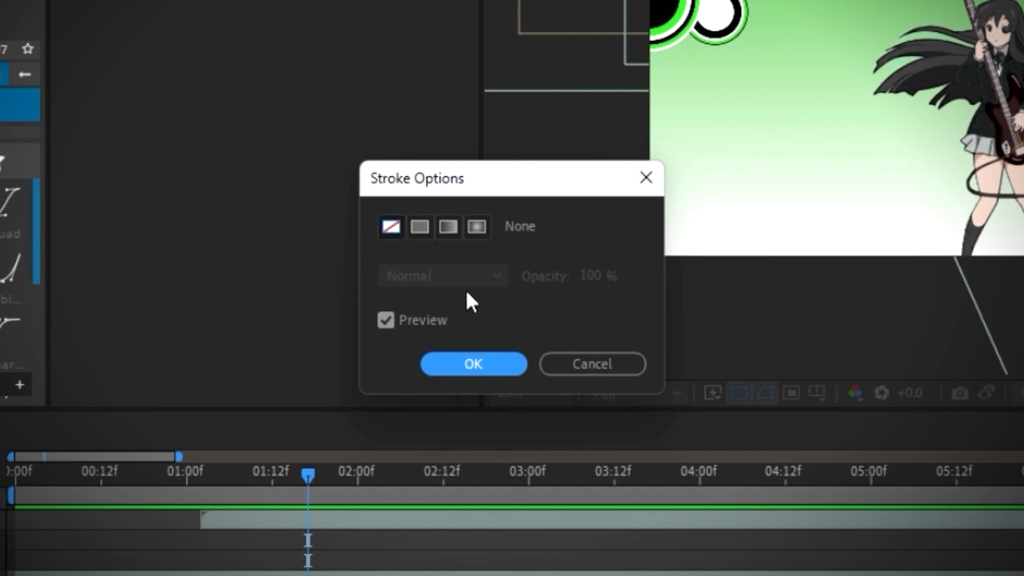
left_click(420, 228)
left_click(473, 363)
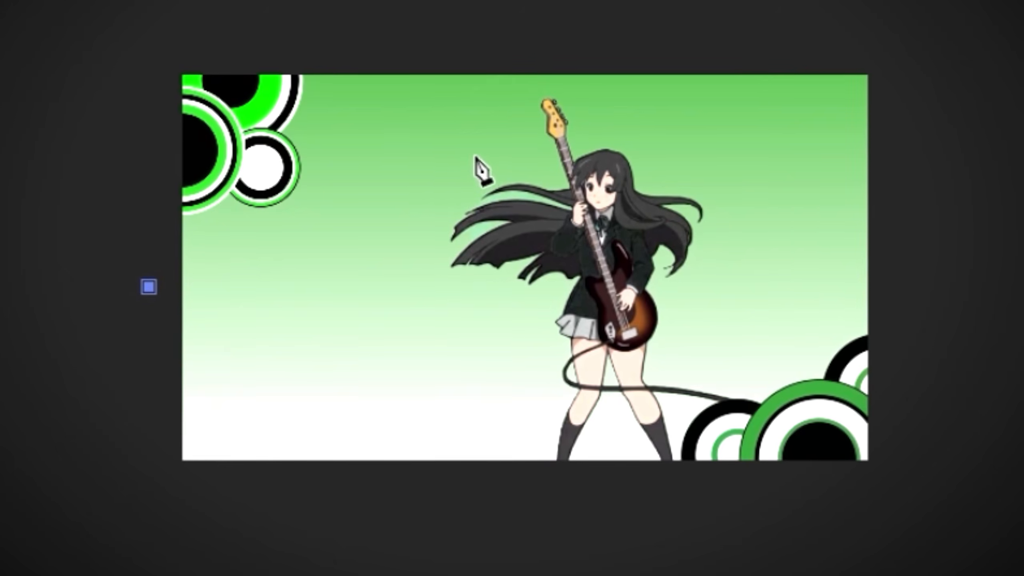
Draw a wavy Pen path from the left edge to the right edge of the composition and set its stroke width to 112 px.
left_click_drag(700, 136, 768, 137)
left_click_drag(642, 160, 668, 159)
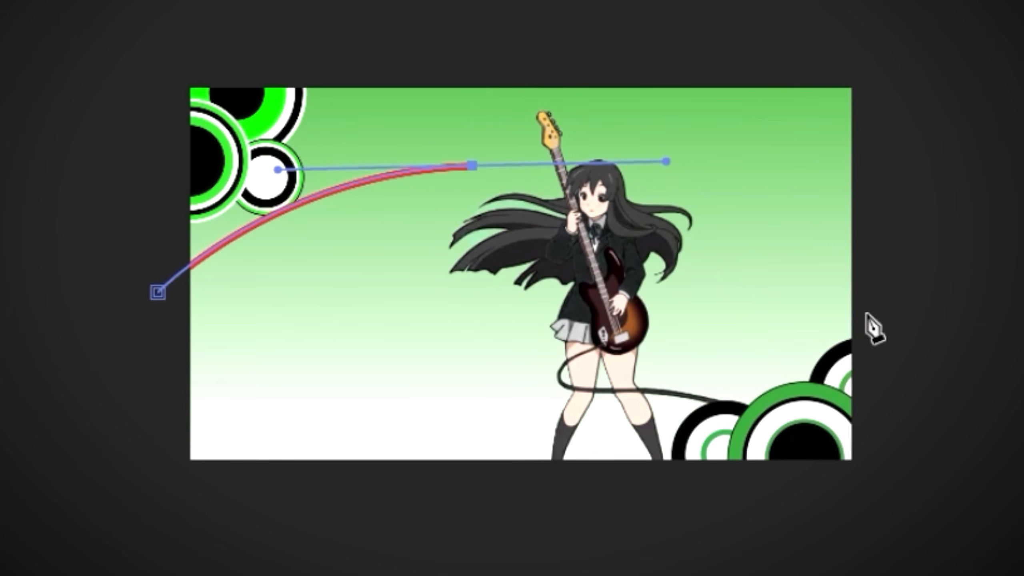
left_click_drag(875, 308, 826, 282)
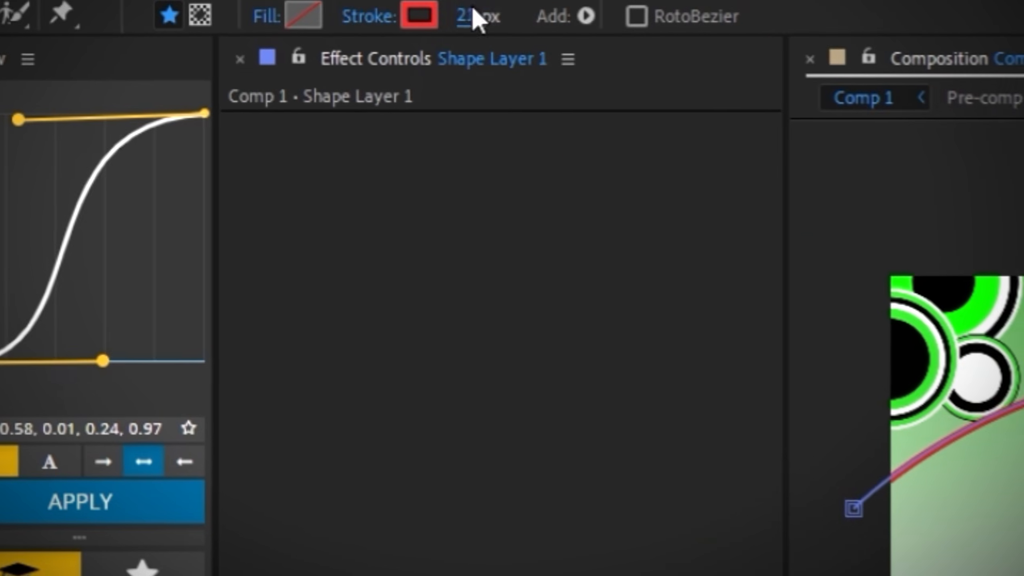
left_click_drag(60, 6, 83, 3)
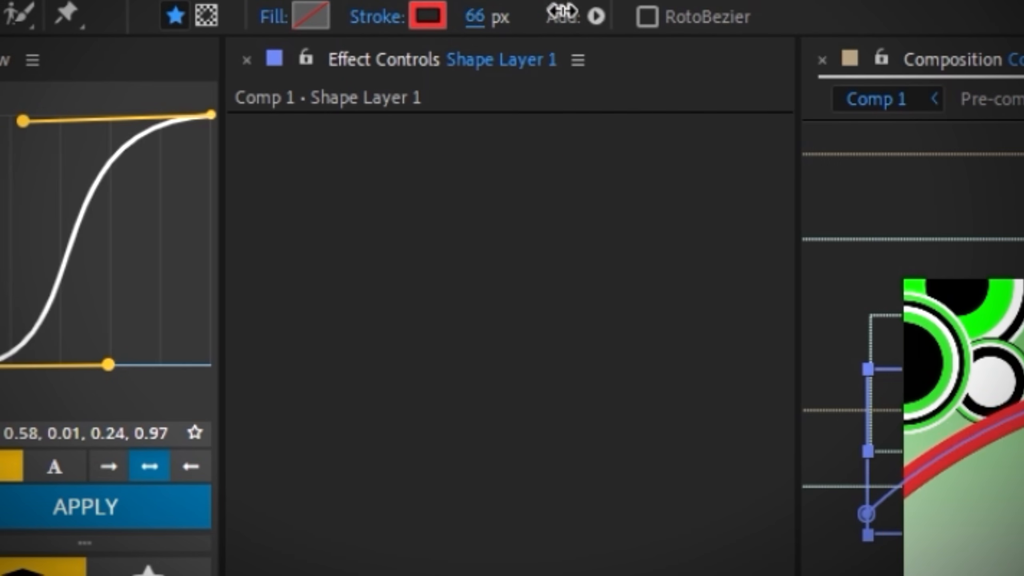
mouse_move(596, 12)
left_mouse_down()
mouse_move(491, 15)
mouse_move(578, 23)
left_mouse_up()
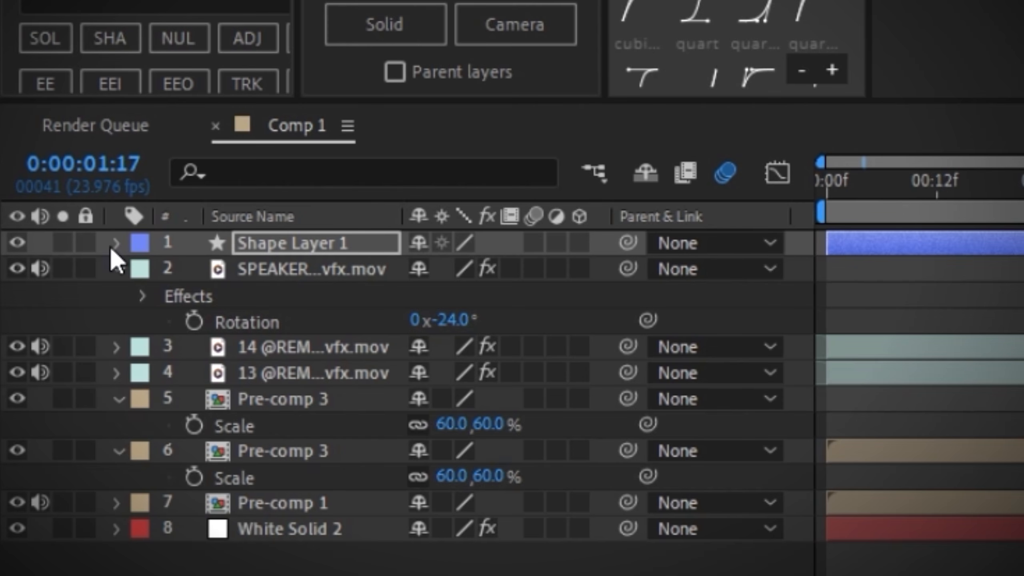
Add Trim Paths to the contents of Shape Layer 1.
left_click(112, 247)
left_click(146, 270)
left_click(594, 271)
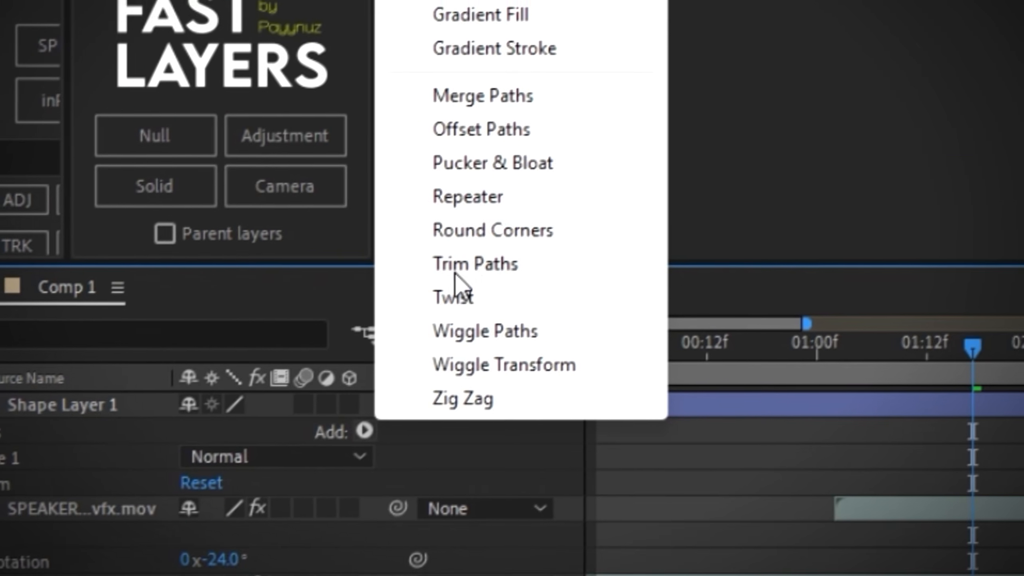
left_click(597, 165)
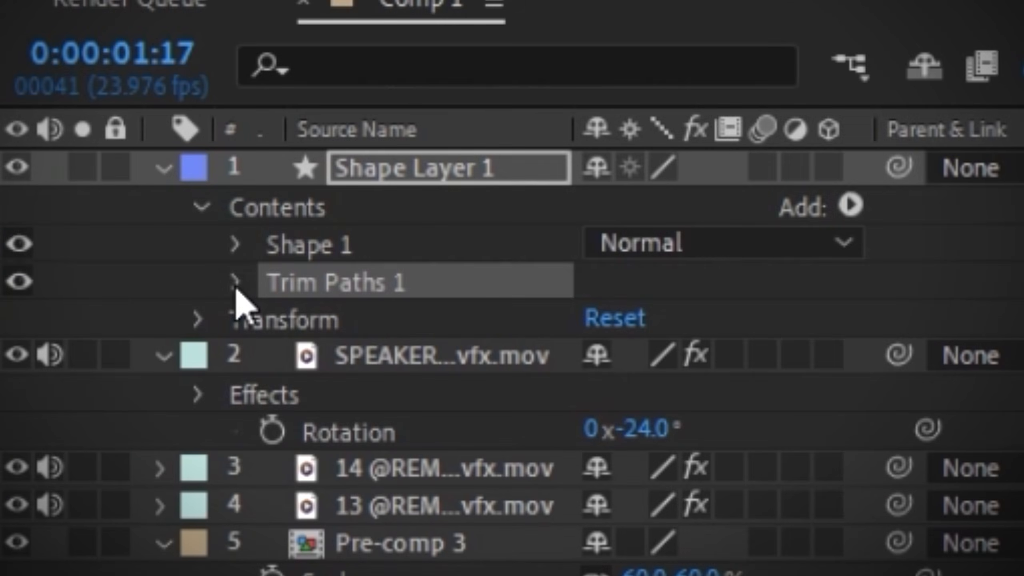
Animate the Trim Paths End value from 0% at the first frame to 100% at 0:00:01:06 and preview the stroke drawing on.
left_click(235, 282)
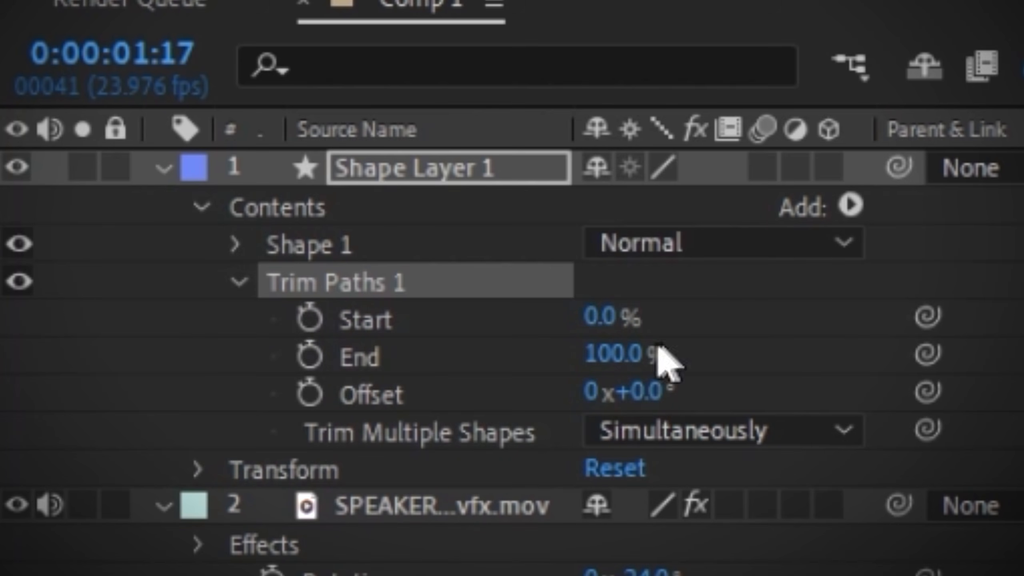
left_click(319, 362)
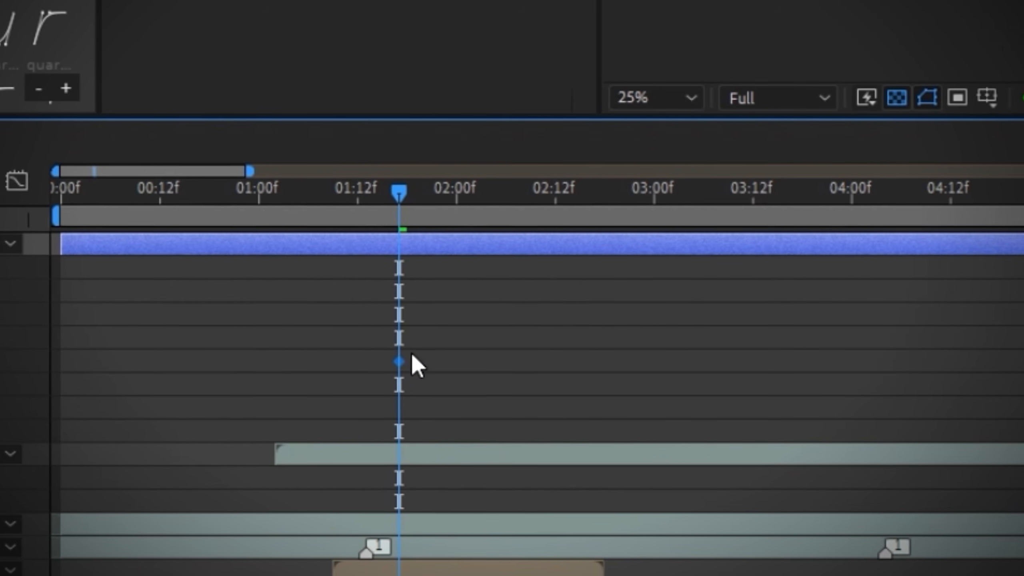
left_click_drag(400, 355, 83, 371)
key("Home")
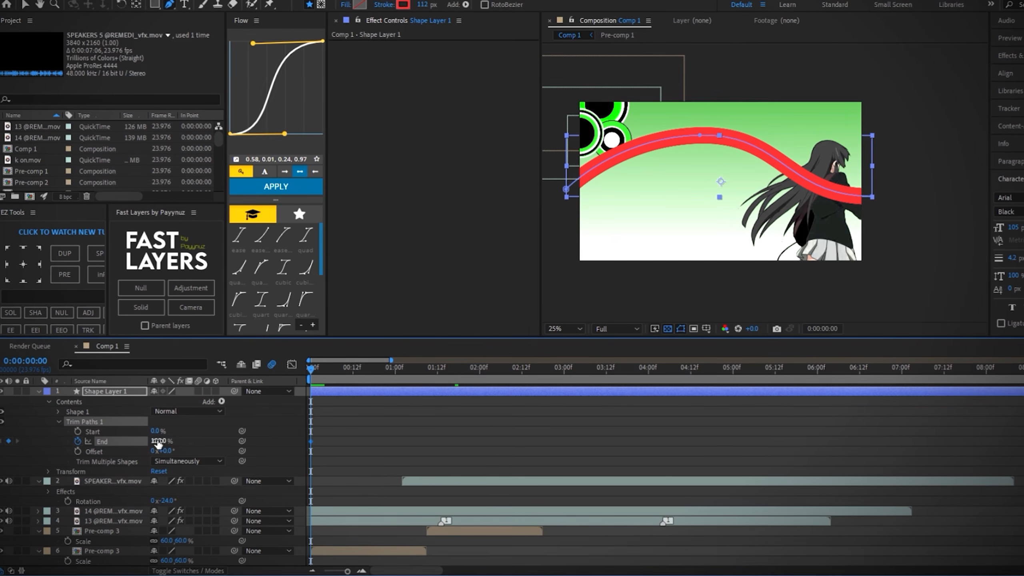
left_click_drag(157, 441, 64, 452)
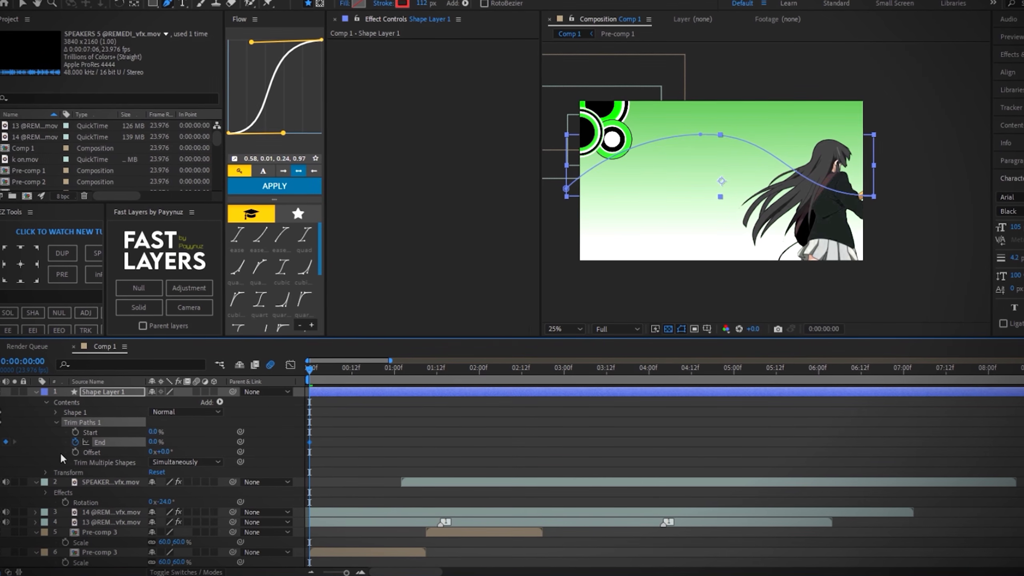
left_click_drag(330, 383, 417, 388)
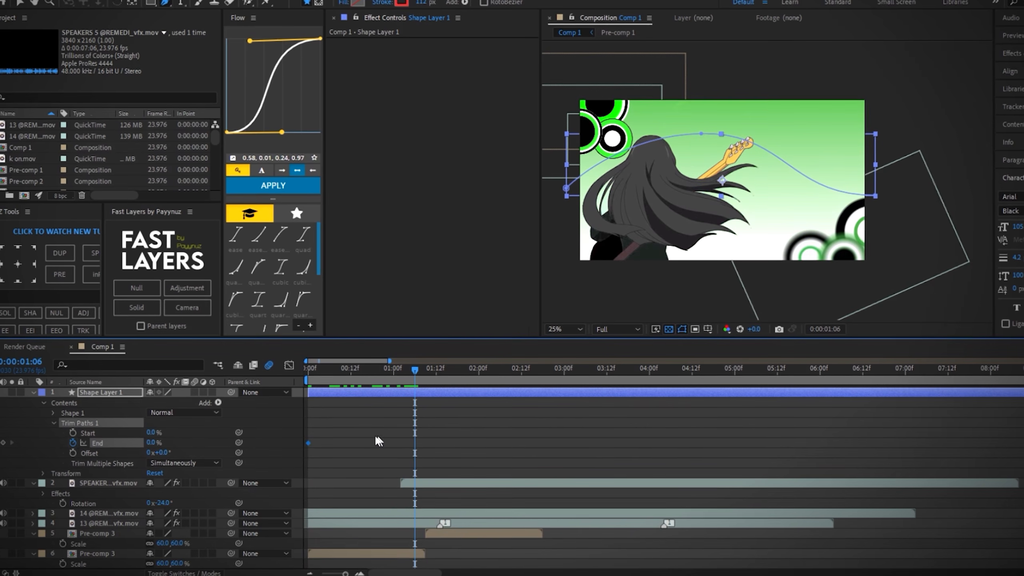
left_click_drag(151, 446, 266, 444)
key("Home")
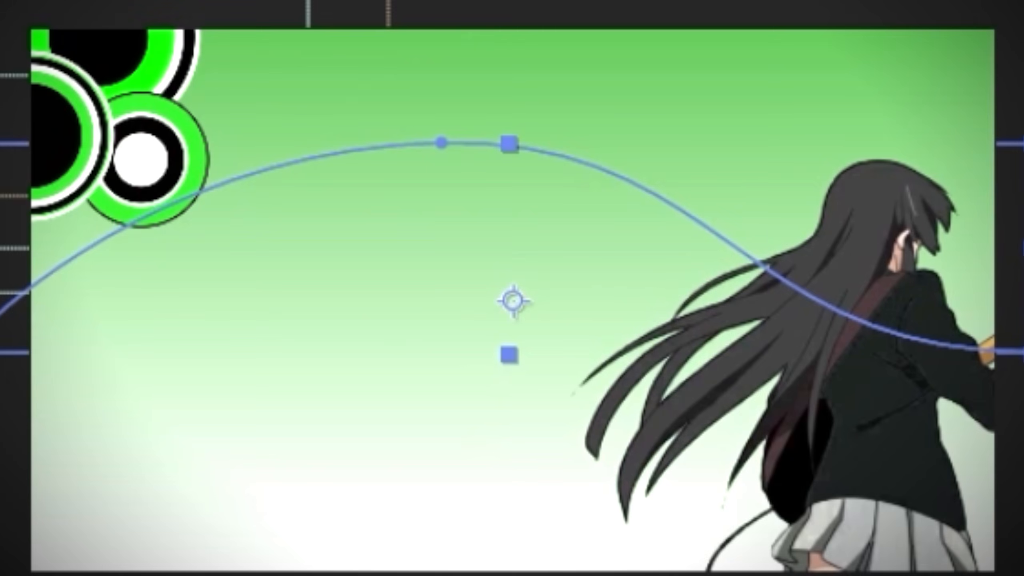
key("space")
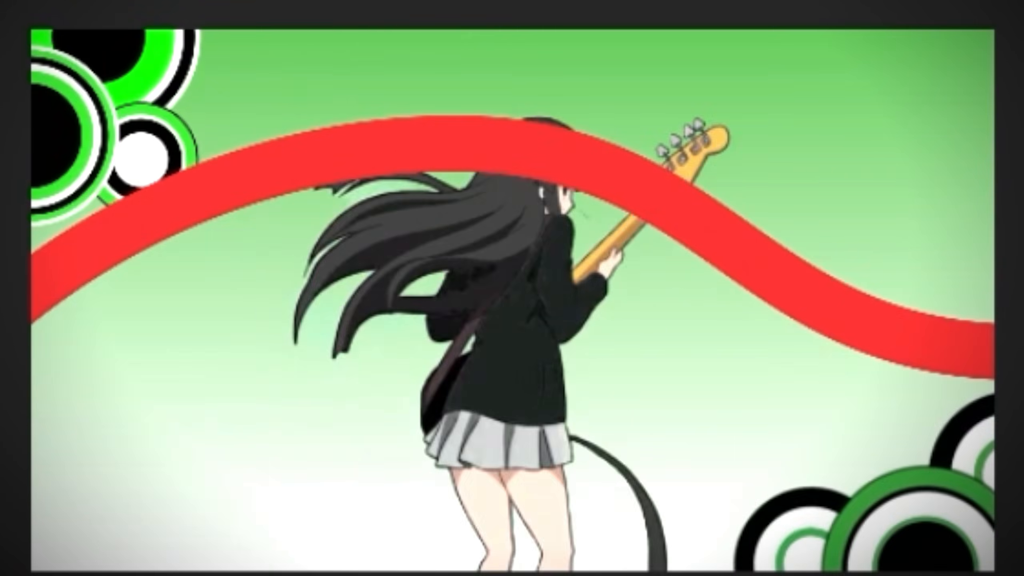
key("space")
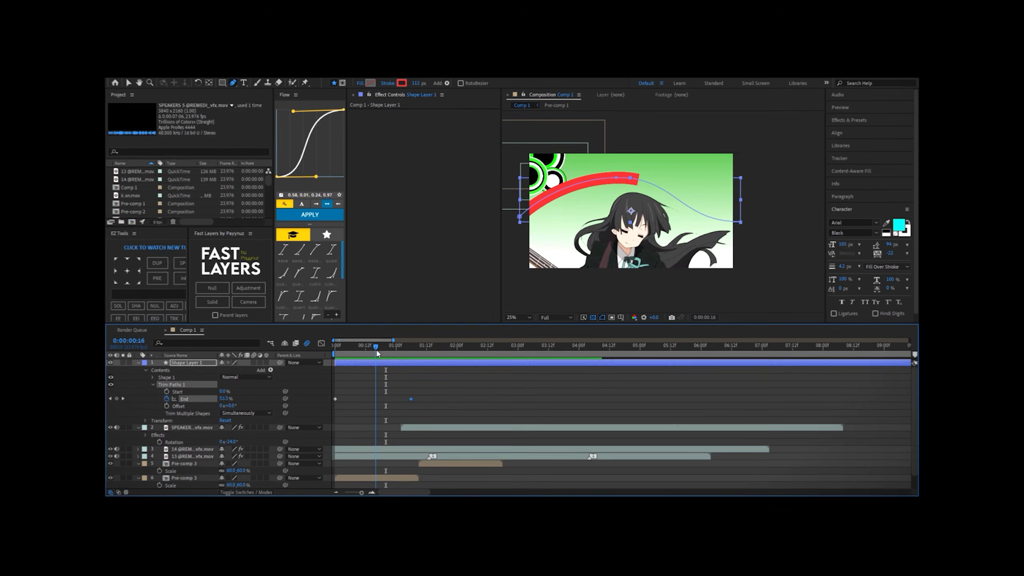
Taper Shape 1's stroke with a Start Length of 66% and an End Length of 36%.
left_click_drag(379, 349, 385, 348)
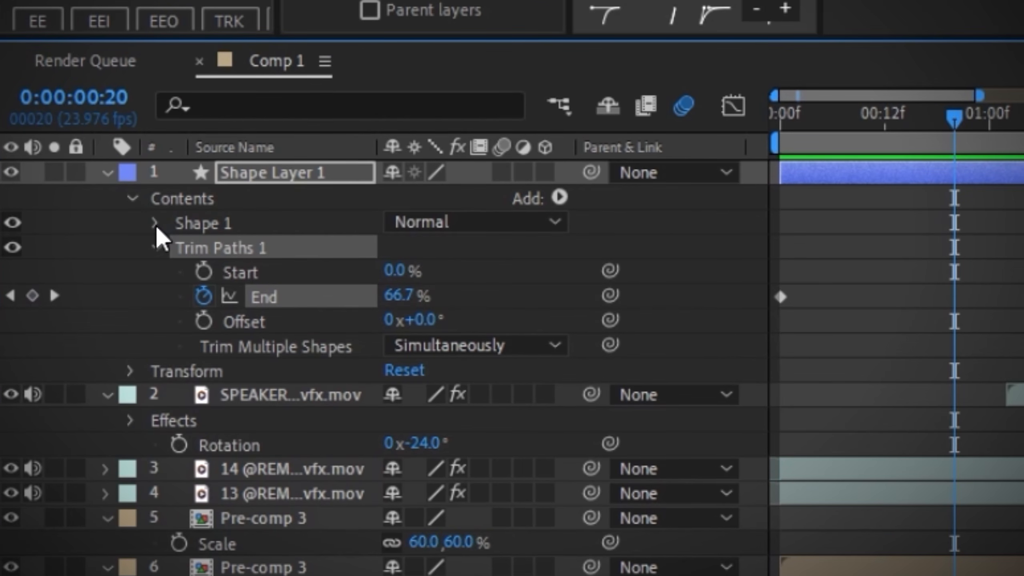
left_click(155, 223)
left_click(180, 273)
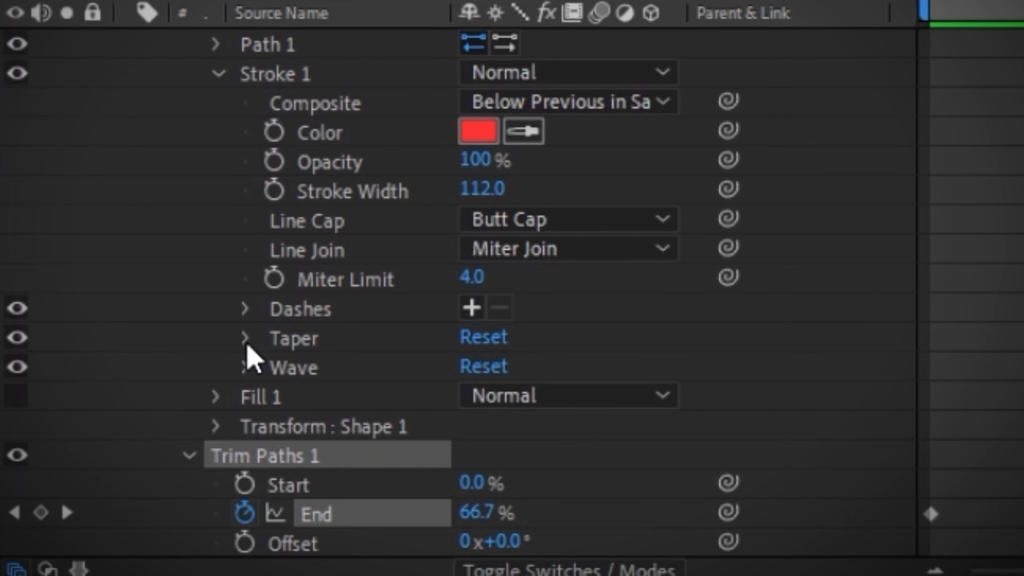
left_click(245, 339)
scroll(194, 286, "down", 3)
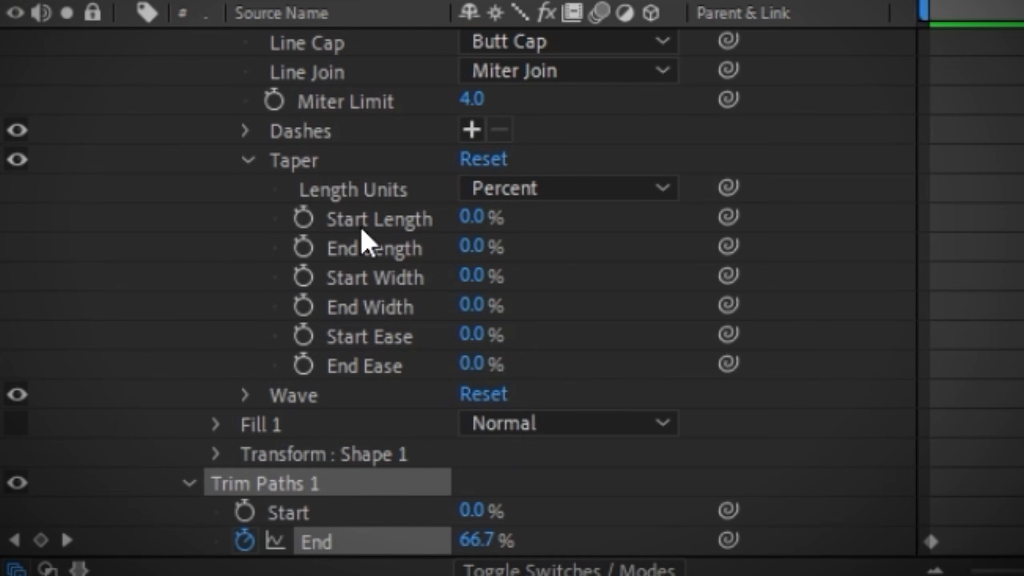
left_click_drag(472, 218, 478, 223)
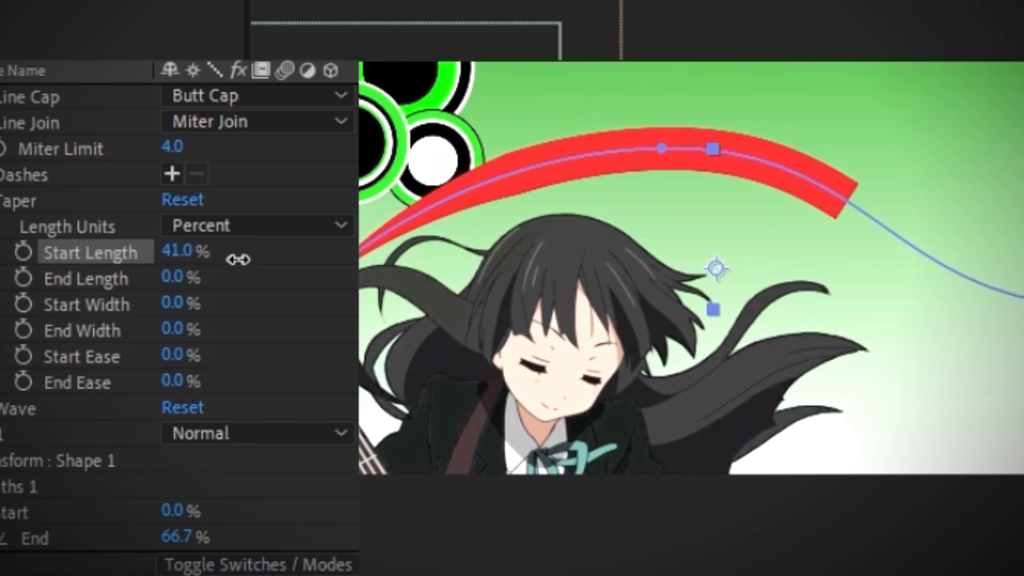
left_click_drag(238, 260, 328, 264)
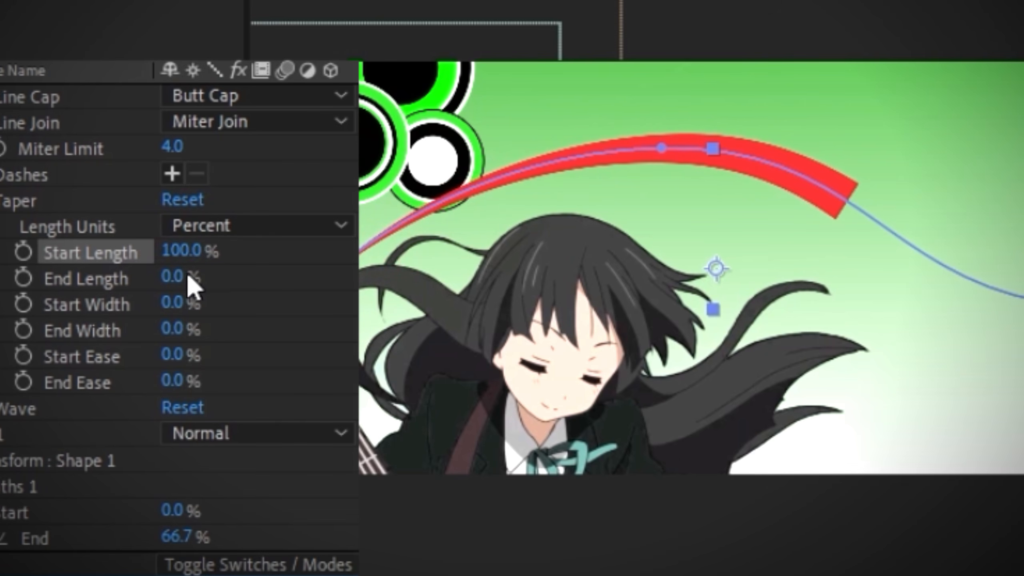
mouse_move(171, 278)
left_mouse_down()
mouse_move(297, 288)
mouse_move(123, 285)
left_mouse_up()
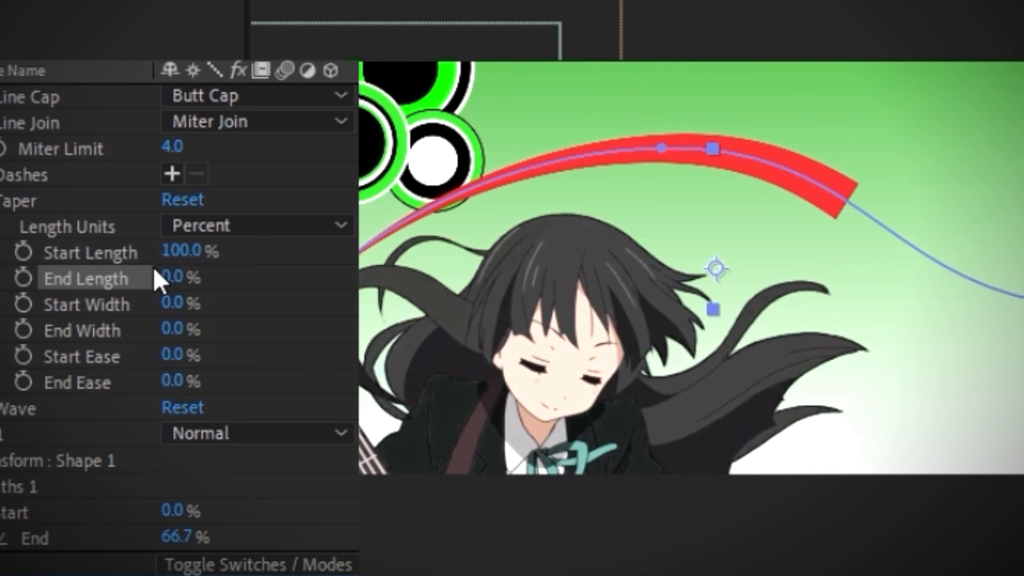
mouse_move(182, 251)
left_mouse_down()
mouse_move(178, 266)
mouse_move(203, 260)
mouse_move(206, 277)
mouse_move(233, 280)
left_mouse_up()
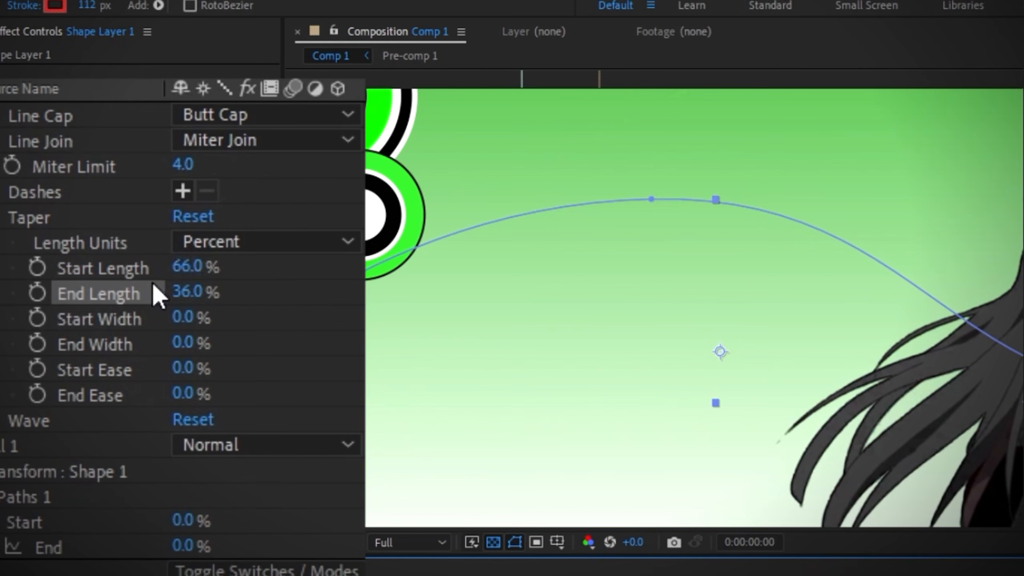
scroll(157, 295, "up", 5)
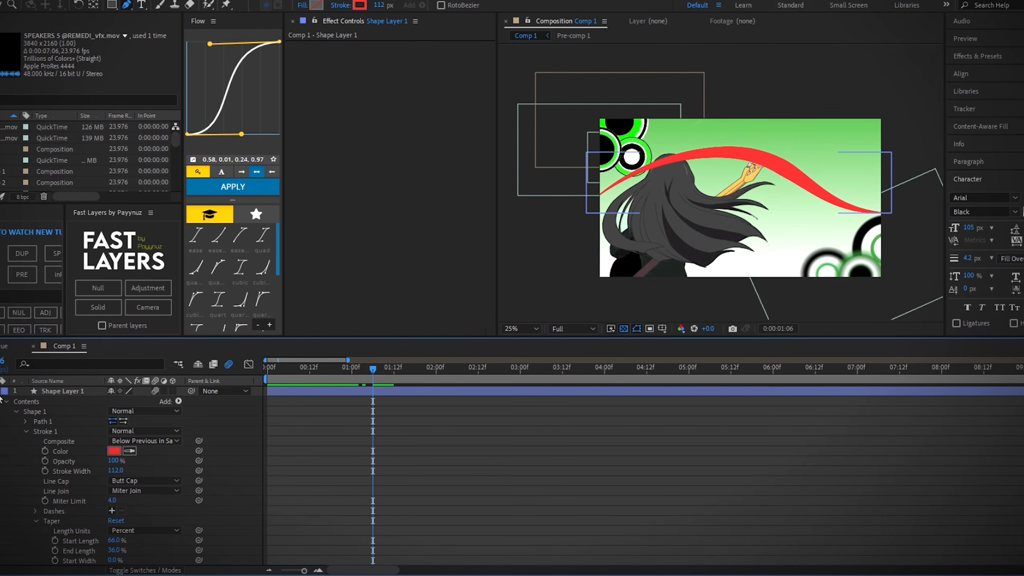
Collapse Shape Layer 1 and apply the Gradient Ramp effect to it.
left_click(1, 391)
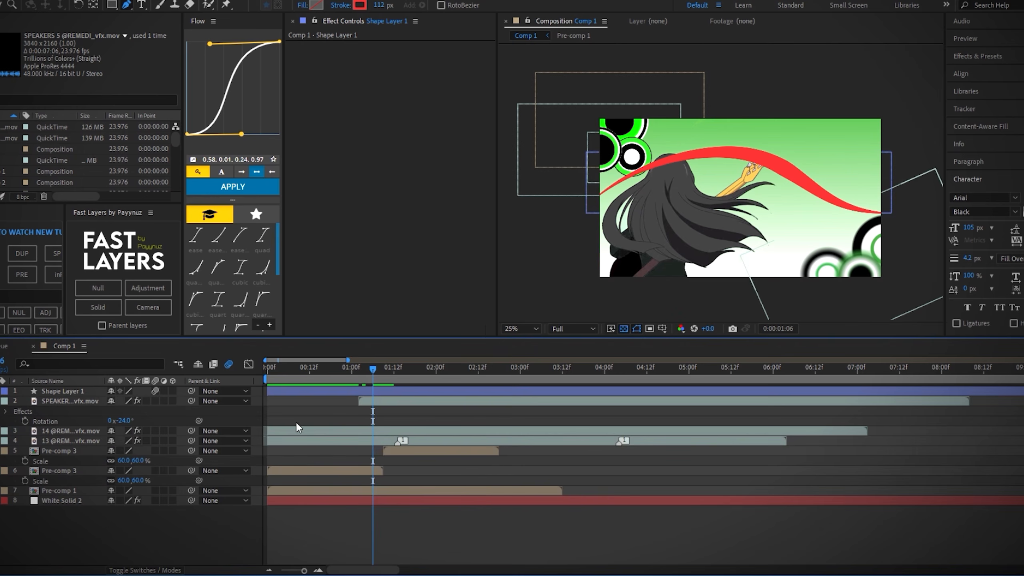
left_click(364, 390)
key("ctrl+b")
key("ctrl+space")
type("grad")
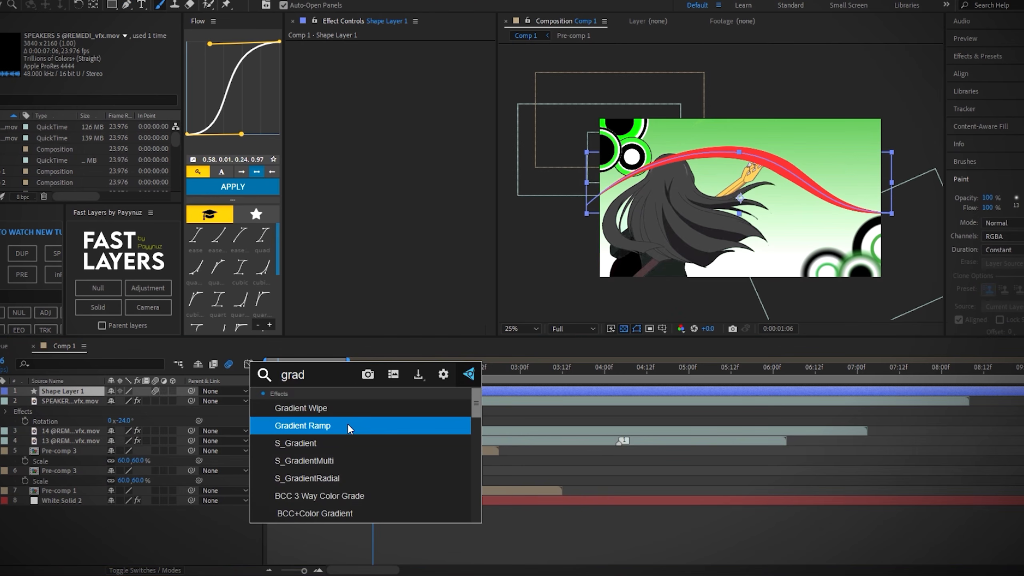
left_click(347, 425)
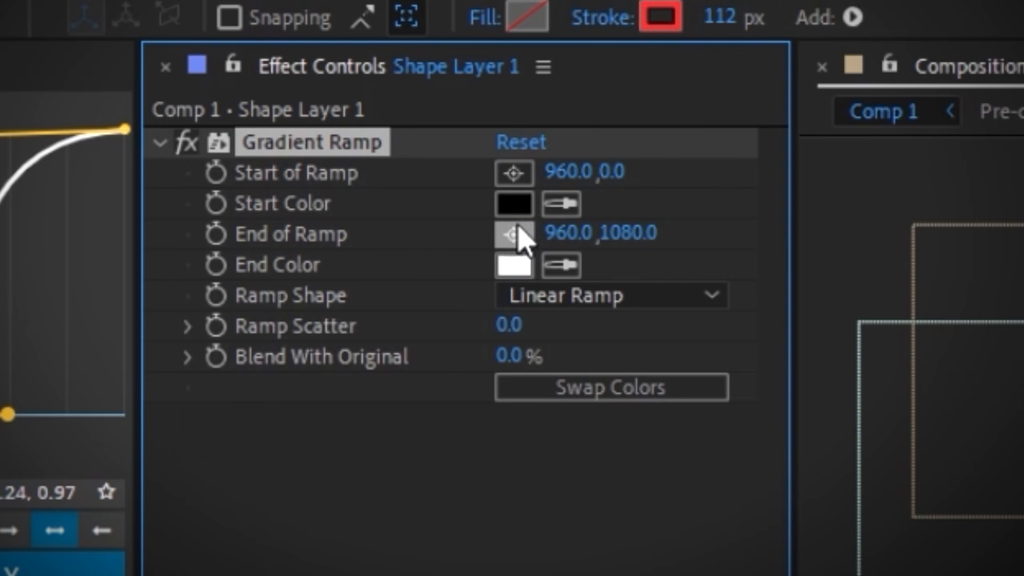
Set the Gradient Ramp's Start Color to bright green and its End of Ramp to 792, 484, and preview the stroke.
left_click(406, 65)
left_click_drag(500, 466, 500, 451)
mouse_move(441, 407)
left_mouse_down()
mouse_move(661, 131)
mouse_move(649, 155)
left_mouse_up()
left_click(772, 137)
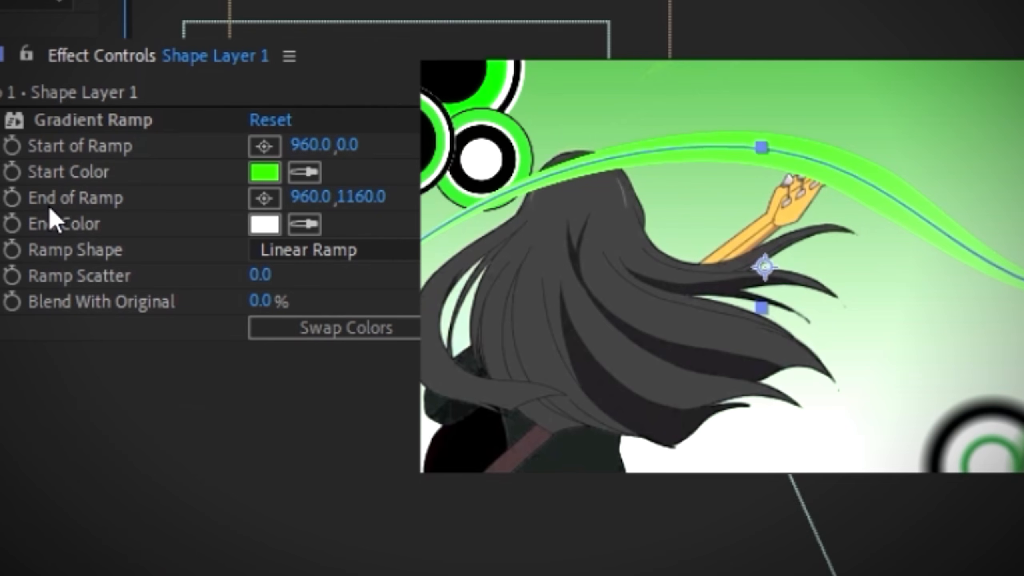
left_click_drag(385, 198, 307, 198)
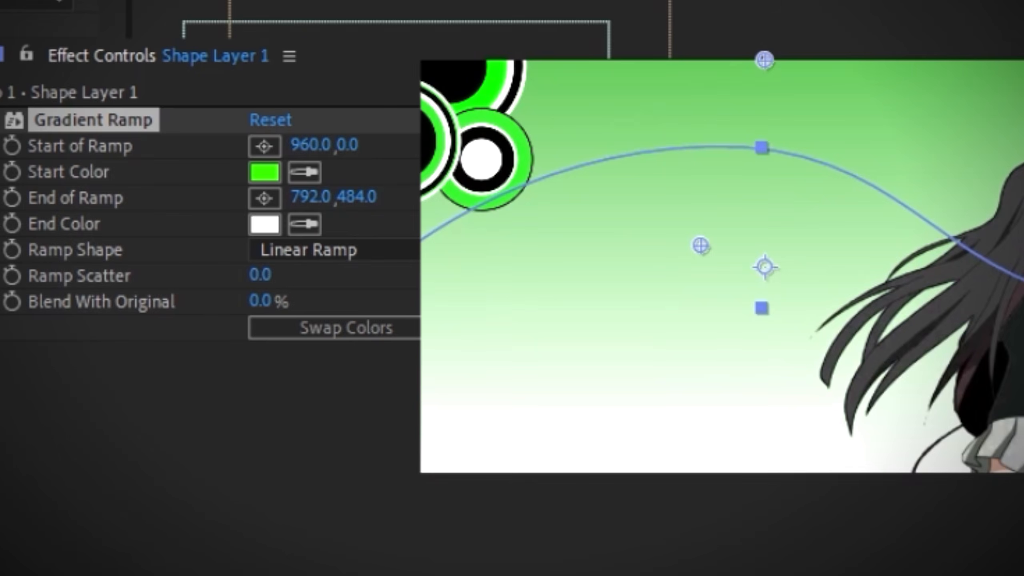
key("space")
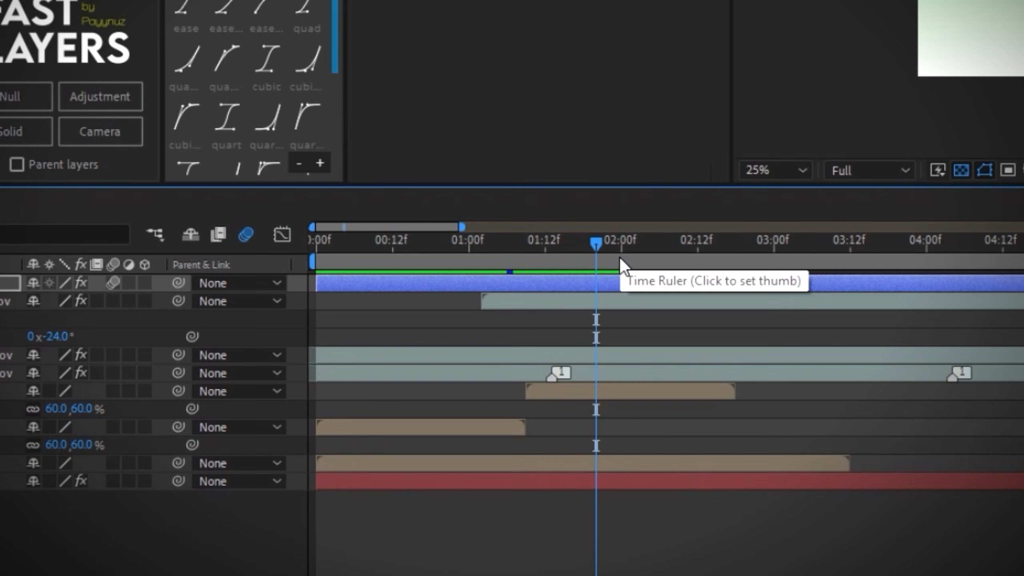
Add a 0% keyframe for the Trim Paths Start and align it with the second End keyframe at 0:00:01:06.
key("u")
left_click_drag(620, 258, 718, 254)
left_click(1, 302)
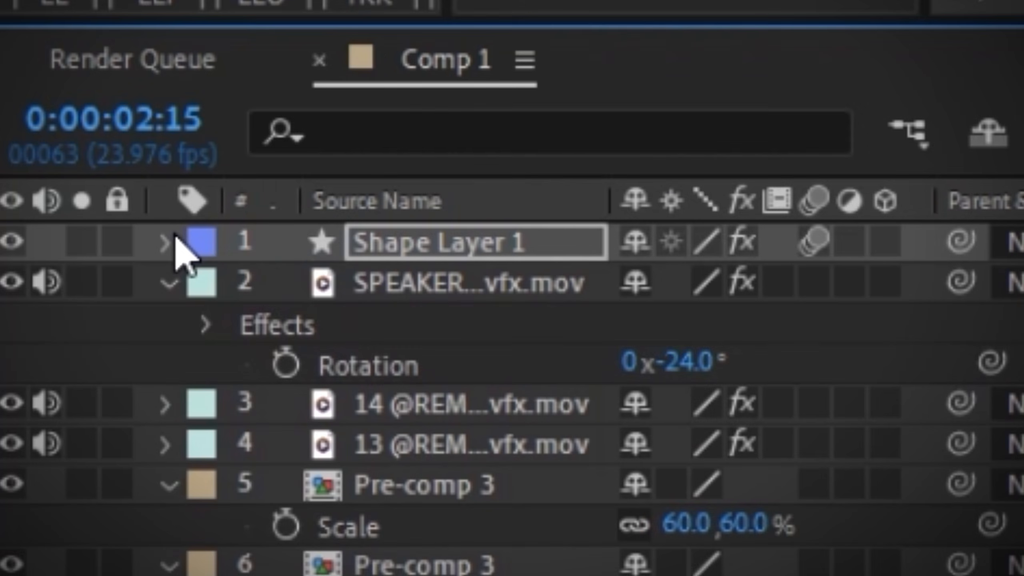
left_click(27, 283)
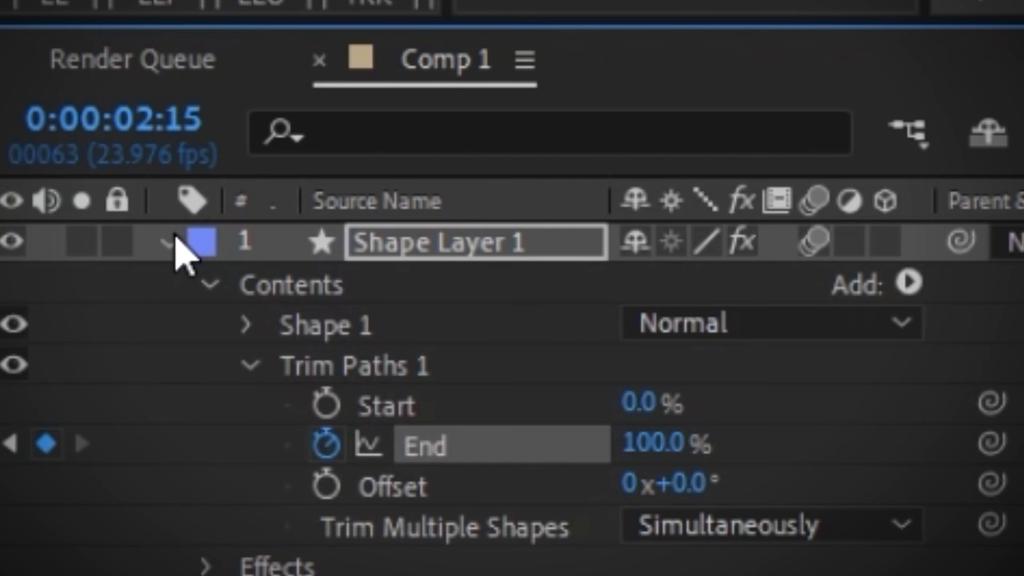
left_click(177, 247)
left_click(330, 406)
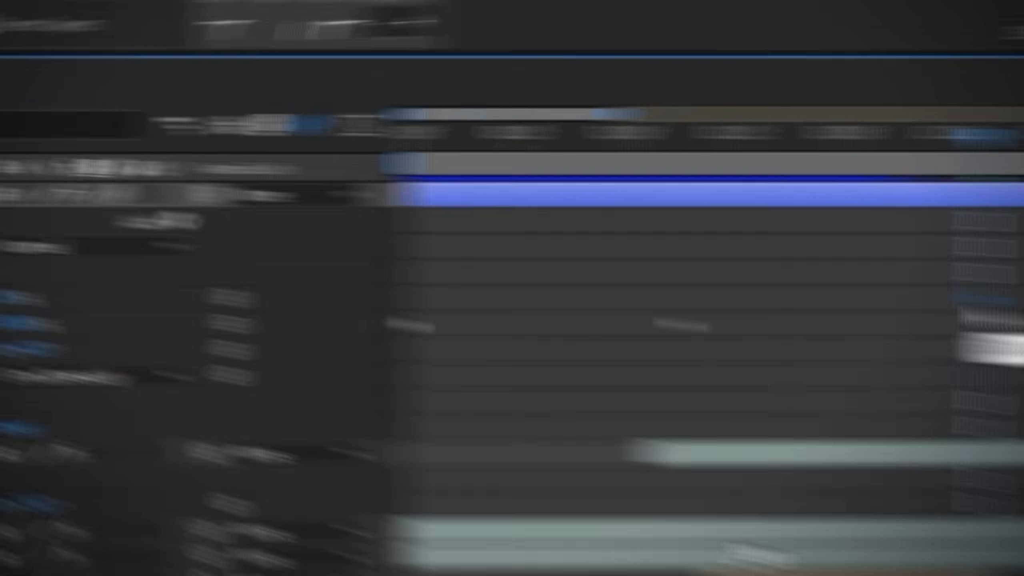
left_click_drag(620, 277, 393, 280)
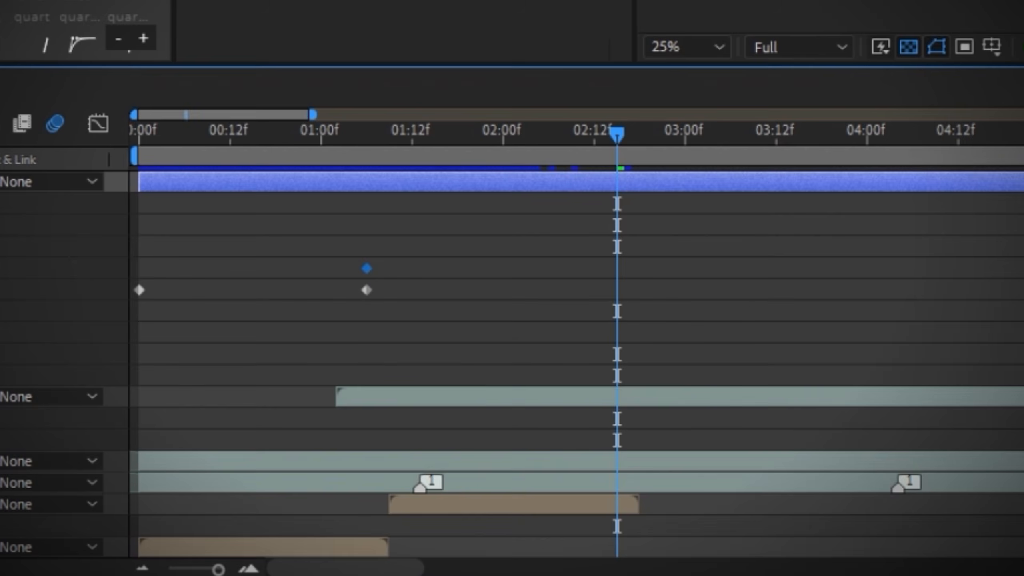
key("F2")
Raise the Trim Paths Start value at about 0:00:02:16 so the stroke wipes off, and scrub through the animation.
left_click_drag(621, 141, 628, 161)
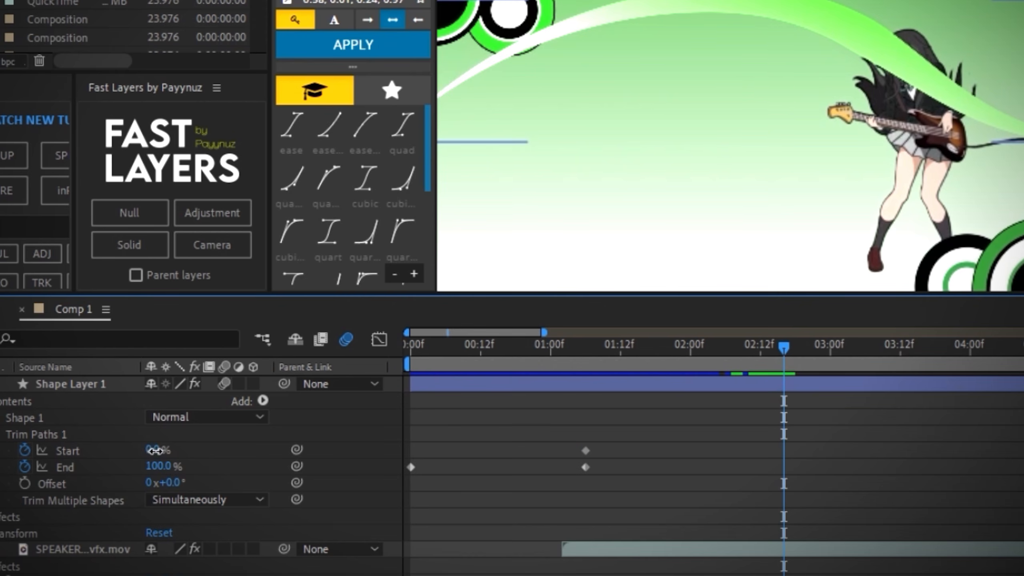
left_click_drag(155, 451, 263, 451)
left_click_drag(687, 353, 367, 393)
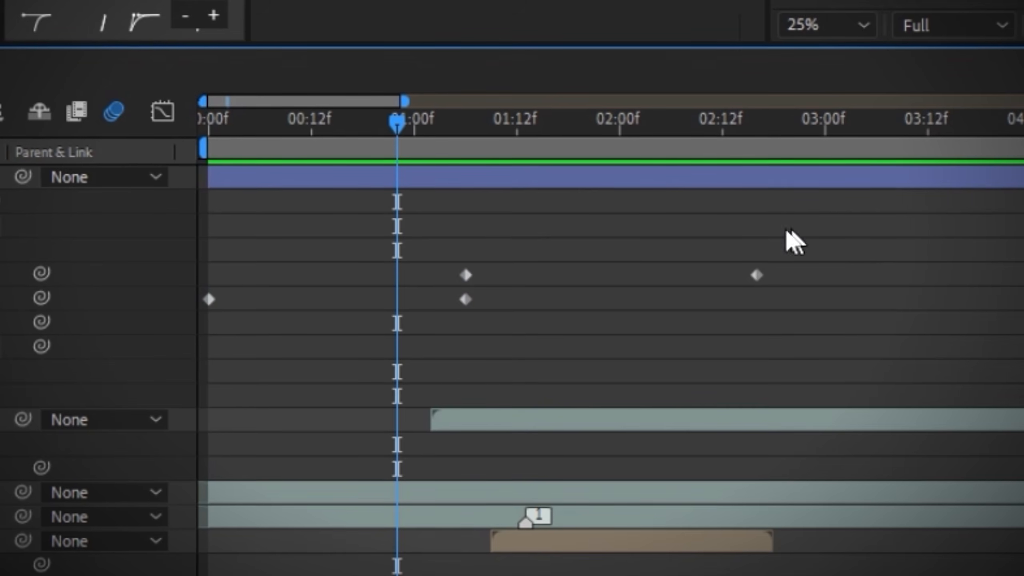
Apply Easy Ease to all the Trim Paths Start and End keyframes and scrub through the eased motion.
left_click_drag(858, 230, 209, 351)
key("F9")
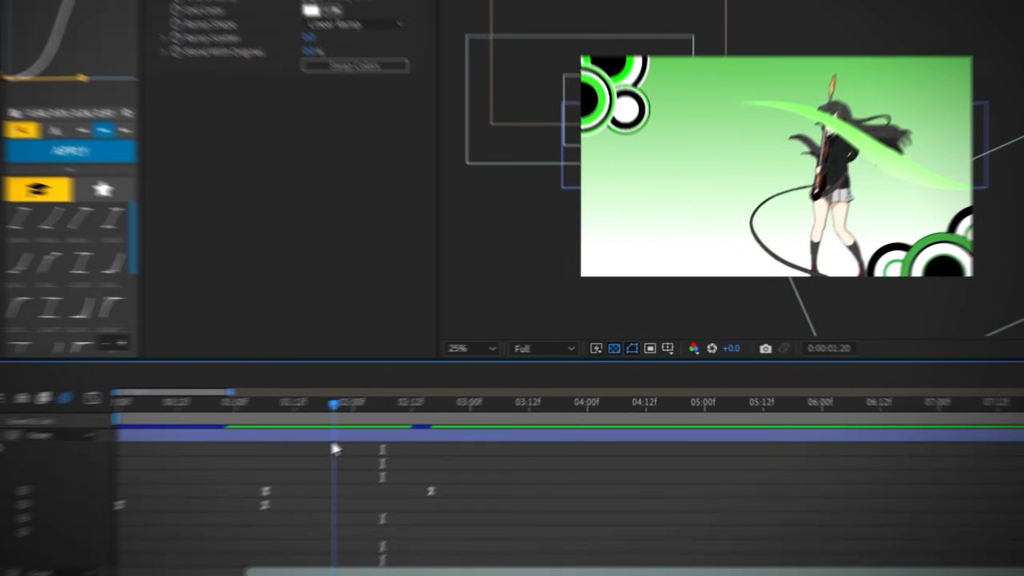
left_click_drag(332, 441, 356, 455)
left_click(346, 447)
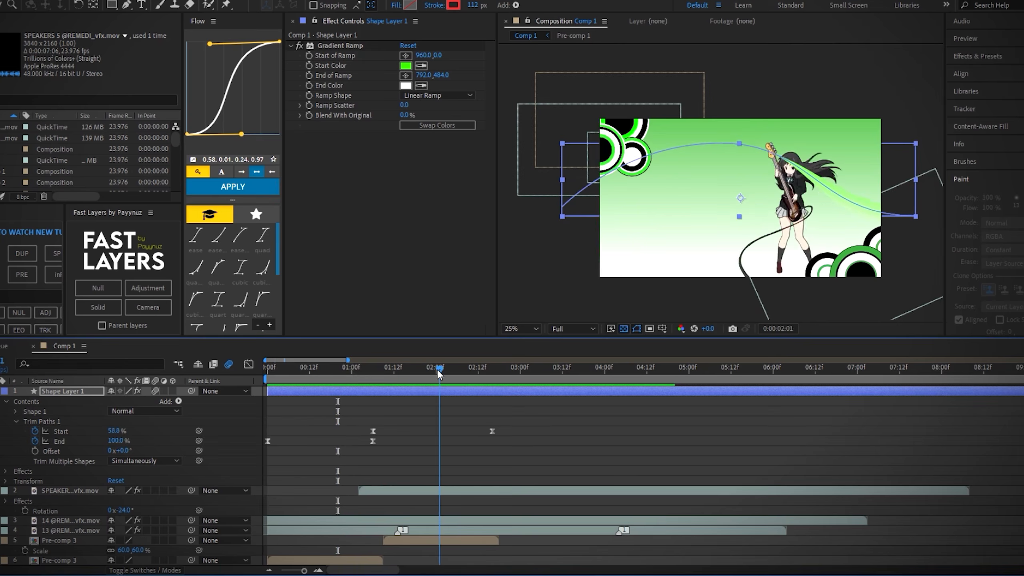
Move the wavy path's last point farther out past the composition's right edge.
left_click(126, 4)
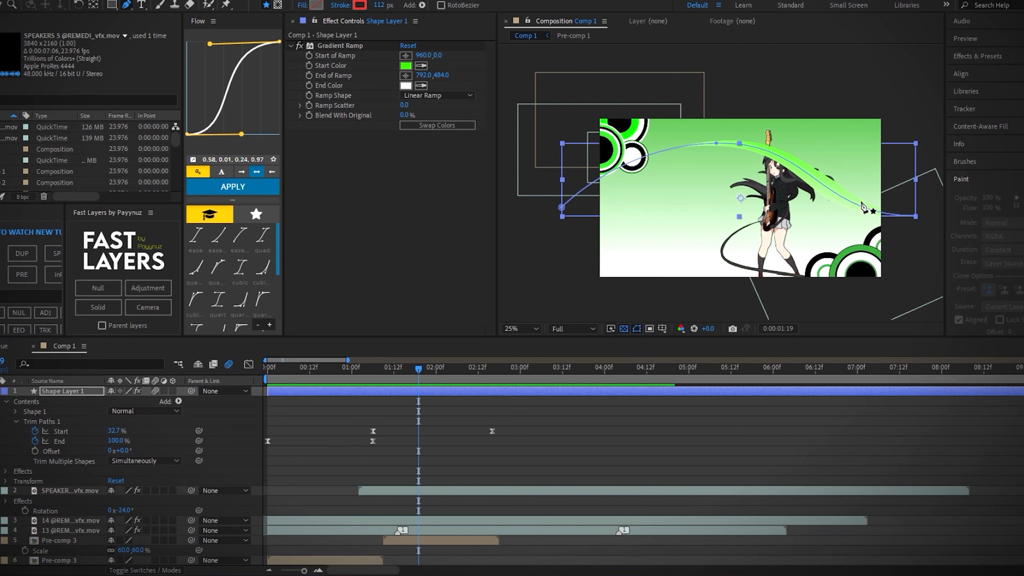
left_click(917, 218)
left_click_drag(916, 220, 935, 221)
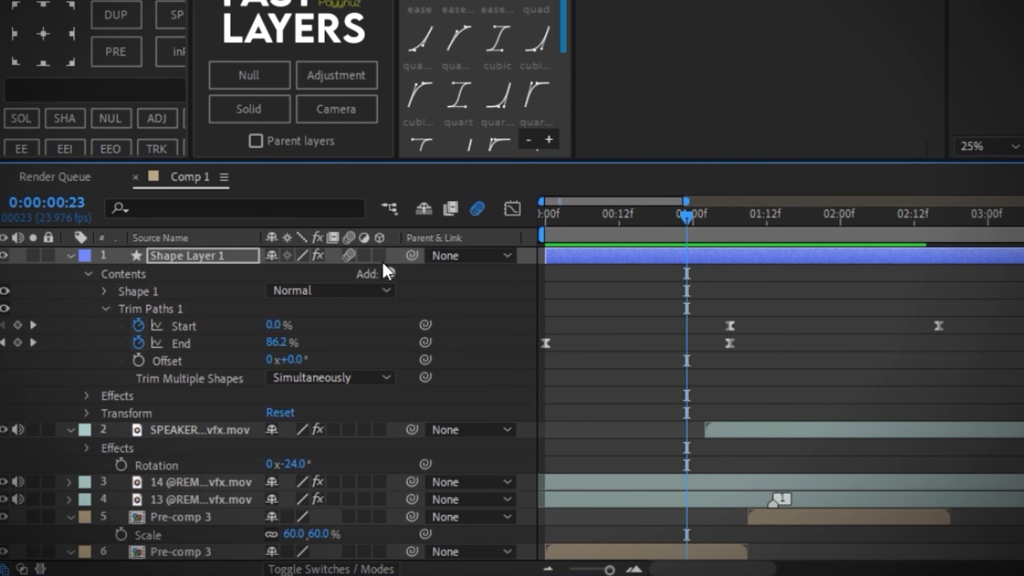
Make Shape Layer 1 a 3D layer, rotate it so the wave slopes down to the right, and show only its keyframed properties.
left_click(382, 255)
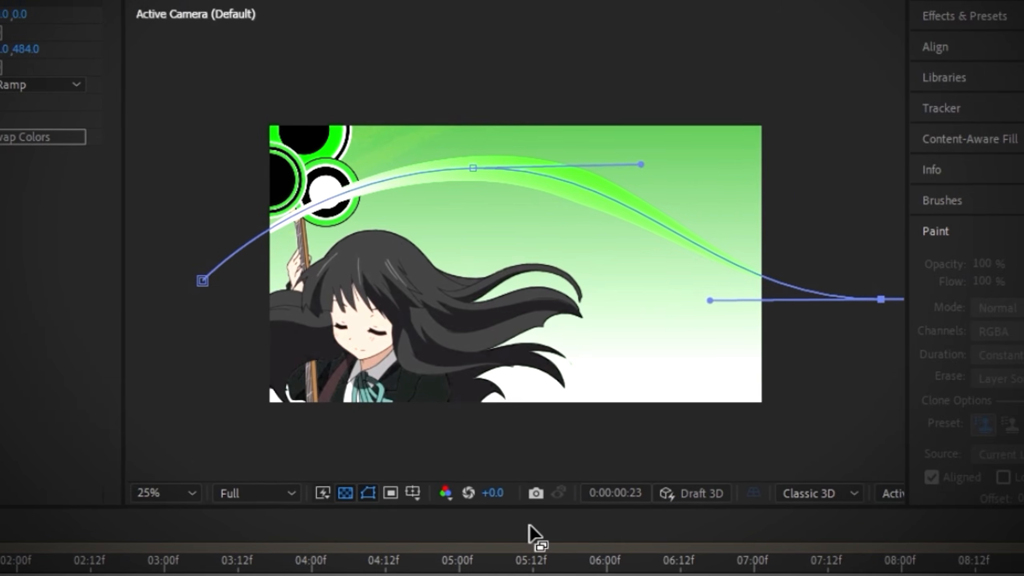
key("v")
mouse_move(517, 237)
left_mouse_down()
mouse_move(515, 246)
mouse_move(525, 226)
left_mouse_up()
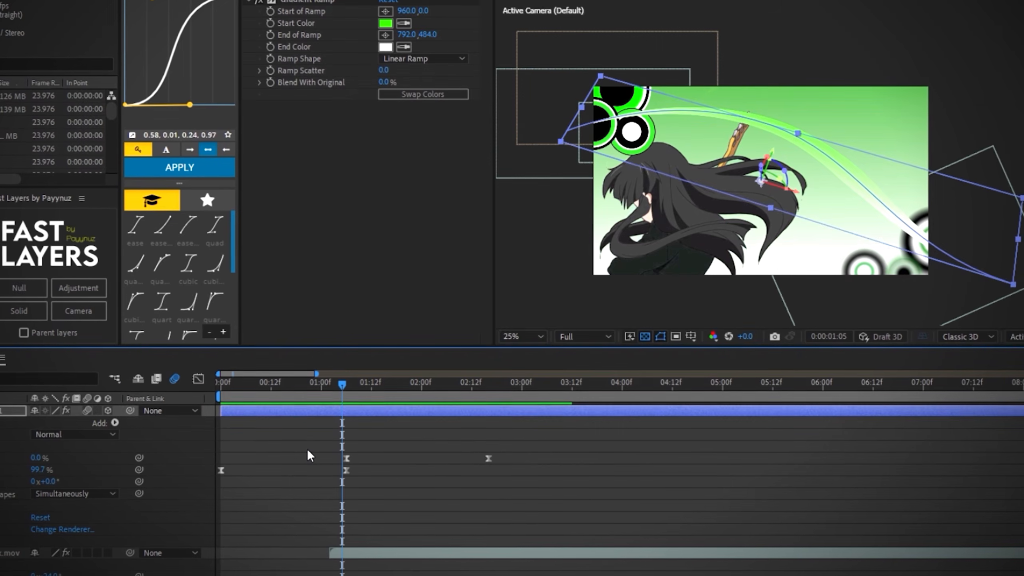
left_click(307, 448)
key("u")
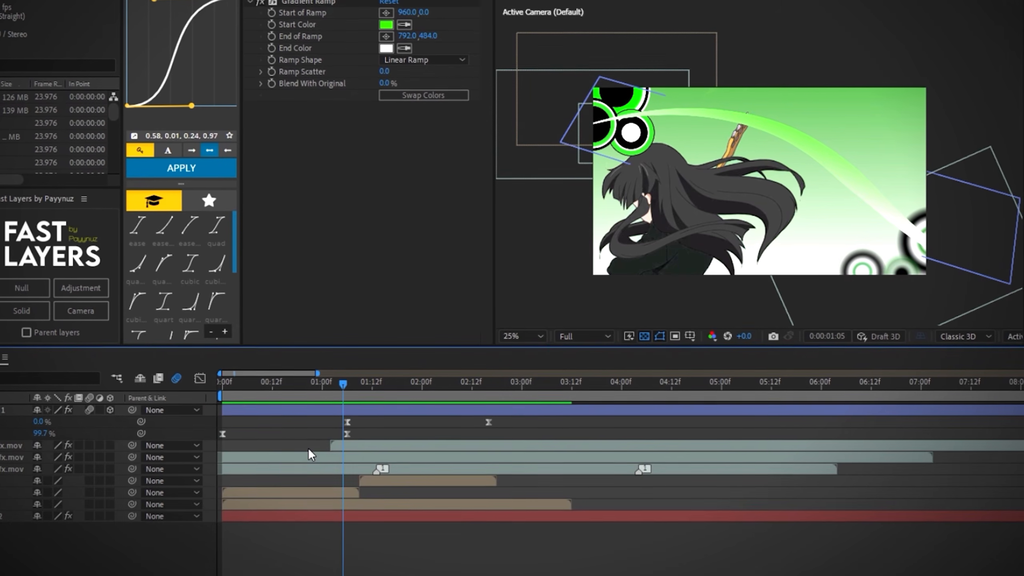
Collapse Shape Layer 1's keyframed properties and move the layer below Pre-comp 1, just above White Solid 2.
key("u")
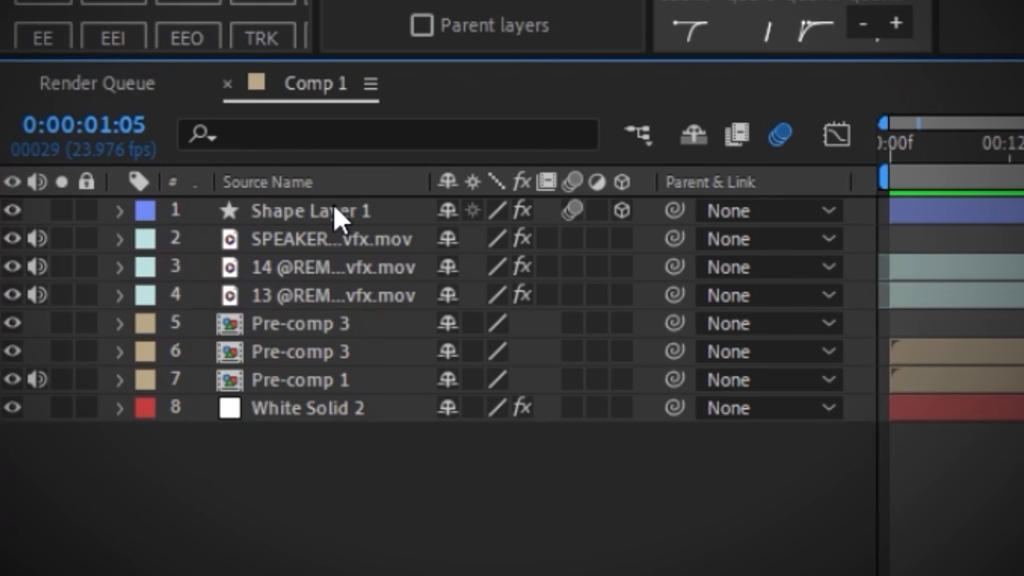
left_click_drag(335, 205, 339, 390)
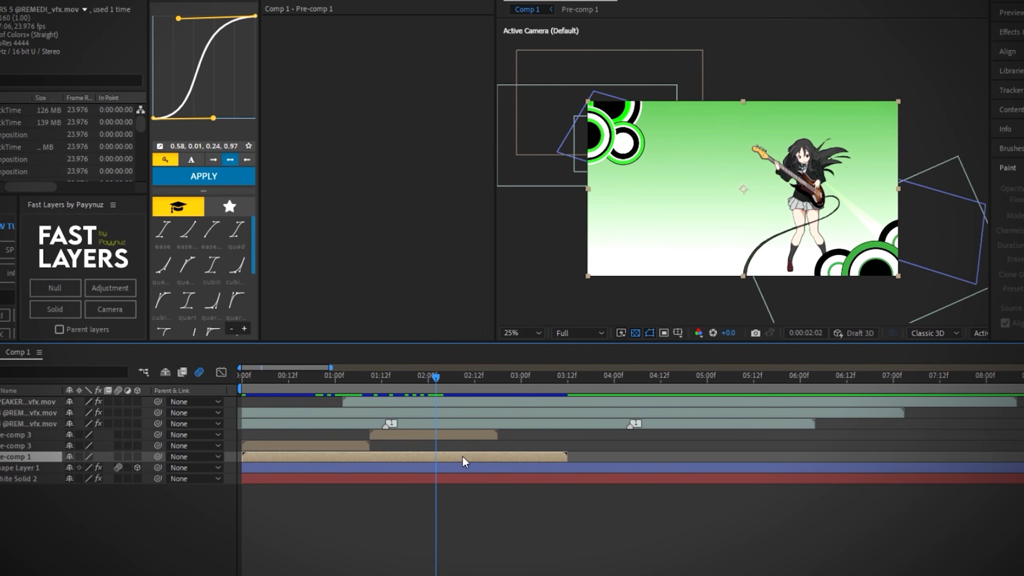
Duplicate Pre-comp 1, apply a Fill effect to one copy and set its fill color to black.
key("ctrl+space")
type("fill")
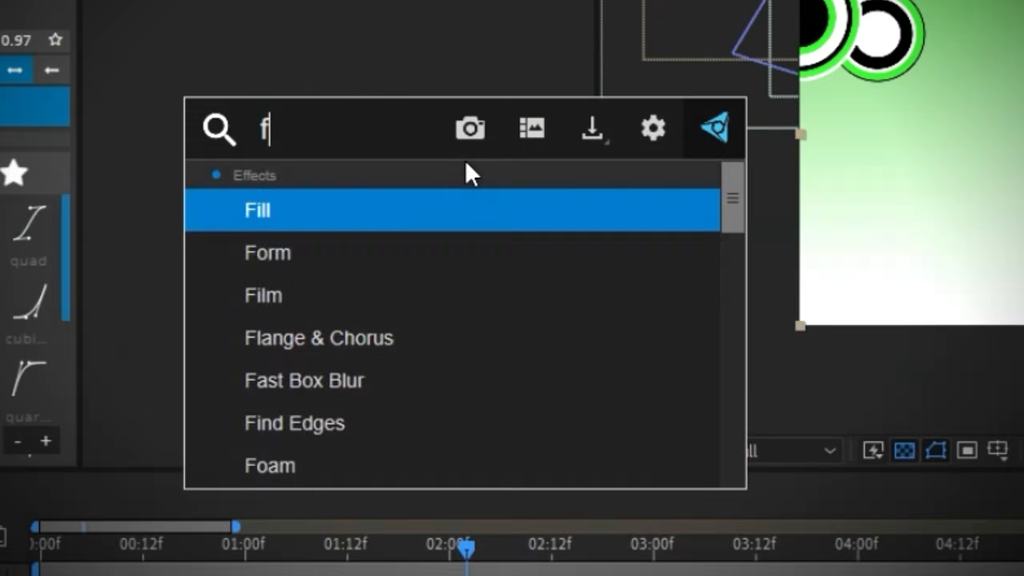
left_click(443, 214)
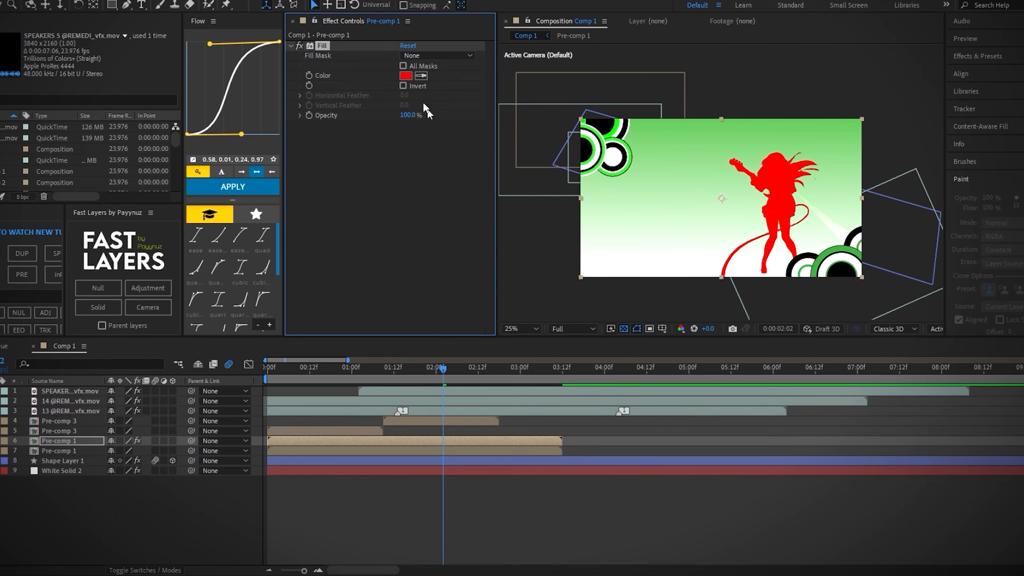
left_click(405, 76)
left_click(178, 306)
left_click(433, 160)
Place the black-filled Pre-comp 1 beneath the original character layer and make it a 3D layer.
left_click_drag(68, 442, 65, 454)
left_click(531, 301)
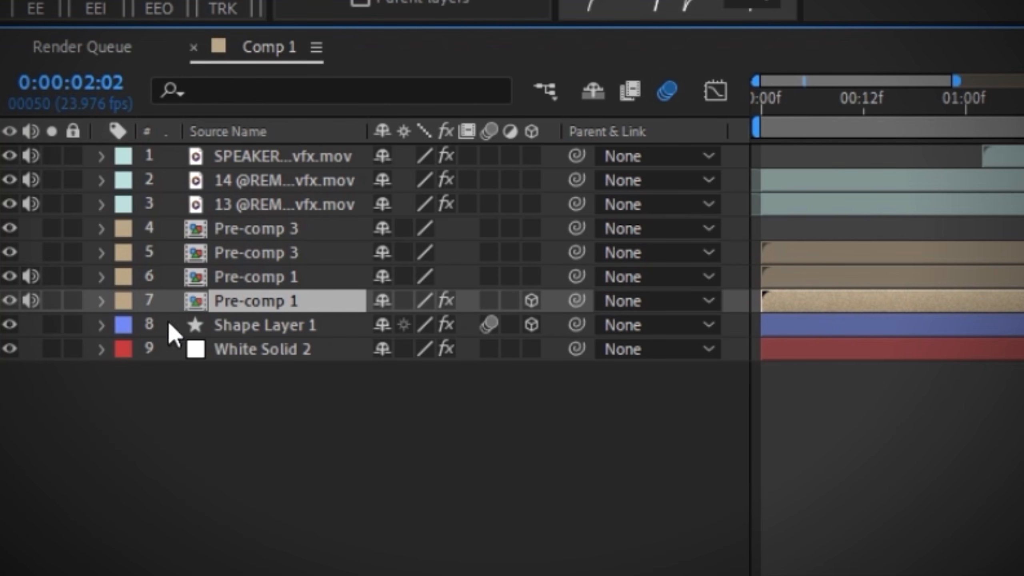
Tilt the black Pre-comp 1 to an X orientation of 276° and position it at about 904, 906, 38.5.
left_click(102, 303)
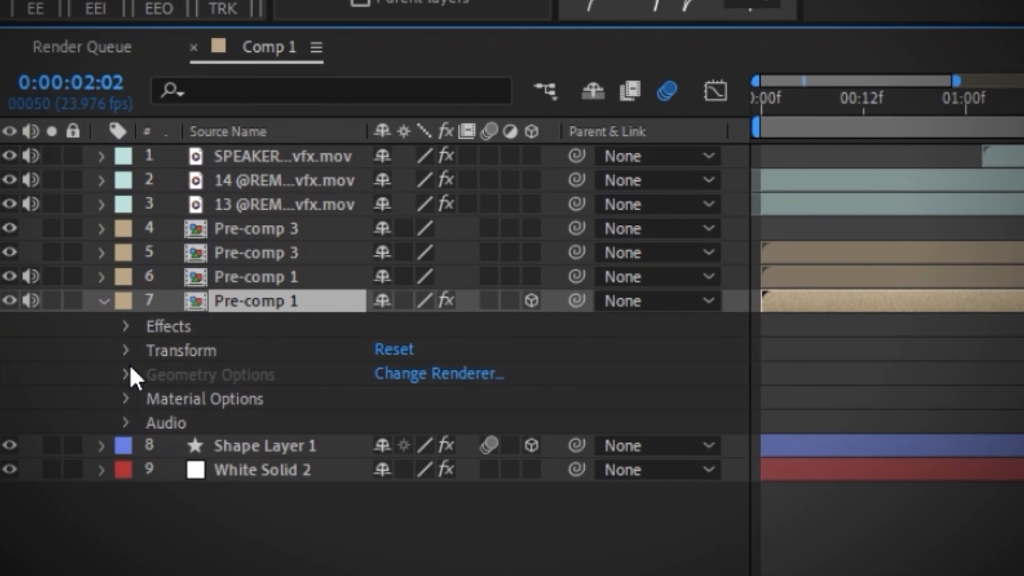
left_click(125, 350)
scroll(346, 279, "down", 2)
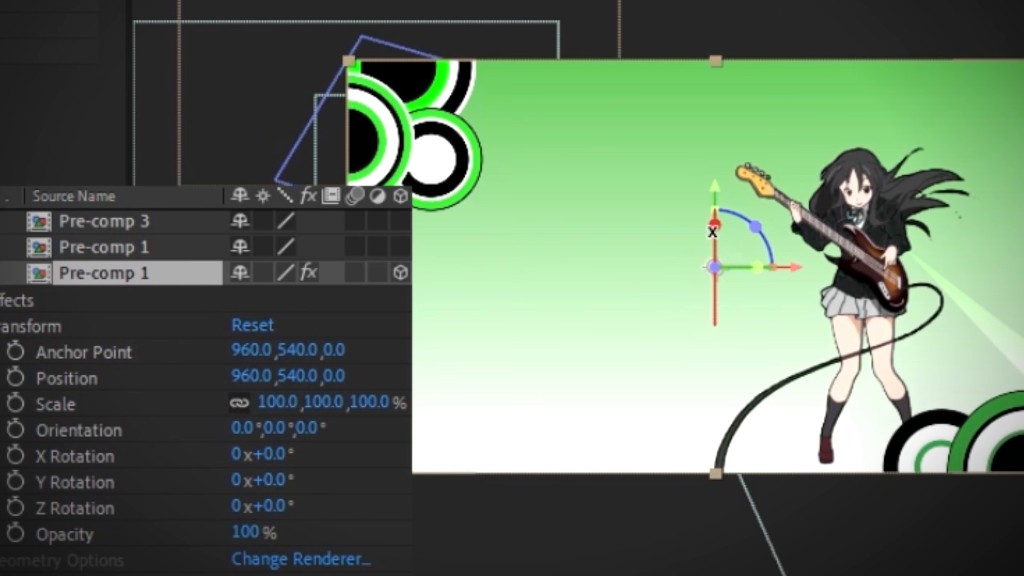
left_click_drag(716, 233, 755, 317)
left_click_drag(800, 402, 778, 406)
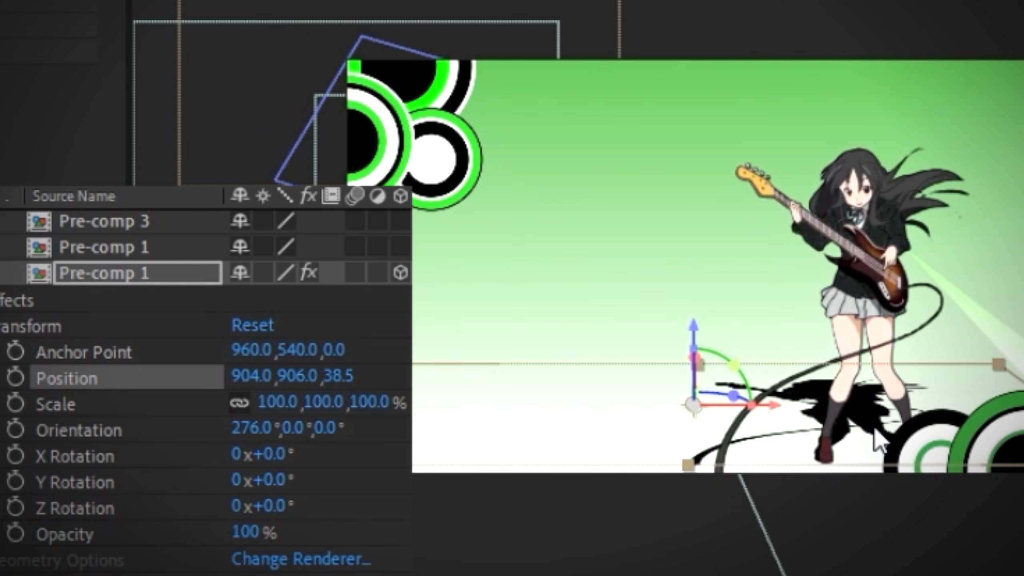
Set the shadow layer's Z Rotation to -18° and position it at about 769.7, 905.1, -165.2 to meet the character's feet.
left_click_drag(268, 508, 249, 516)
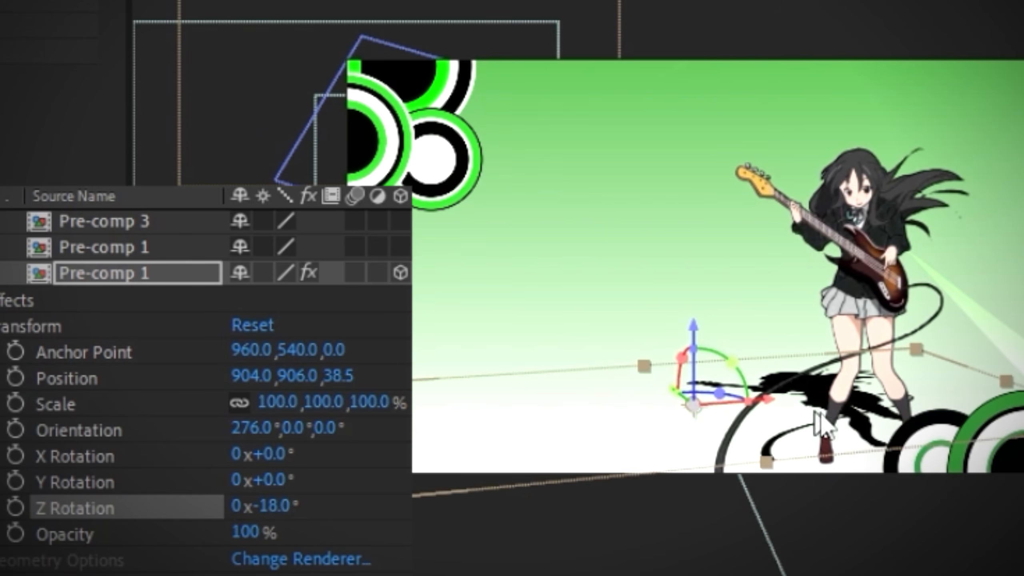
left_click_drag(256, 379, 114, 412)
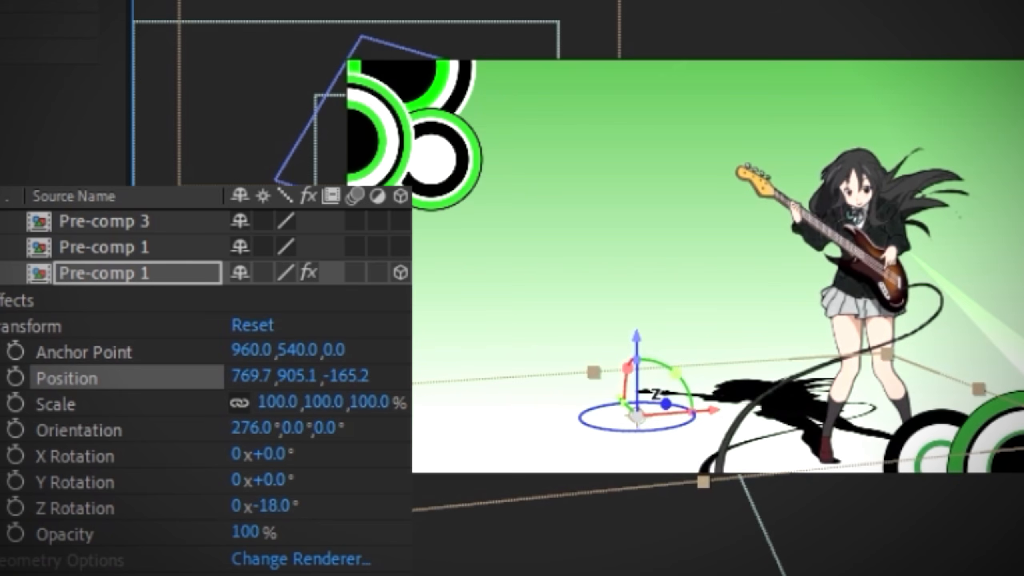
left_click_drag(637, 418, 639, 414)
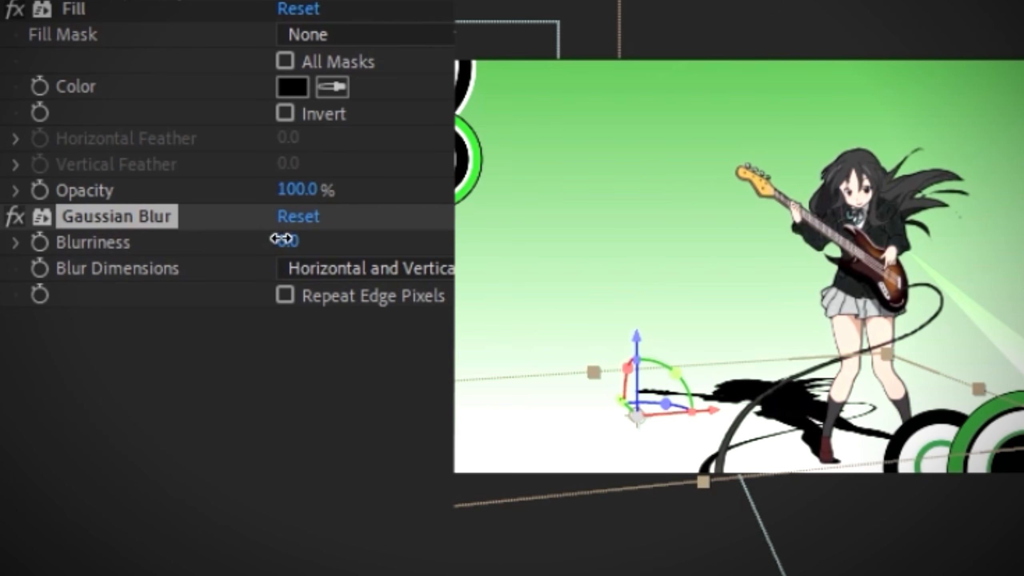
Soften the shadow layer with a Gaussian Blur of about 53.7 blurriness and lower its opacity below 50%.
left_click_drag(390, 243, 569, 114)
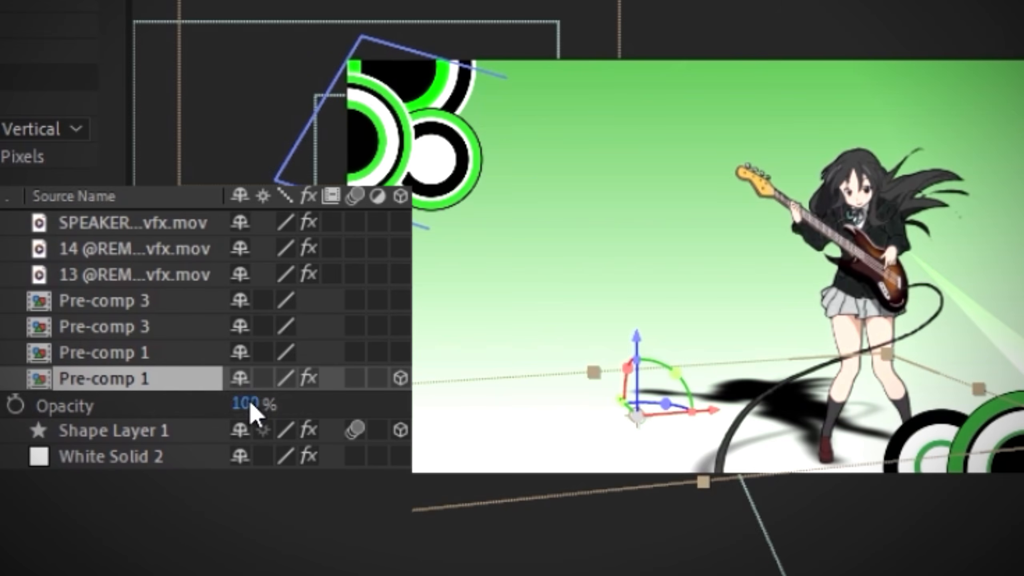
left_click_drag(249, 405, 194, 426)
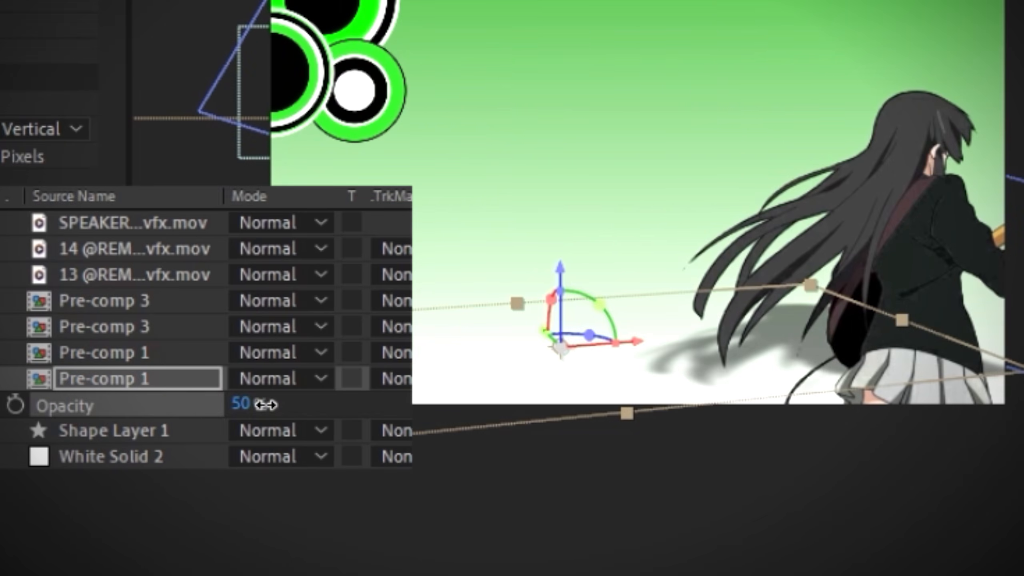
left_click_drag(265, 405, 217, 413)
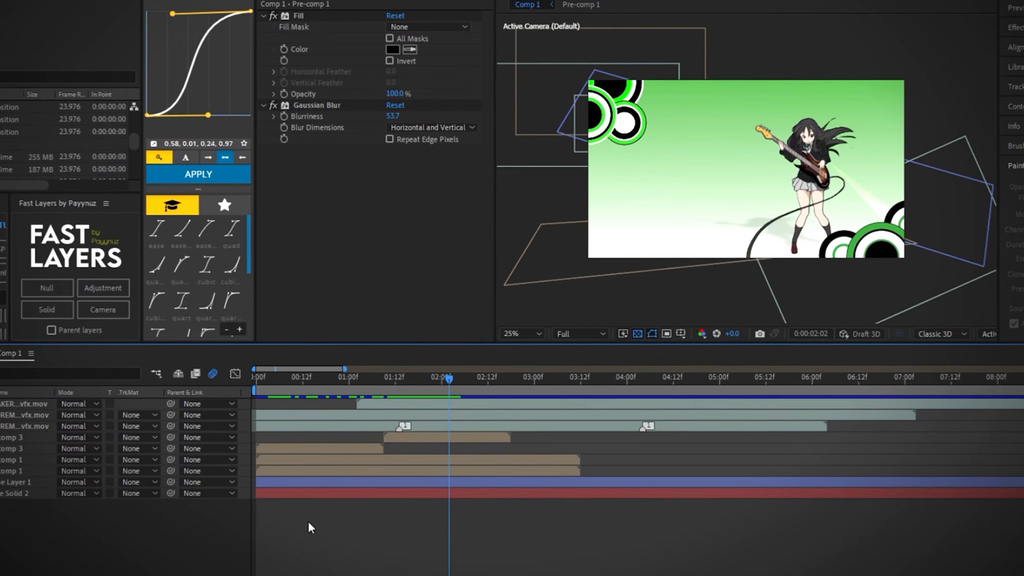
Pre-compose all layers of Comp 1, moving all attributes into the new composition.
key("ctrl+a")
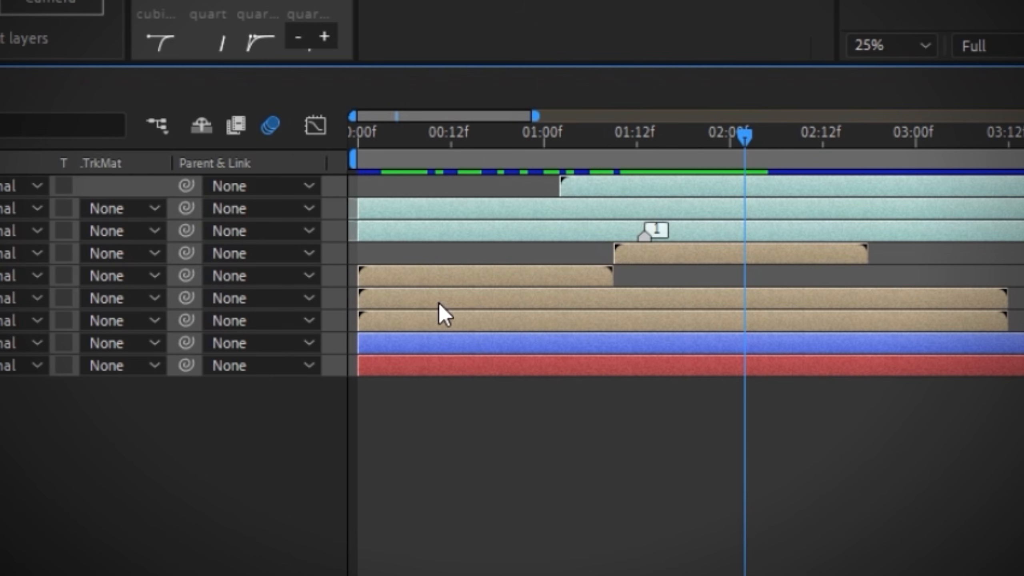
right_click(445, 318)
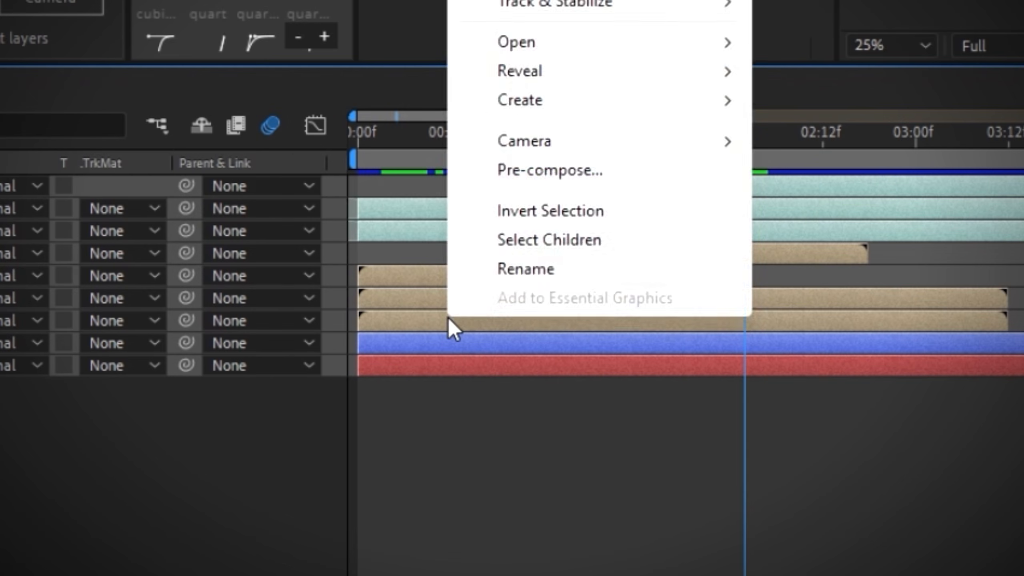
left_click(572, 174)
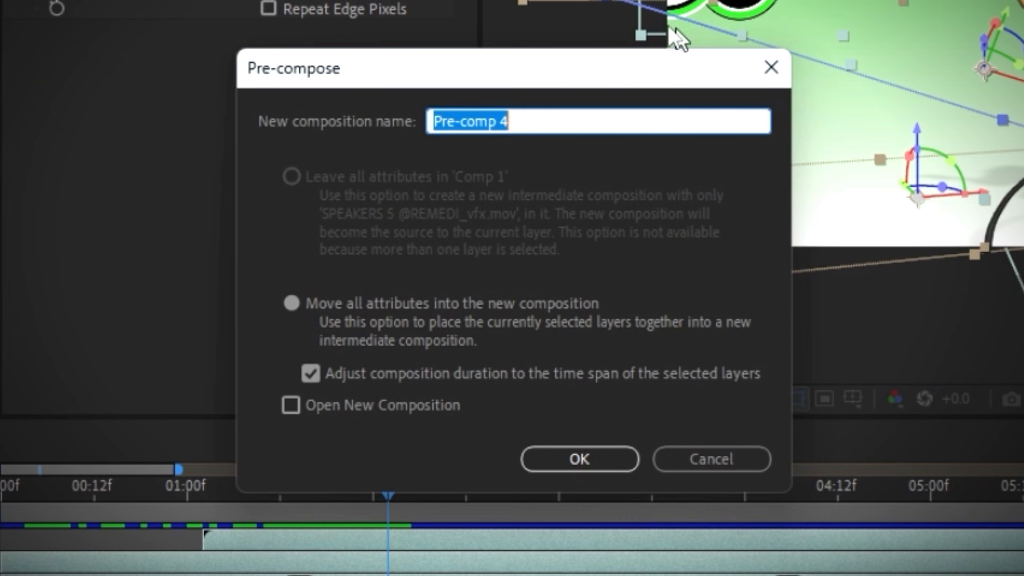
left_click(597, 462)
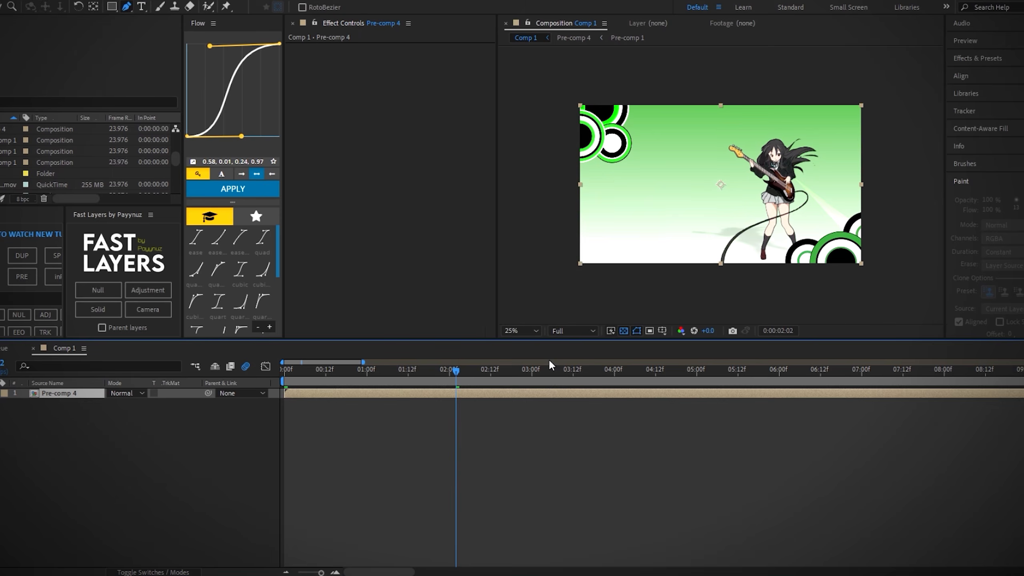
Resize Comp 1 to 426 x 360 px in the composition settings, keeping the frame rate at 23.976.
left_click(36, 1)
left_click(54, 27)
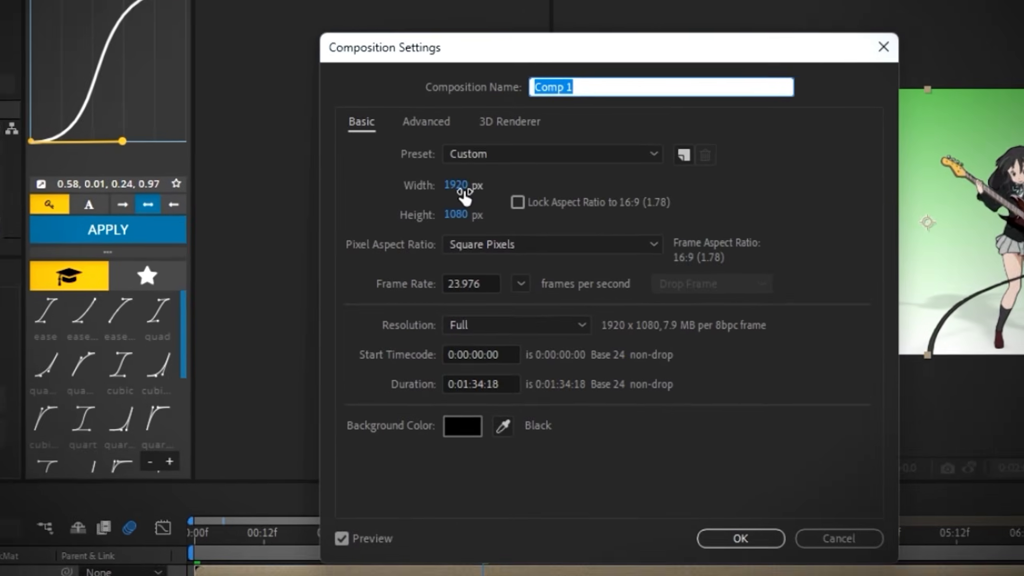
left_click(443, 165)
type("426")
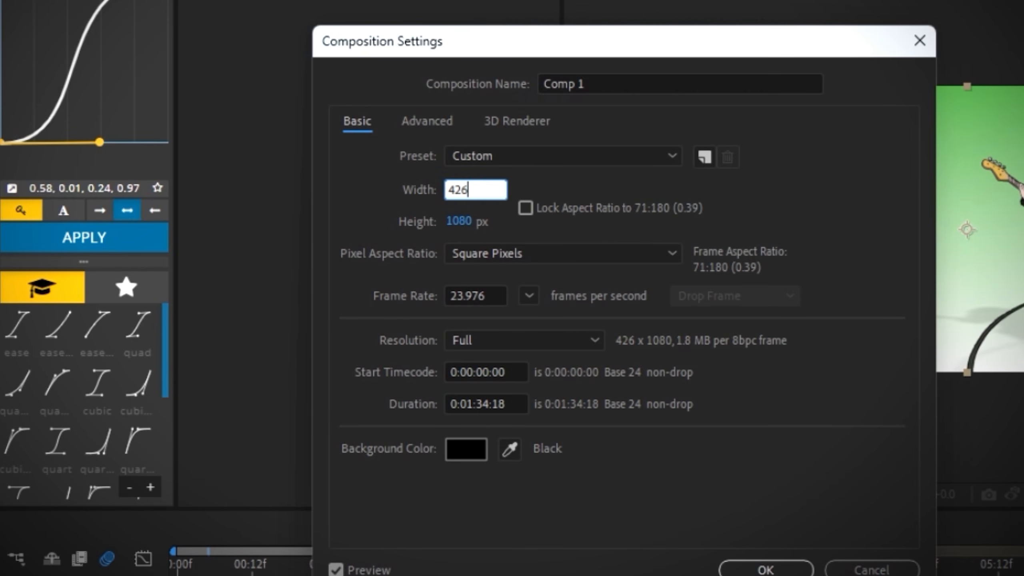
key("Tab")
type("360")
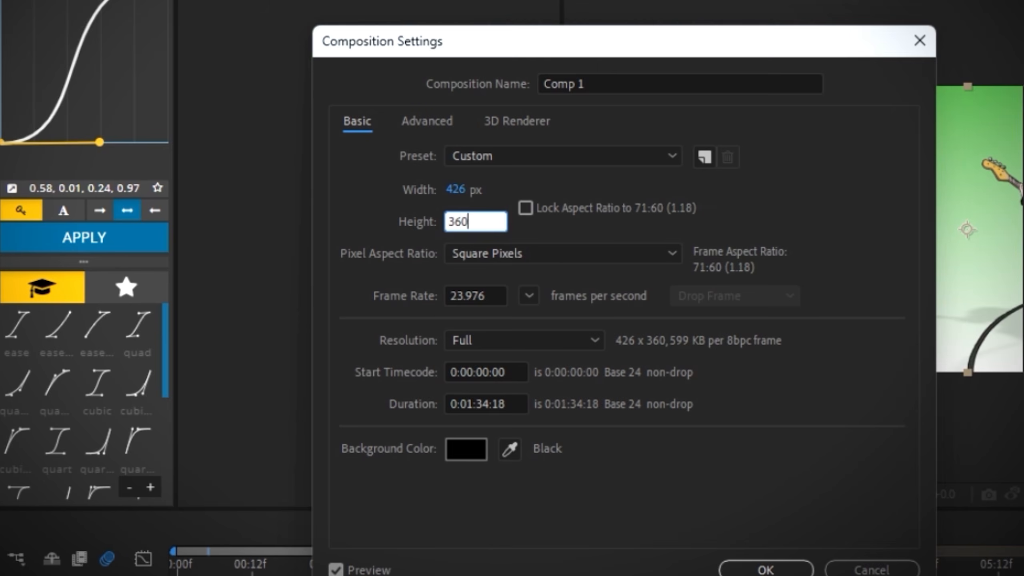
left_click(529, 296)
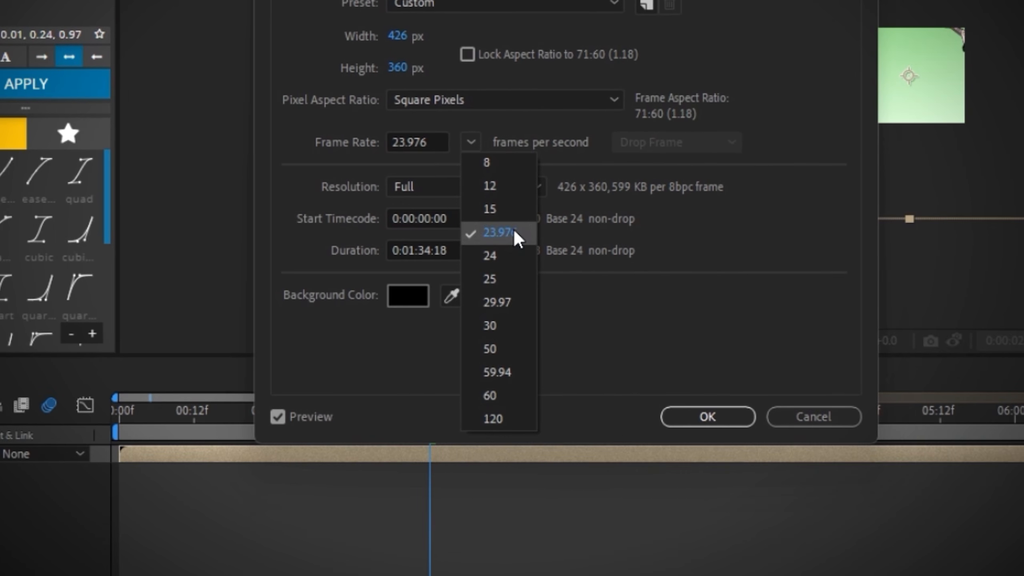
left_click(706, 416)
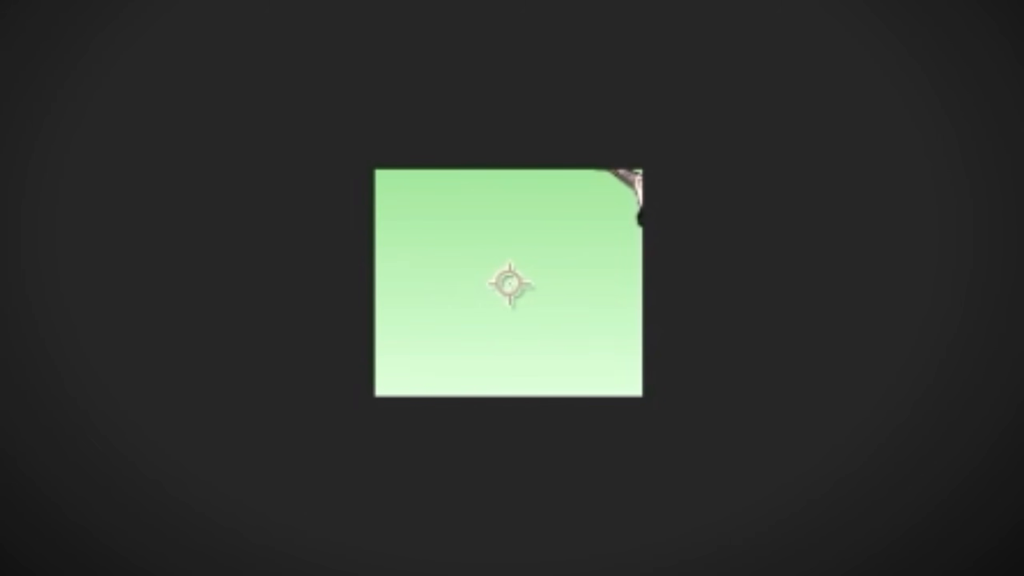
Scale the Pre-comp 4 layer with Fit to Comp Height.
right_click(521, 274)
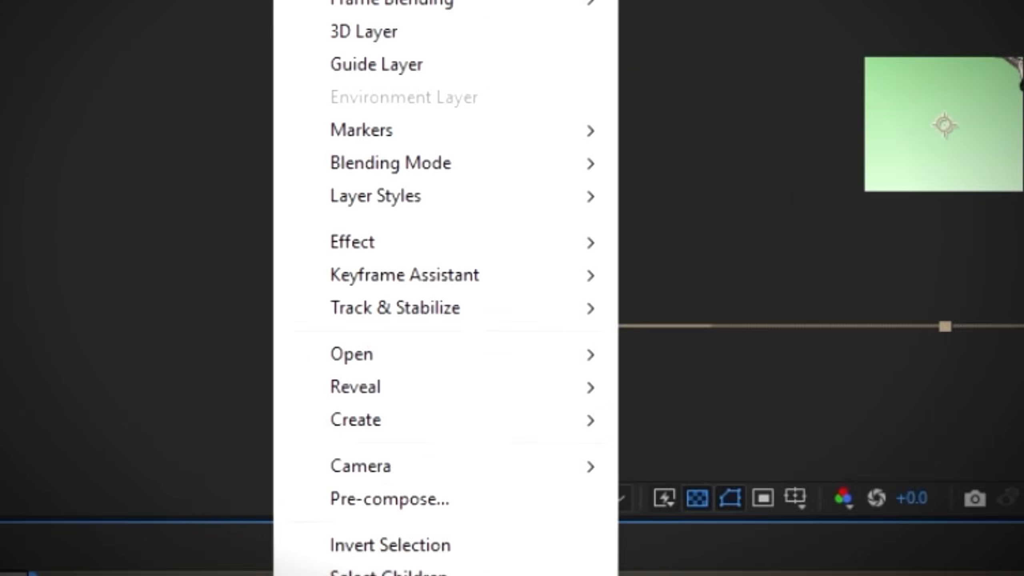
mouse_move(404, 145)
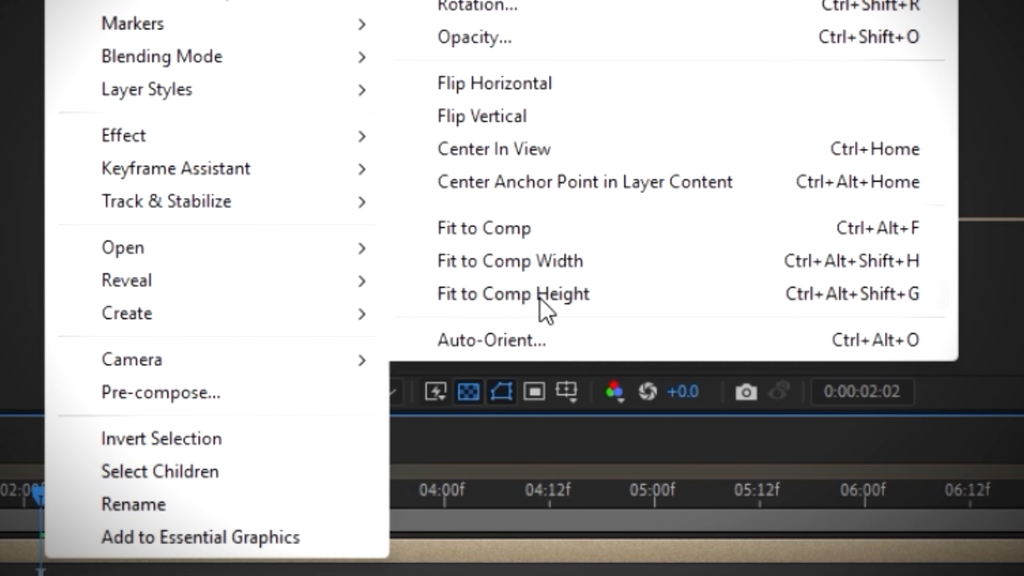
left_click(537, 298)
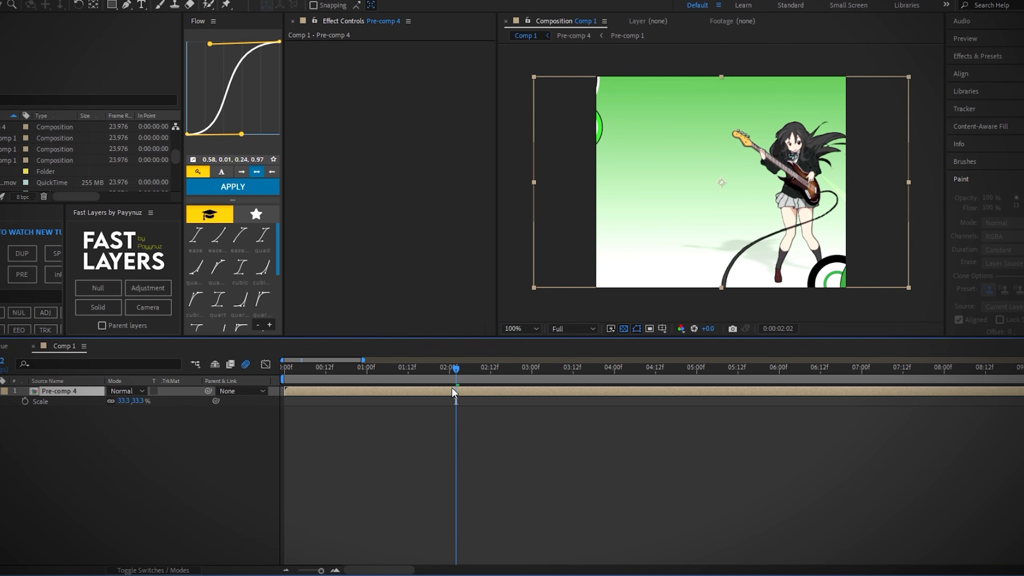
Inside Pre-comp 4, move the upper-left and lower-right circle groups inward toward the frame's center, and return to Comp 1.
double_click(456, 390)
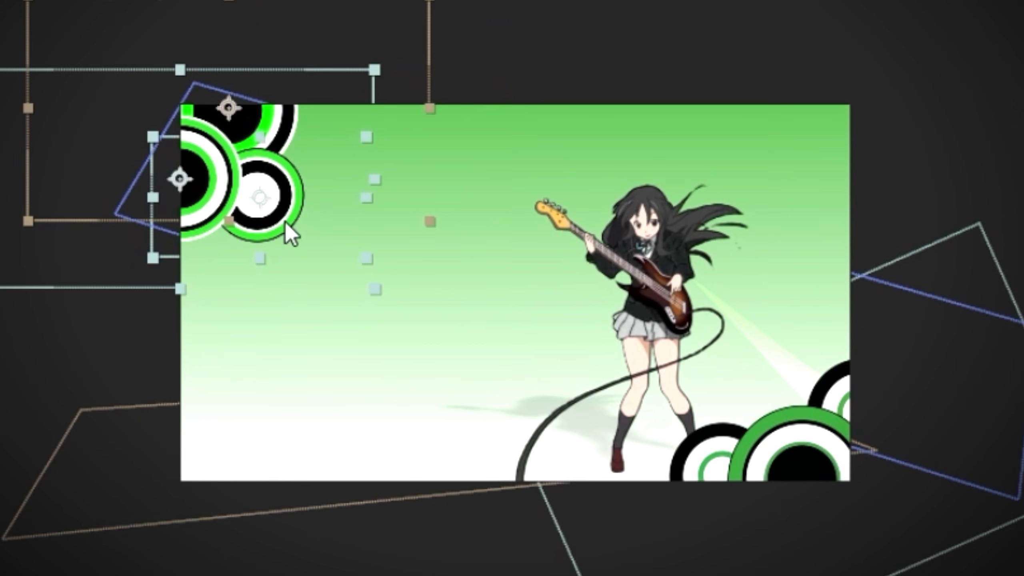
left_click_drag(285, 222, 401, 247)
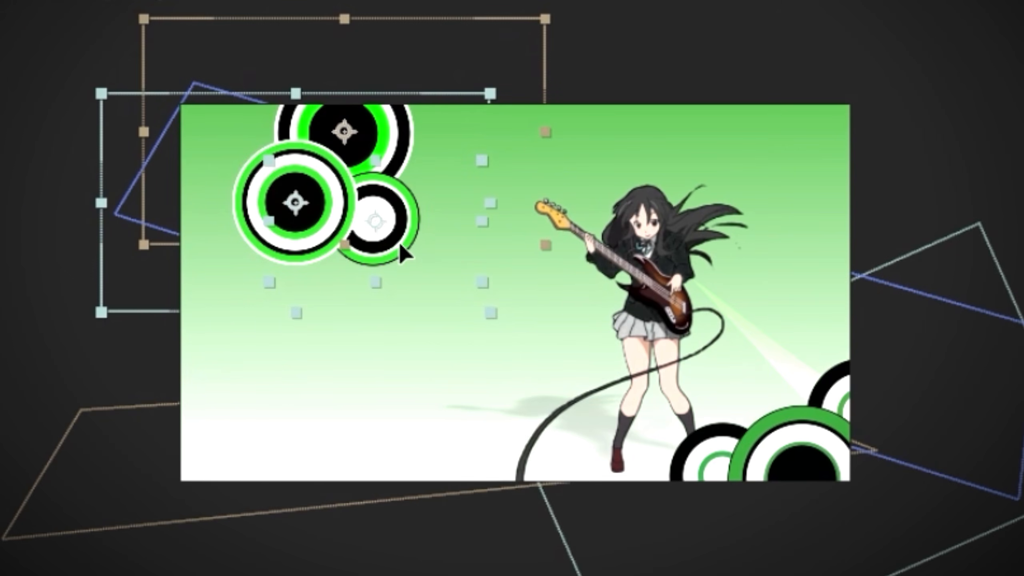
left_click_drag(777, 470, 707, 468)
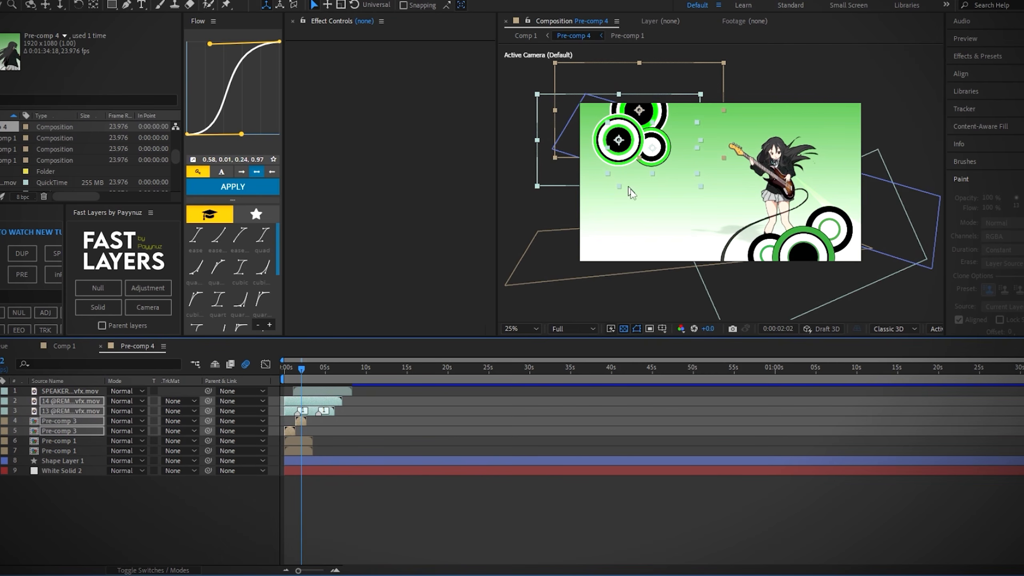
left_click(60, 347)
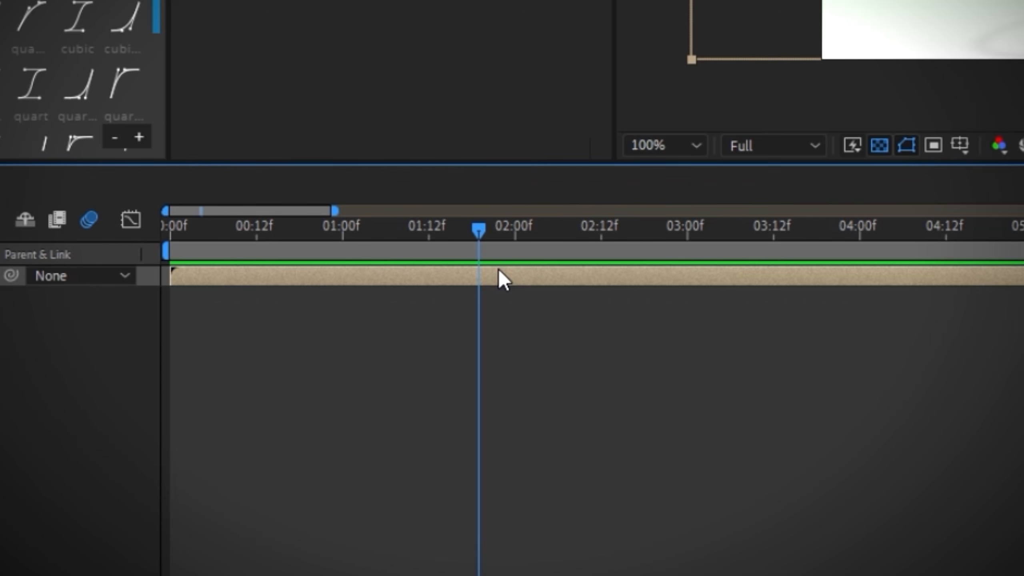
Duplicate the Pre-comp 4 layer twice in Comp 1 and keep the blending mode column displayed.
key("ctrl+d")
key("ctrl+d")
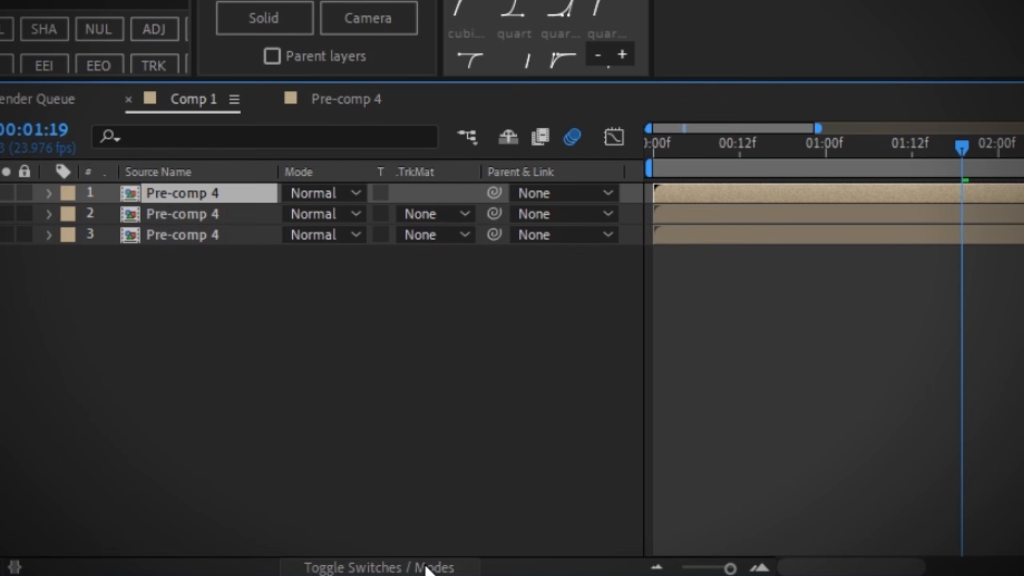
left_click(422, 568)
left_click(422, 568)
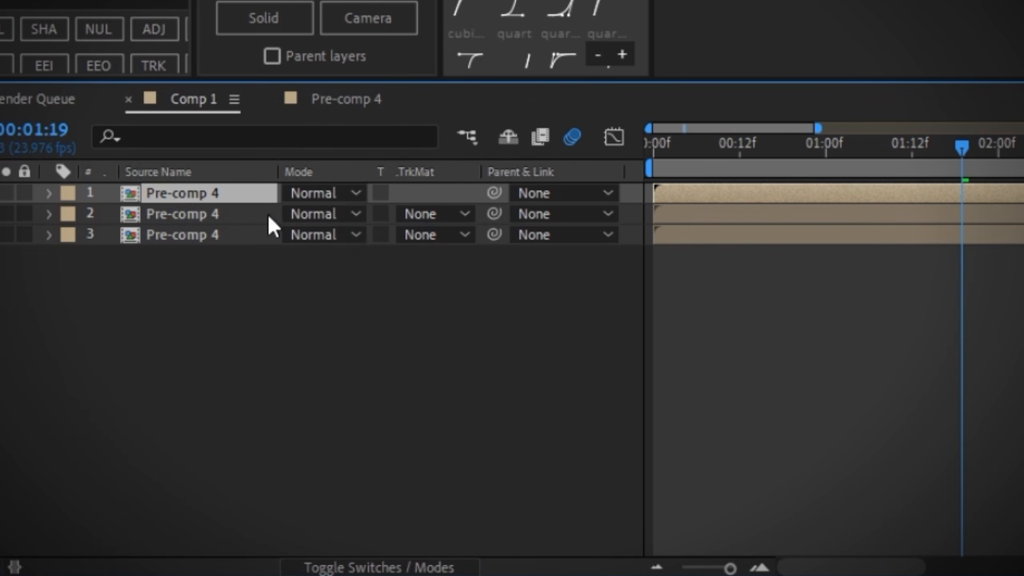
Set the blending mode of the first and third Pre-comp 4 layers to Luminosity and the middle one to Color.
left_click(310, 228)
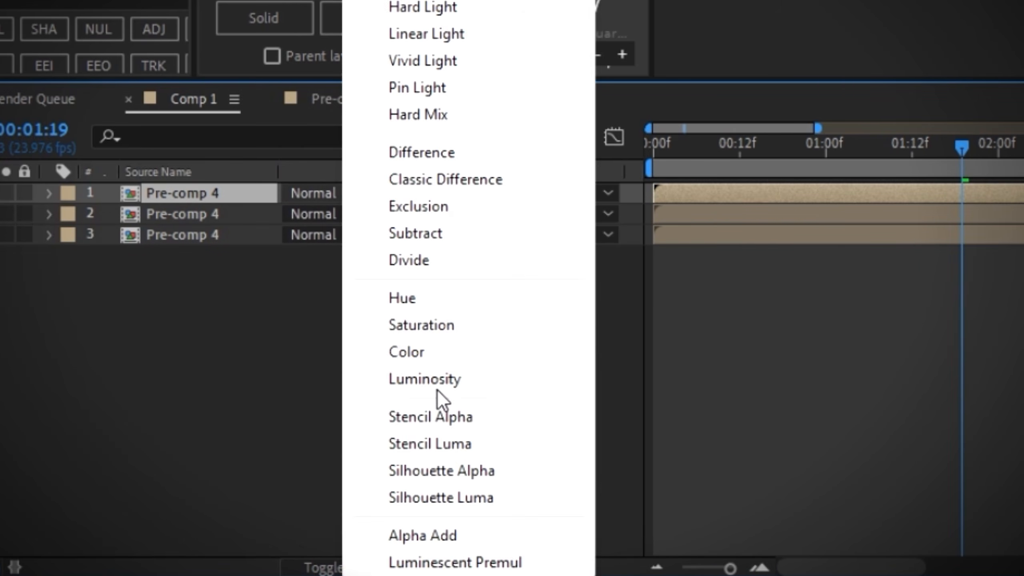
left_click(437, 387)
left_click(329, 238)
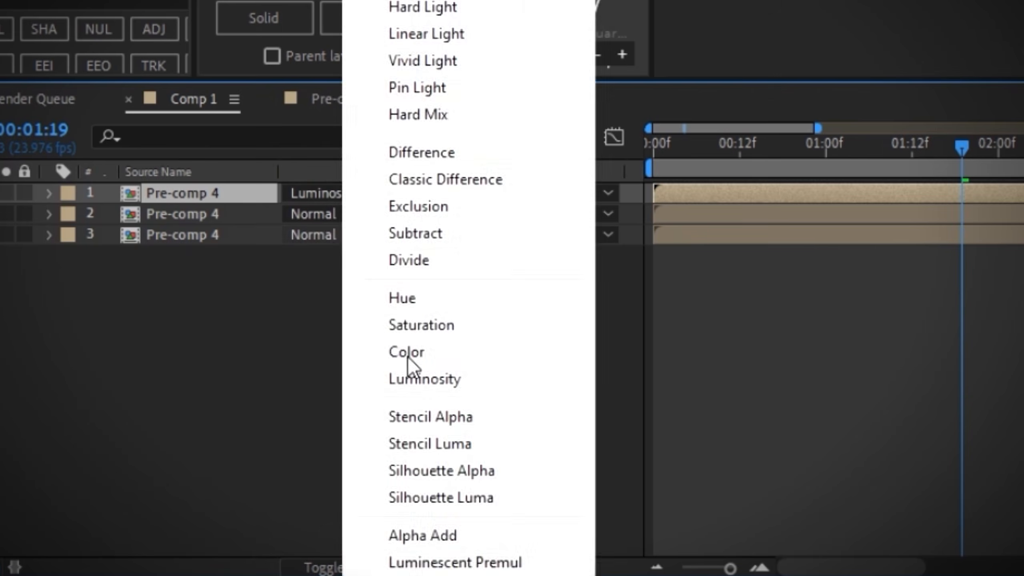
left_click(419, 381)
left_click(333, 216)
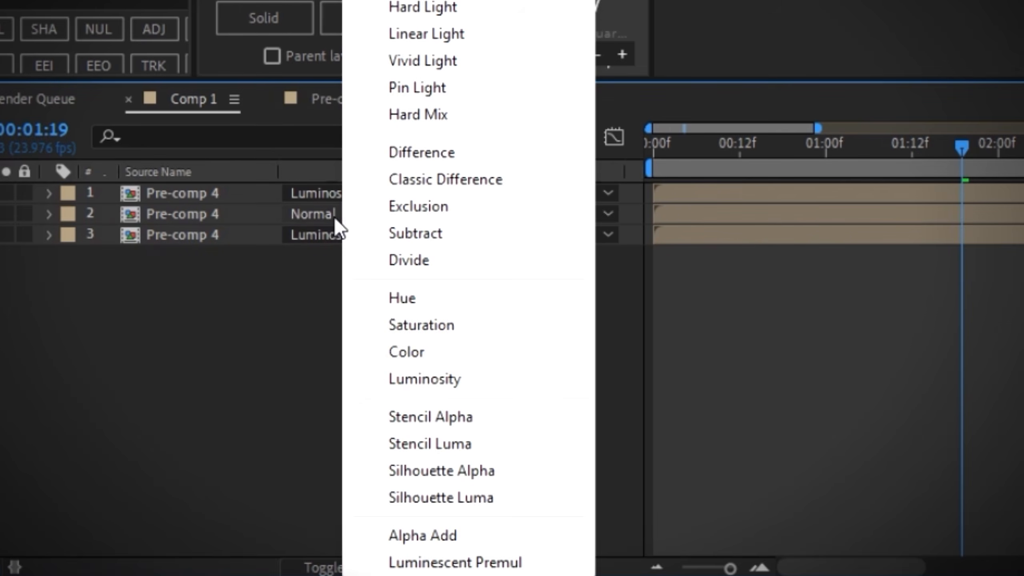
left_click(433, 348)
Apply Brightness & Contrast to the middle Pre-comp 4 layer and set its Brightness to 15.
left_click(490, 309)
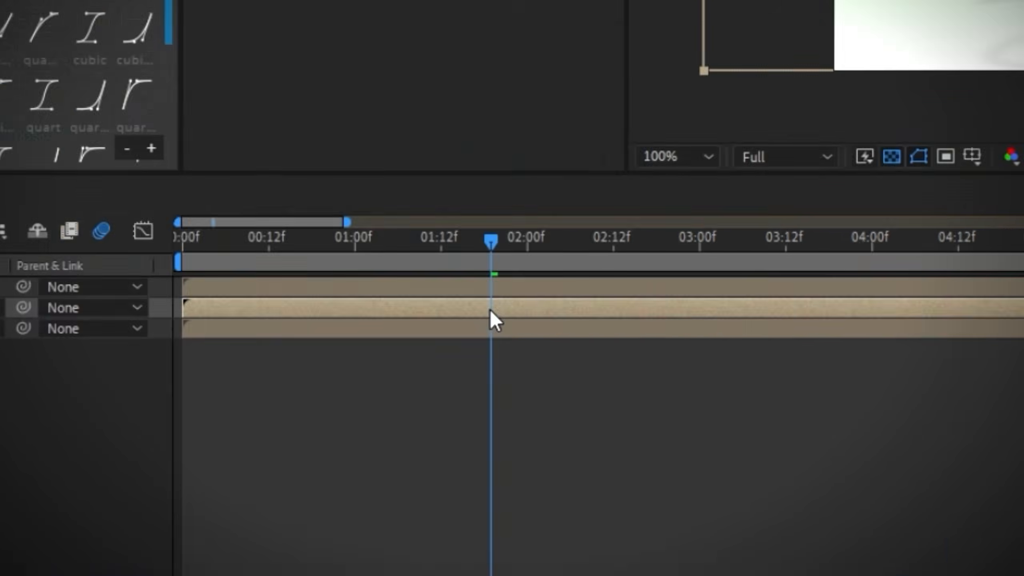
key("ctrl+space")
type("br")
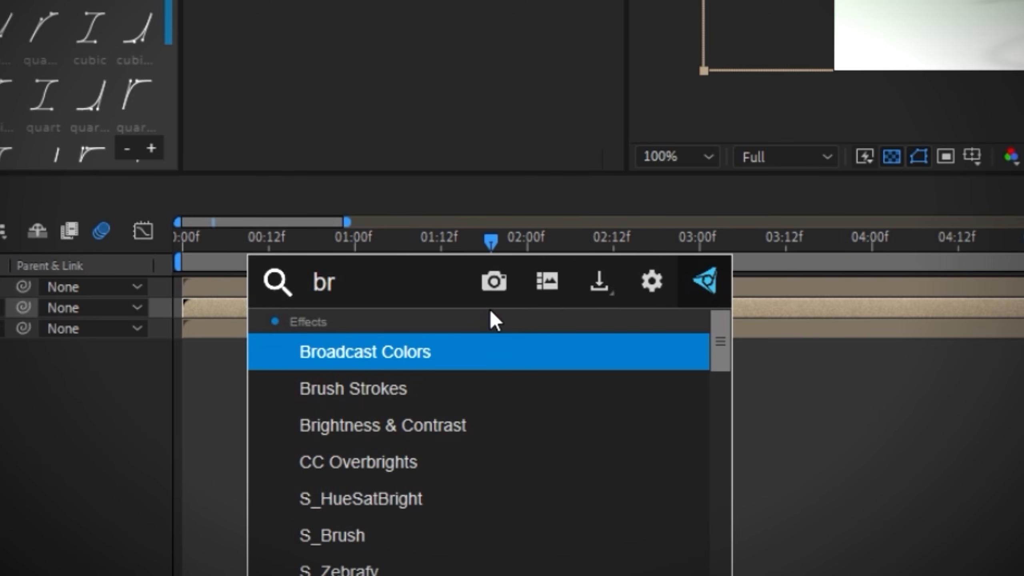
type("igh")
key("Return")
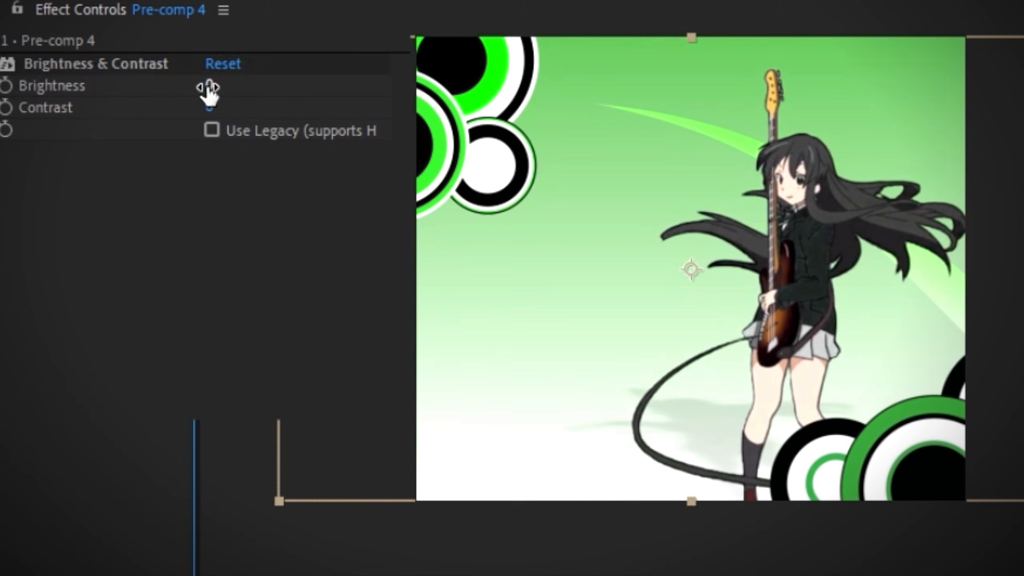
left_click_drag(208, 90, 220, 90)
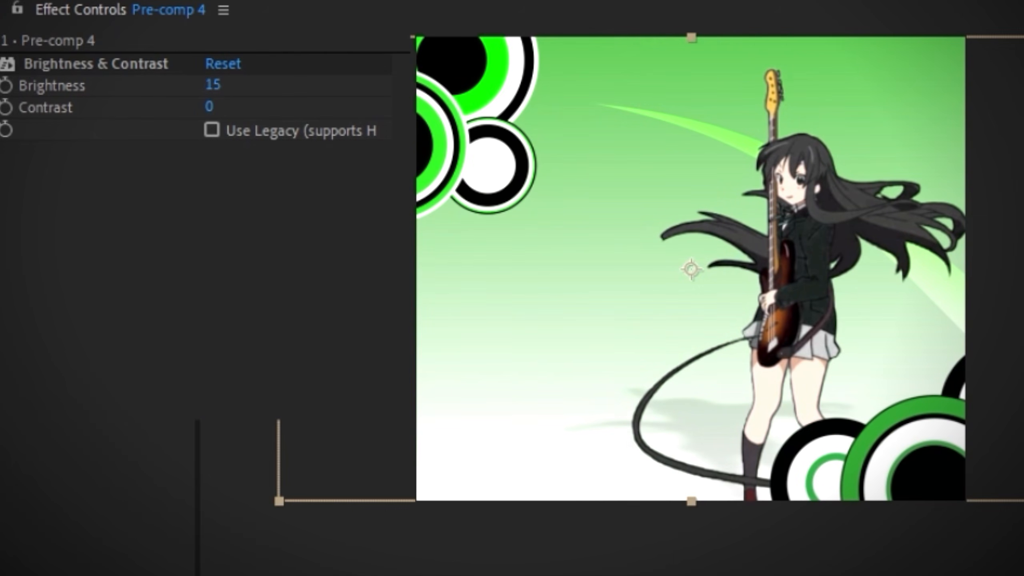
Add Noise at 6% and a Directional Blur with direction 90° and blur length 30 to the middle layer.
key("Return")
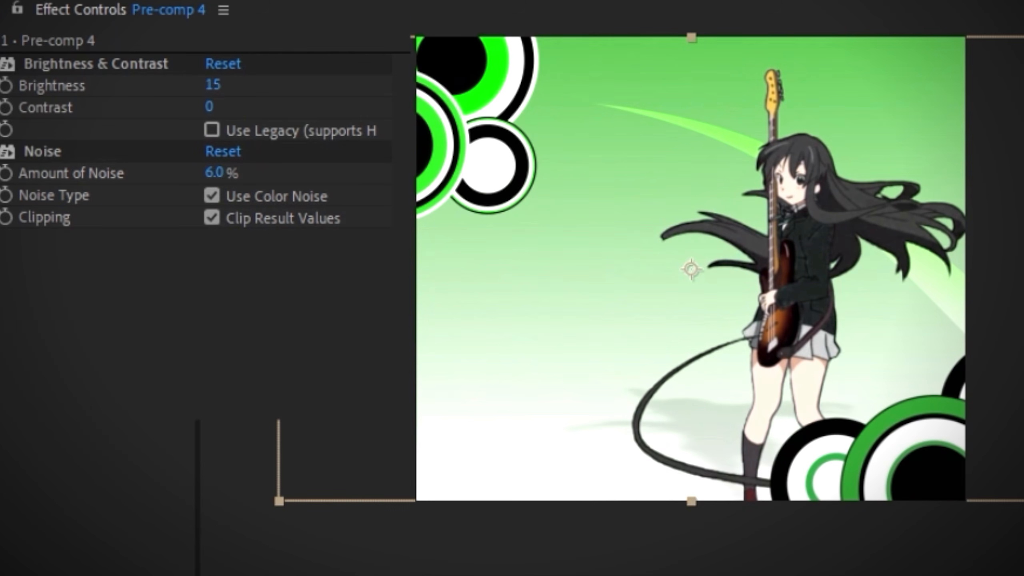
key("Return")
left_click(238, 260)
type("90")
key("Return")
left_click(213, 334)
type("30")
key("Return")
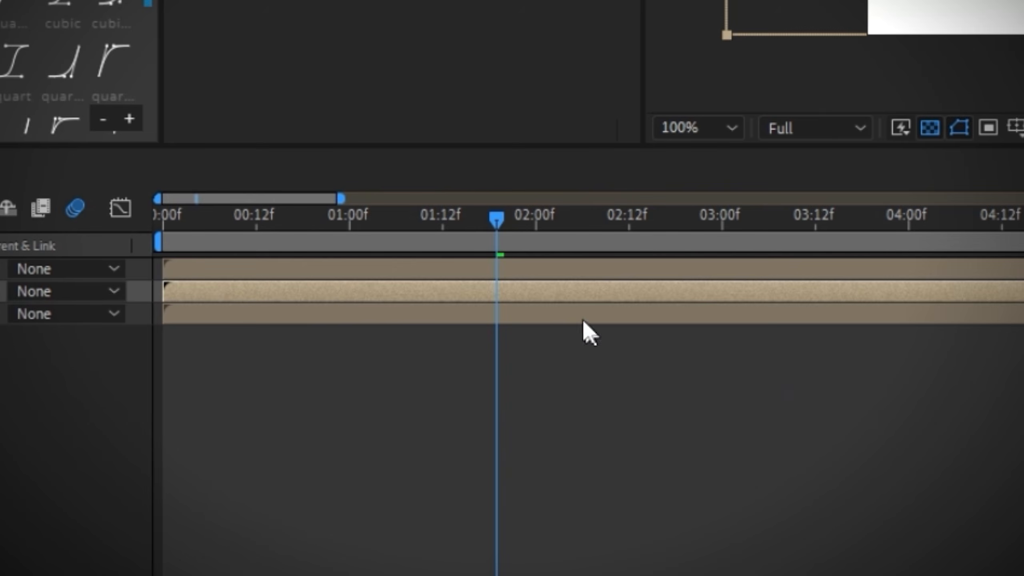
Apply the Noise effect to the first Pre-comp 4 layer with an amount of 5%.
key("ctrl+space")
type("nois")
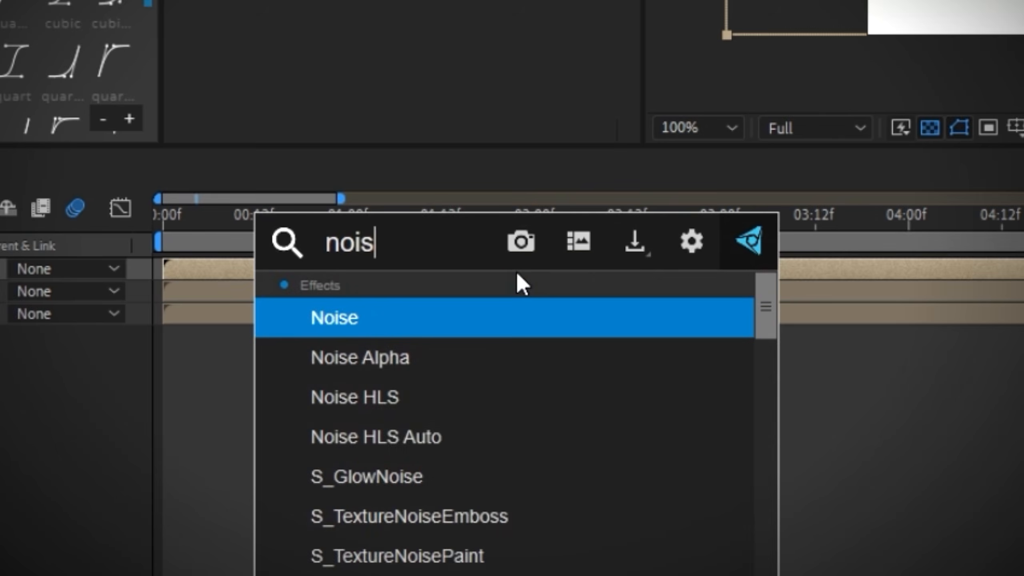
key("Return")
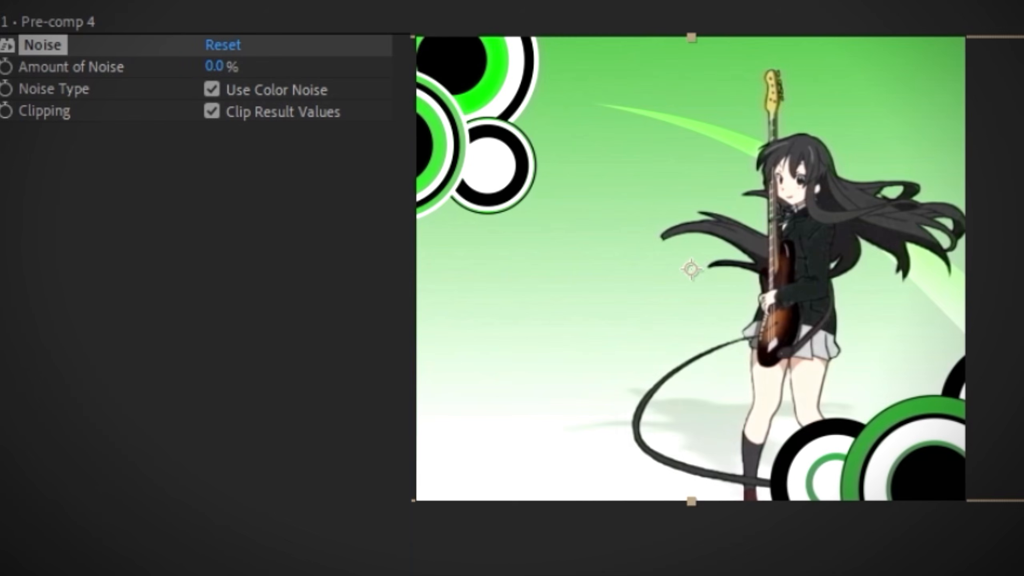
left_click(213, 67)
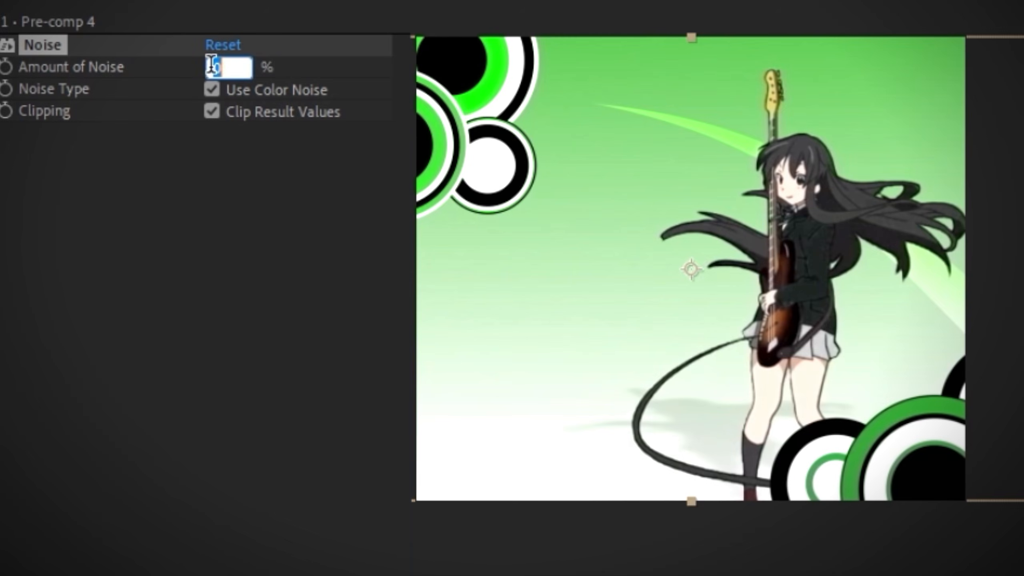
type("5")
key("Return")
Add Black & White to the first layer and copy its Noise and Black & White effects onto the third layer.
key("ctrl+space")
type("black")
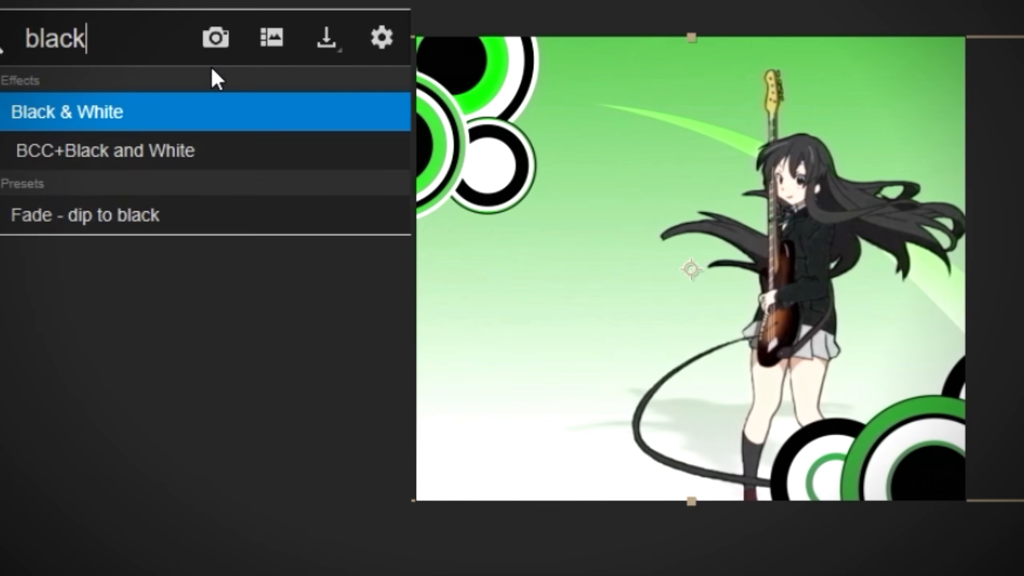
key("Return")
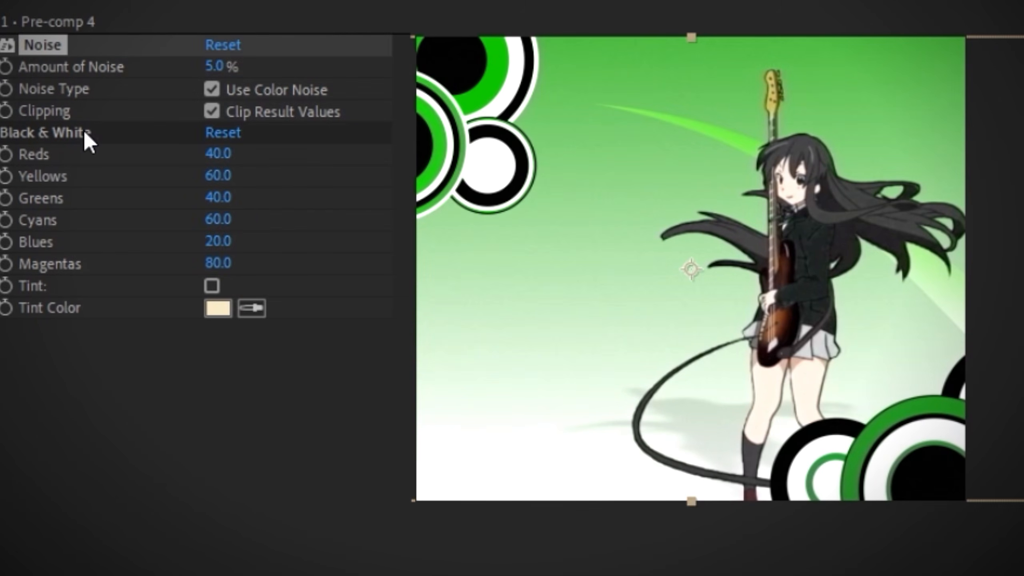
left_click(85, 133)
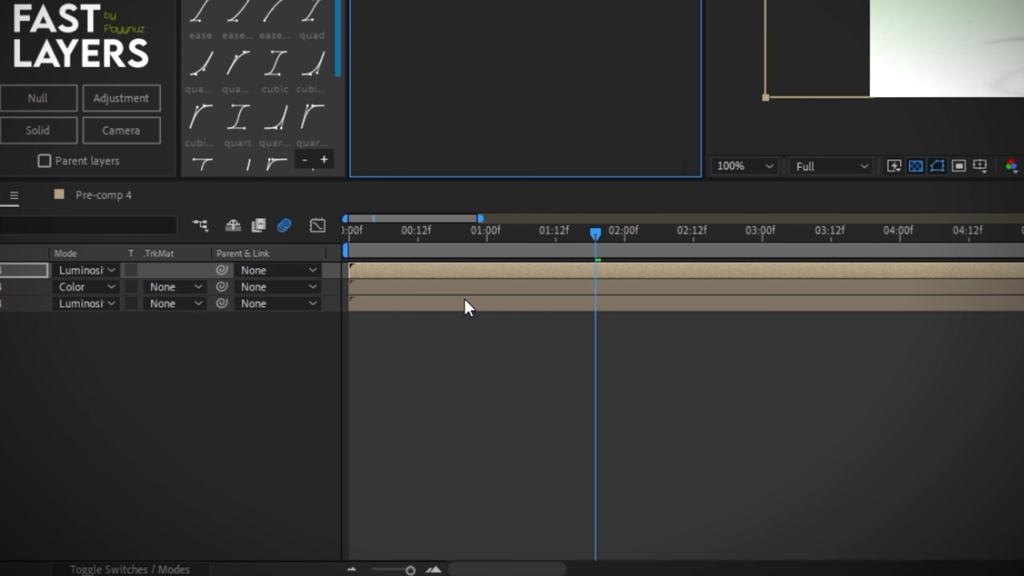
left_click(464, 301)
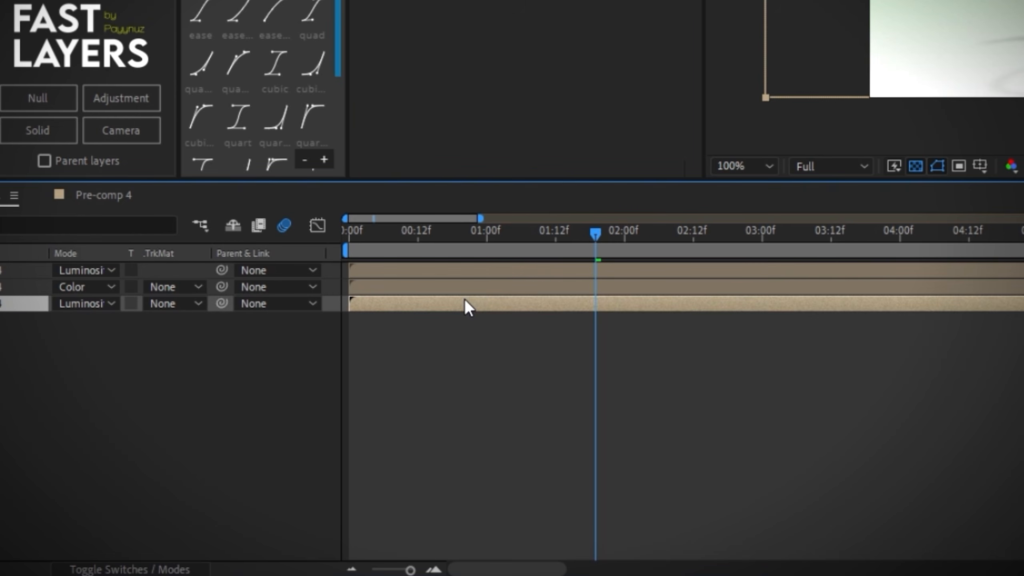
key("Return")
Add Directional Blur to the third Pre-comp 4 layer with direction 90° and blur length 7.
key("ctrl+space")
type("di")
key("Down")
key("Return")
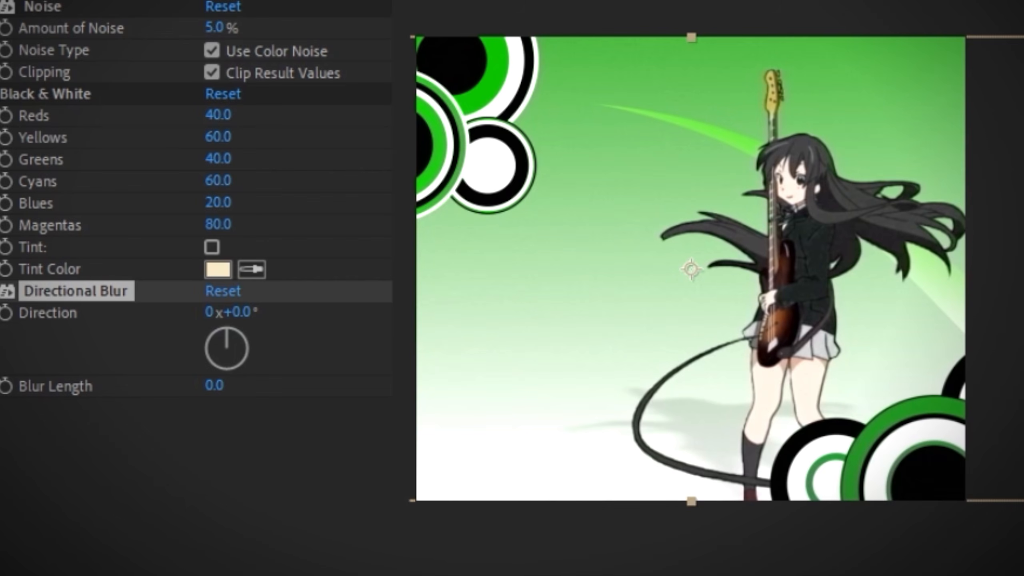
left_click(238, 311)
type("90")
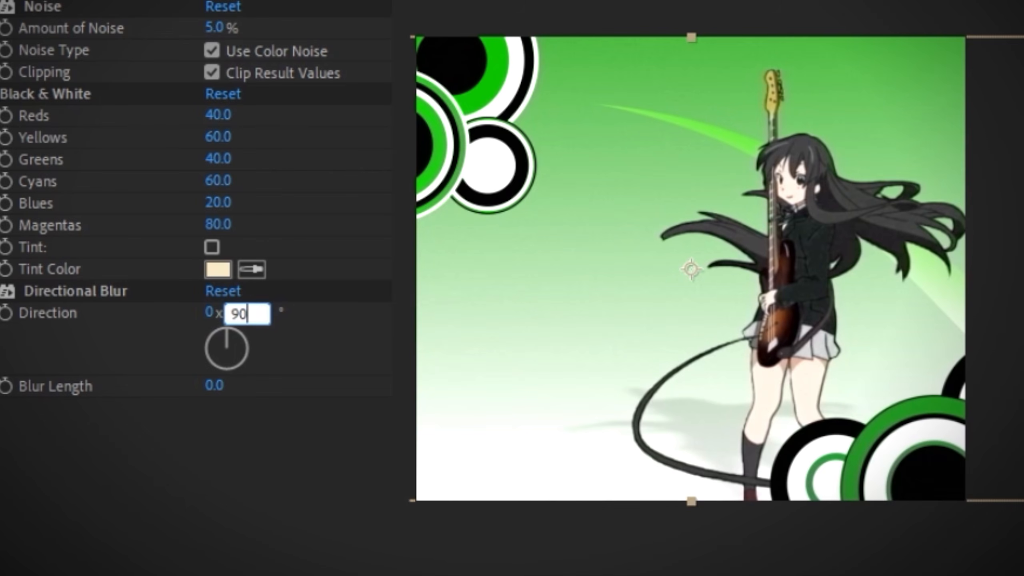
key("Return")
left_click(216, 386)
type("7")
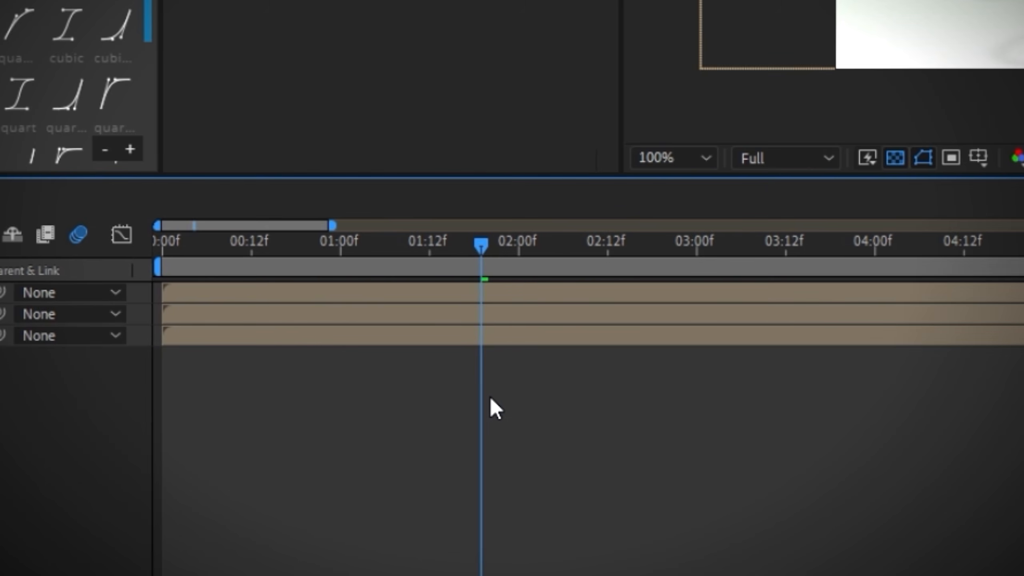
Pre-compose all three Pre-comp 4 layers, moving all attributes into the new composition.
key("ctrl+a")
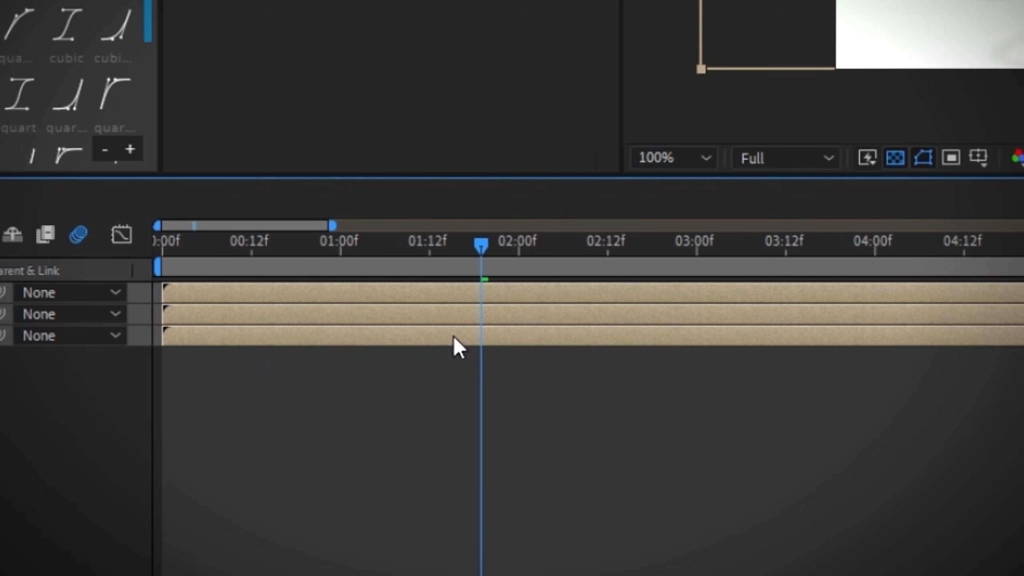
right_click(475, 323)
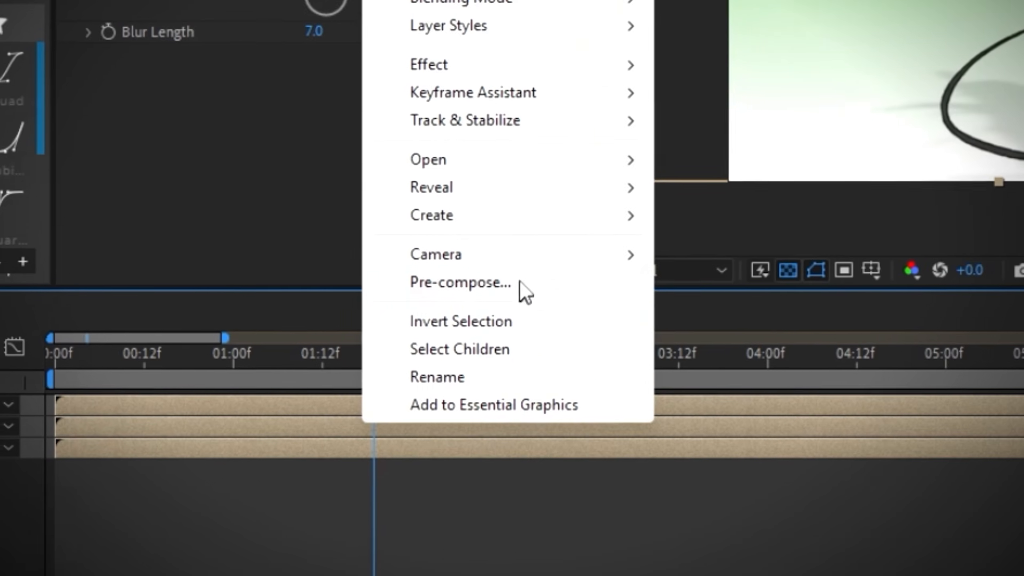
left_click(525, 283)
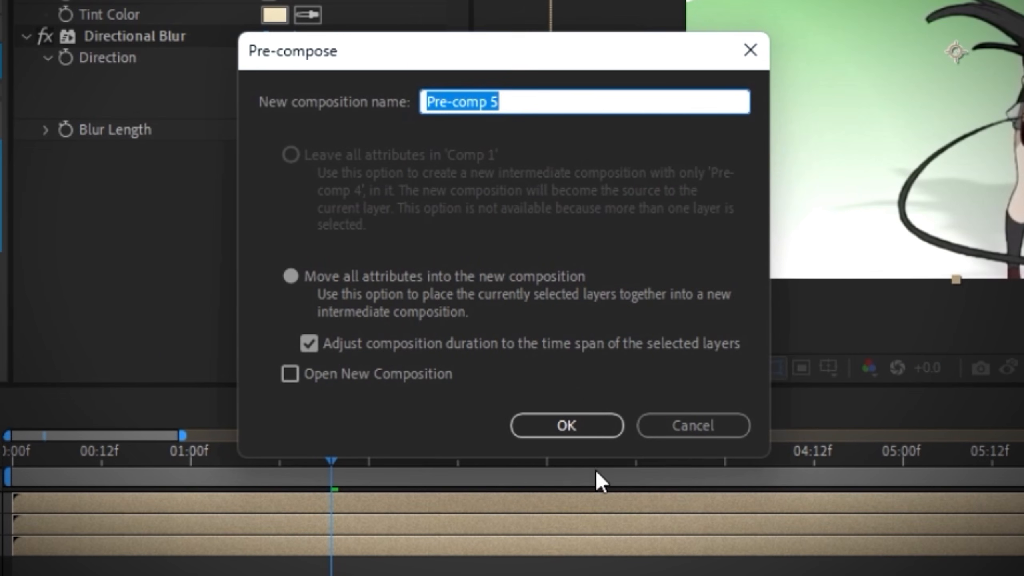
left_click(571, 404)
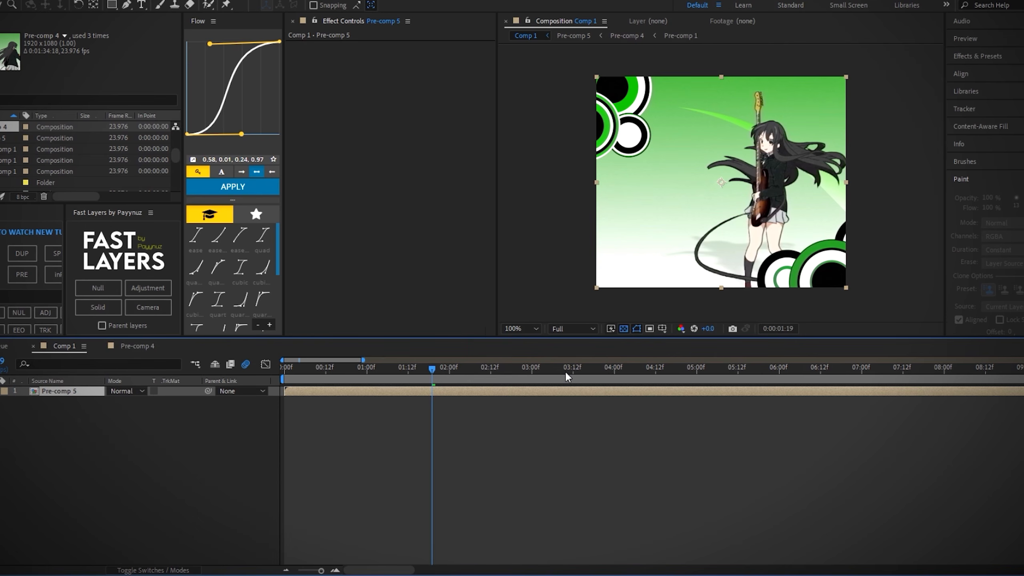
Create an adjustment layer in Comp 1 and apply Fast Box Blur with radius 0.1 and Repeat Edge Pixels enabled.
key("ctrl+alt+y")
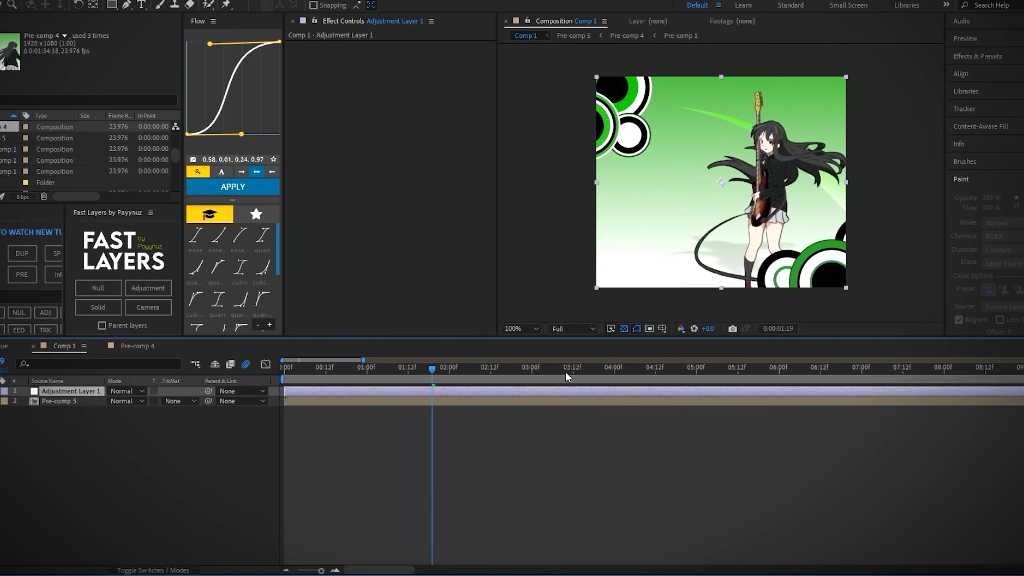
key("ctrl+space")
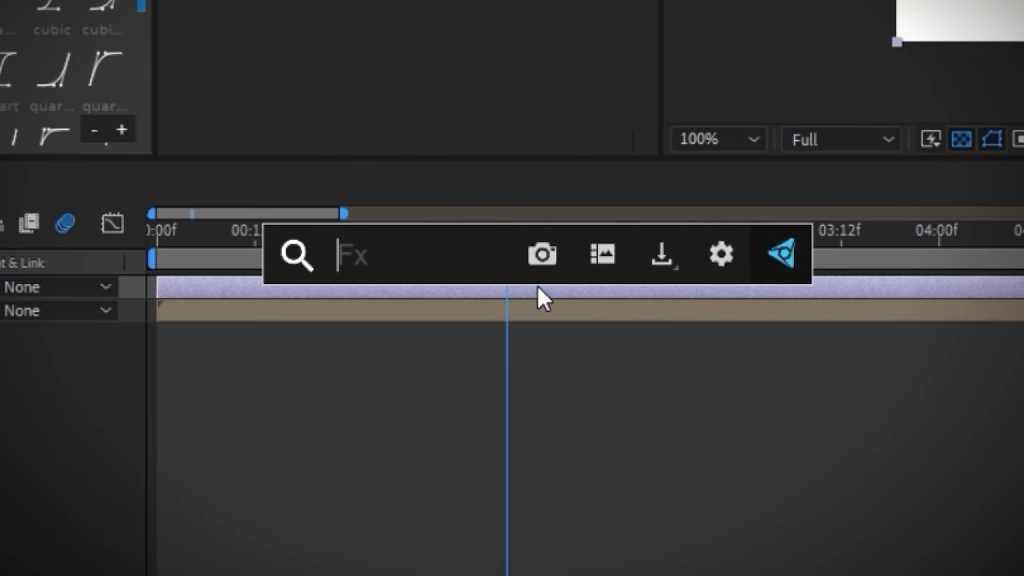
type("fast")
key("Return")
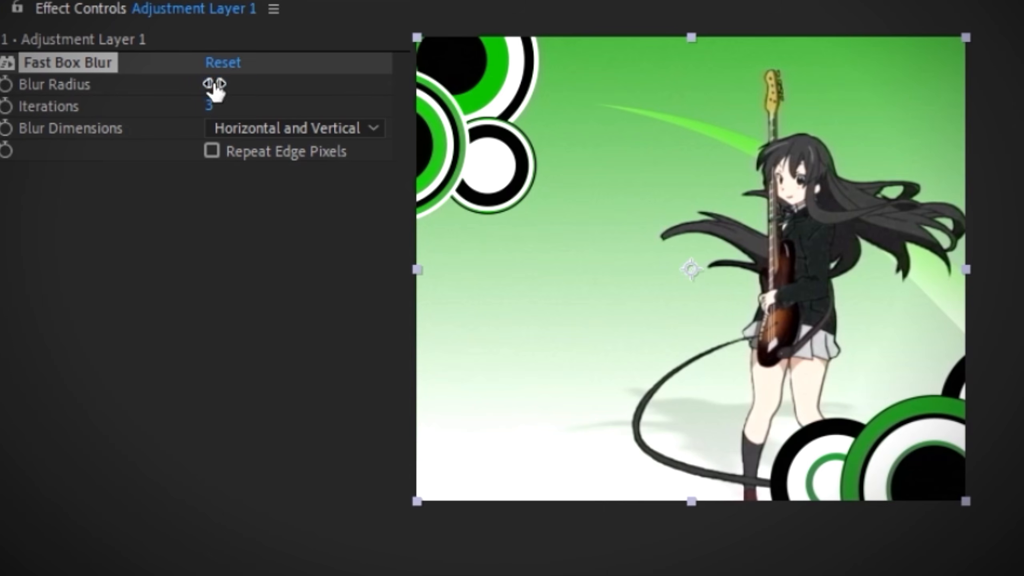
left_click(213, 86)
type("0.1")
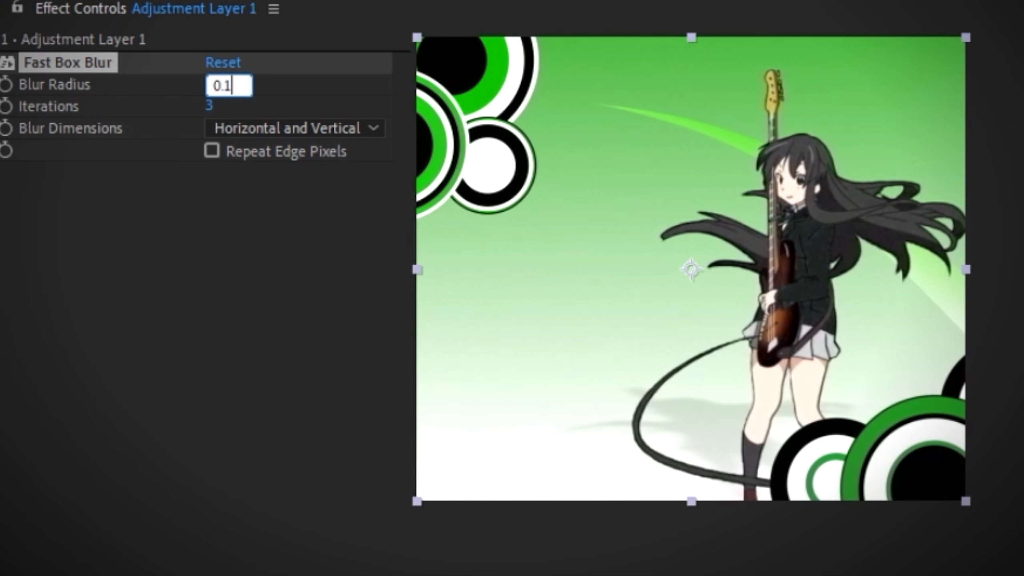
key("Return")
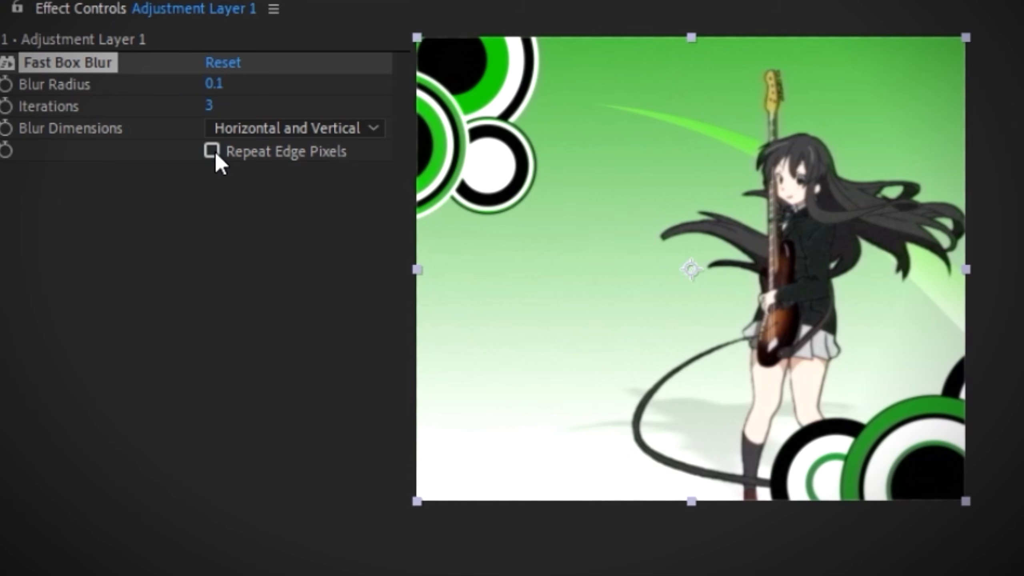
left_click(213, 153)
Add Unsharp Mask to the adjustment layer and set its radius to 2.
key("ctrl+space")
type("uns")
key("Return")
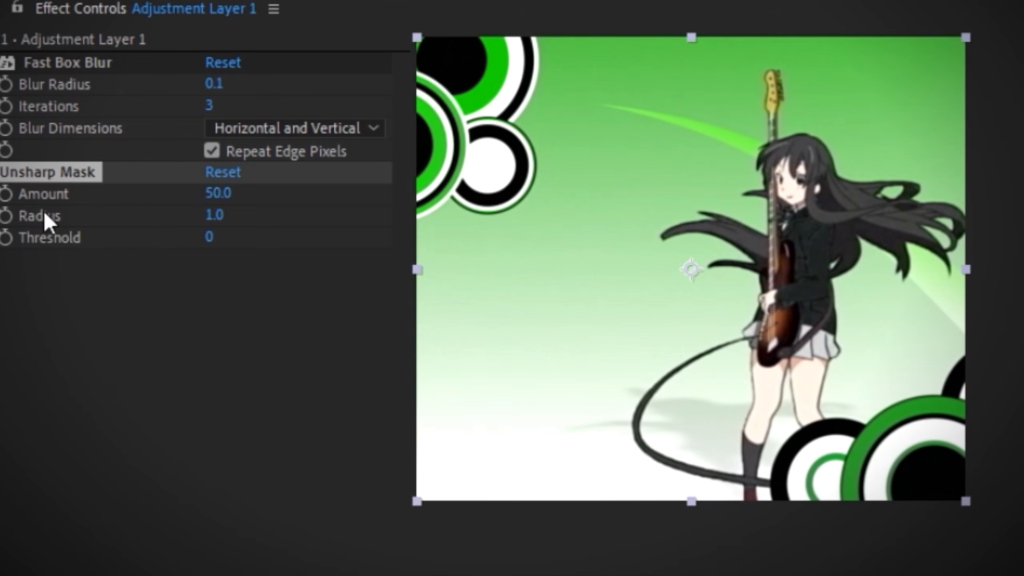
left_click(215, 218)
type("2")
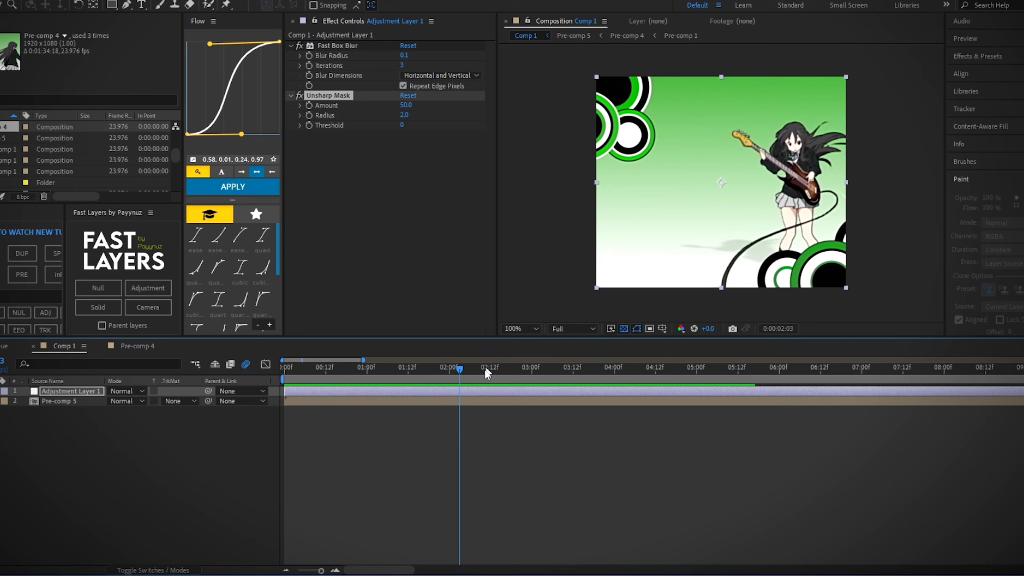
Open Pre-comp 4 through Pre-comp 5 and apply Gradient Ramp to the upper Pre-comp 1 character layer.
double_click(460, 401)
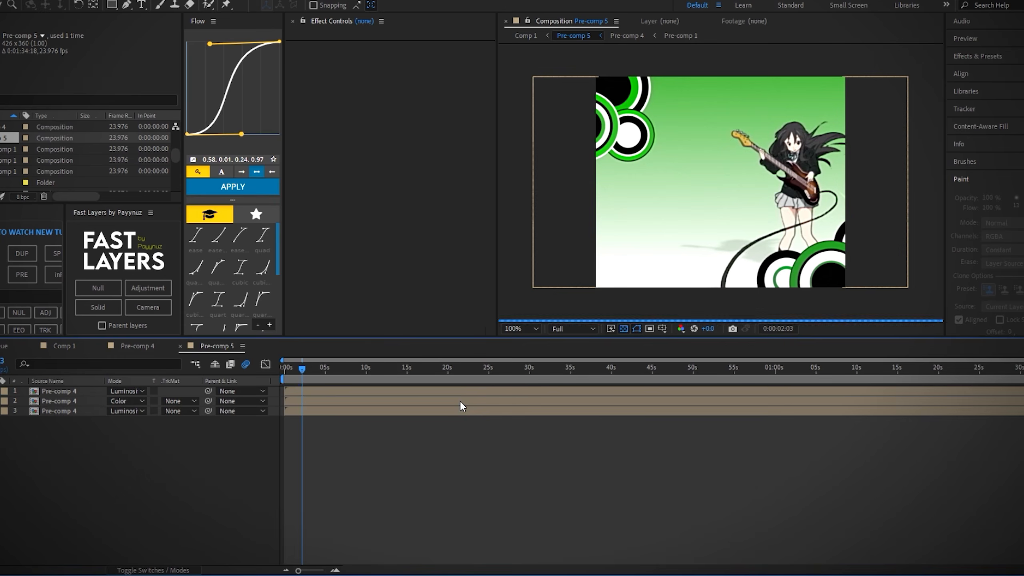
double_click(315, 398)
left_click(319, 437)
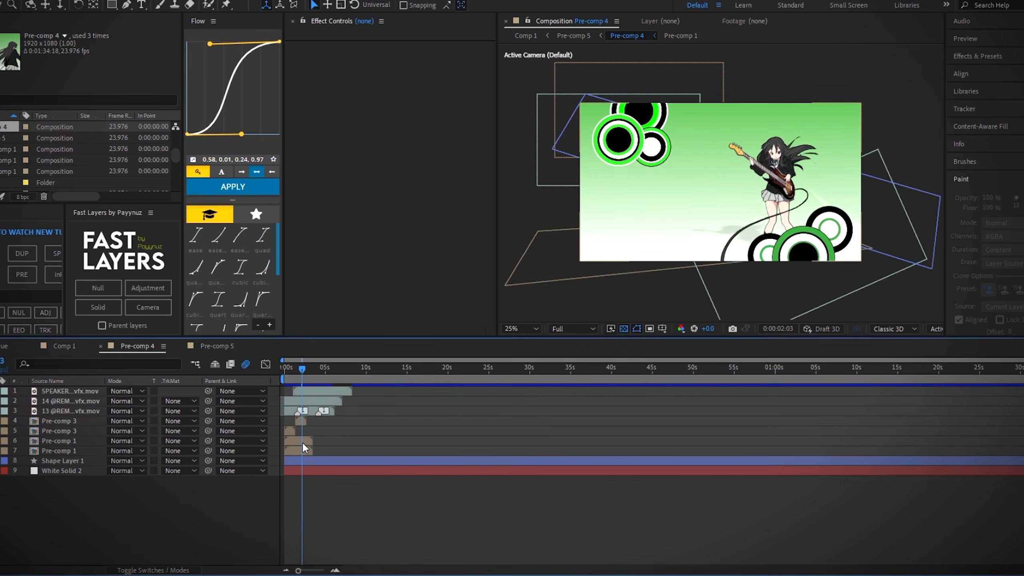
left_click(302, 442)
key("ctrl+space")
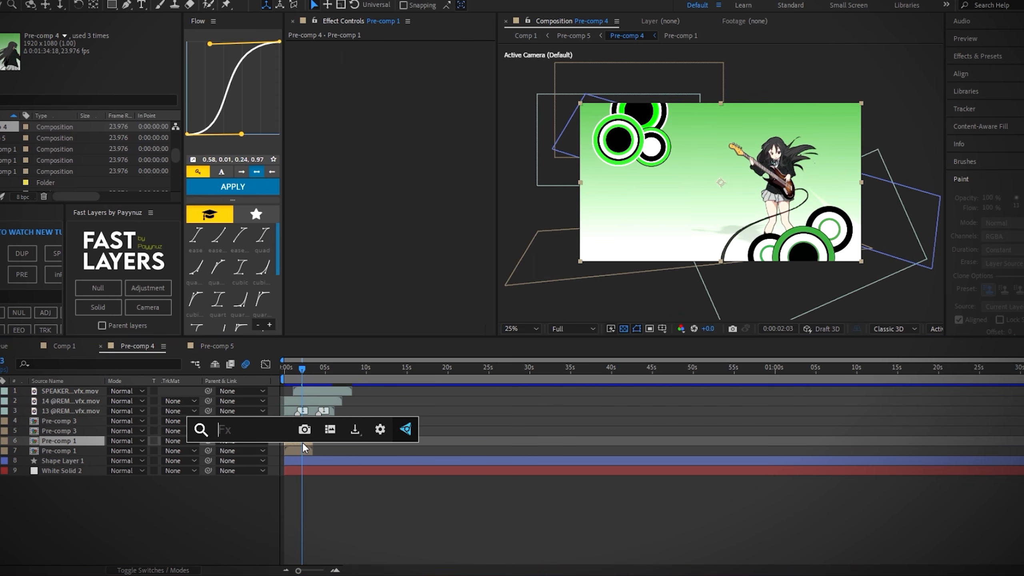
type("grad")
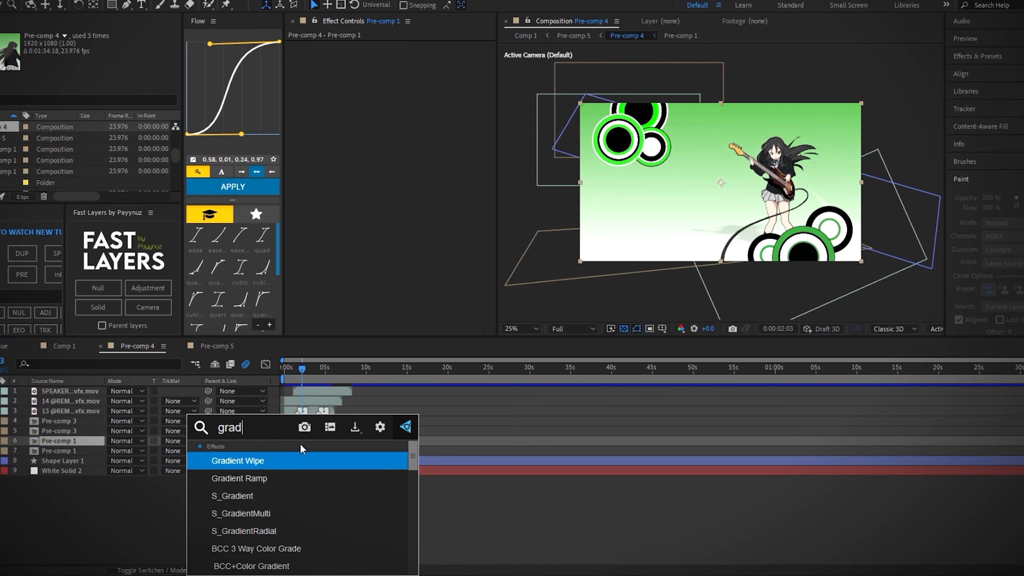
key("Down")
key("Return")
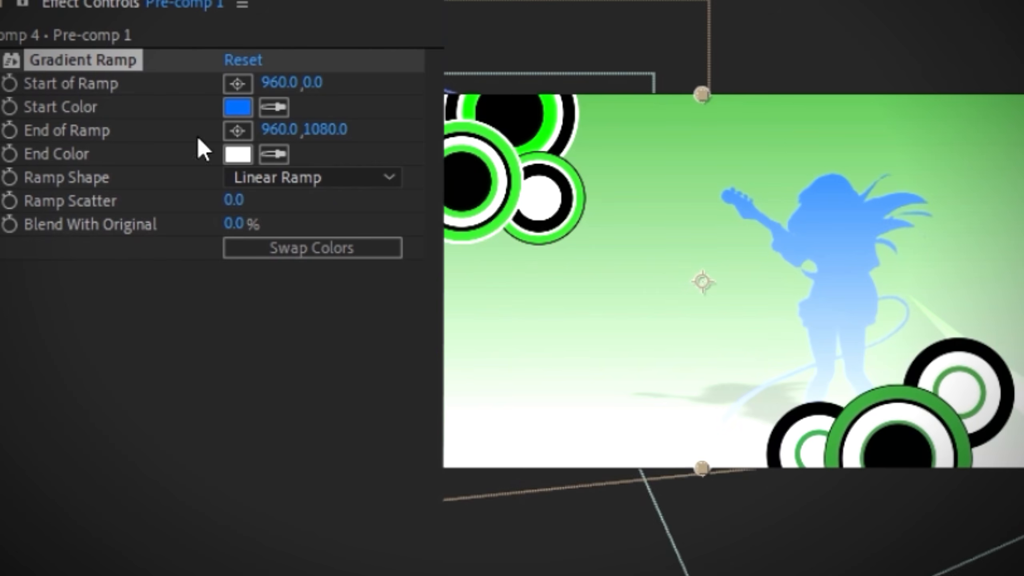
Lower the Gradient Ramp's start point to 960, 221 on the upper Pre-comp 1 layer and return to Comp 1.
left_click_drag(314, 82, 407, 83)
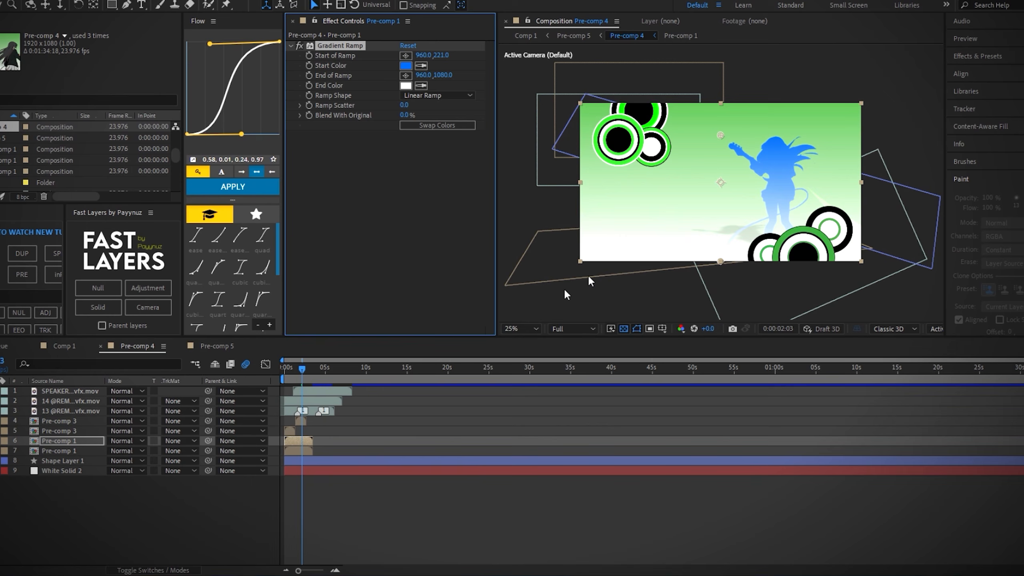
left_click(141, 346)
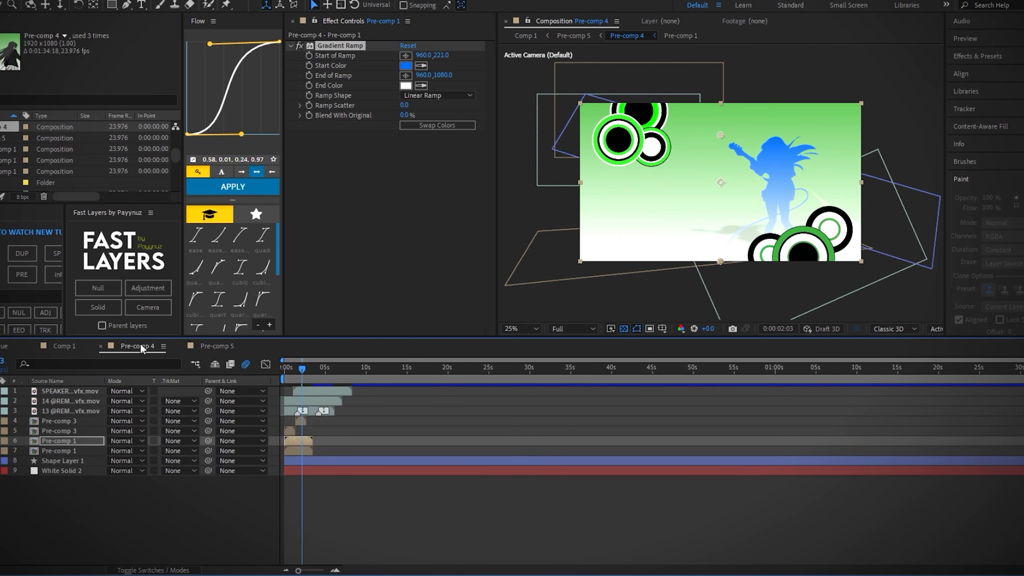
left_click(78, 348)
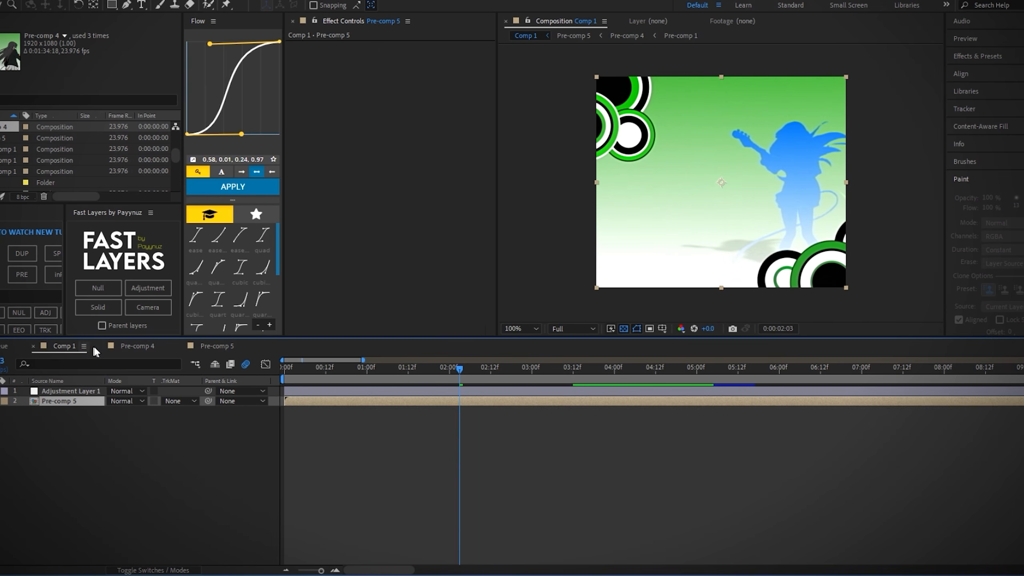
mouse_move(368, 371)
left_mouse_down()
mouse_move(339, 380)
mouse_move(376, 381)
left_mouse_up()
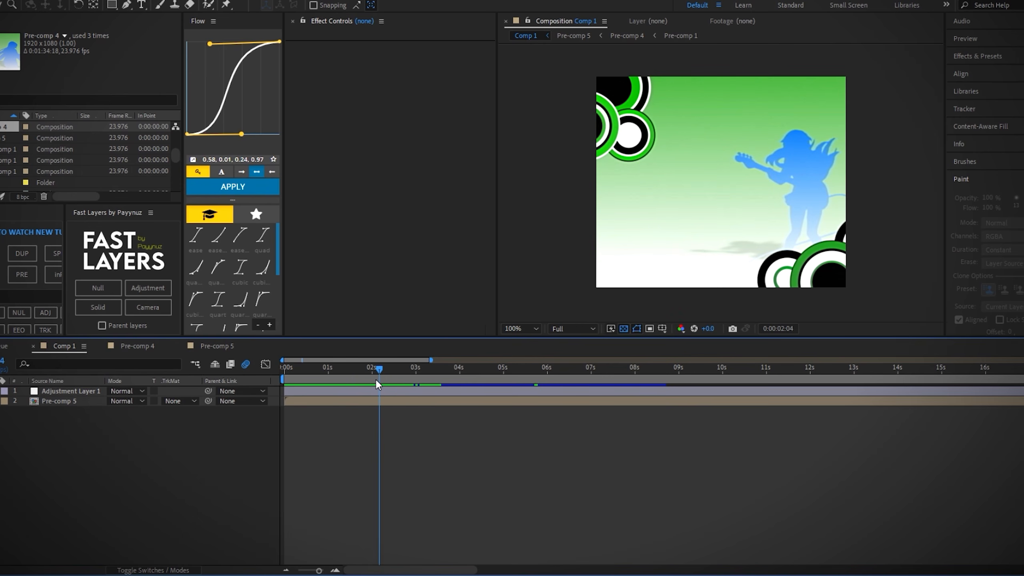
Add a new adjustment layer above the others in Comp 1 and apply the NTSC-rs effect to it.
key("ctrl+alt+y")
key("ctrl+space")
type("nt")
key("Return")
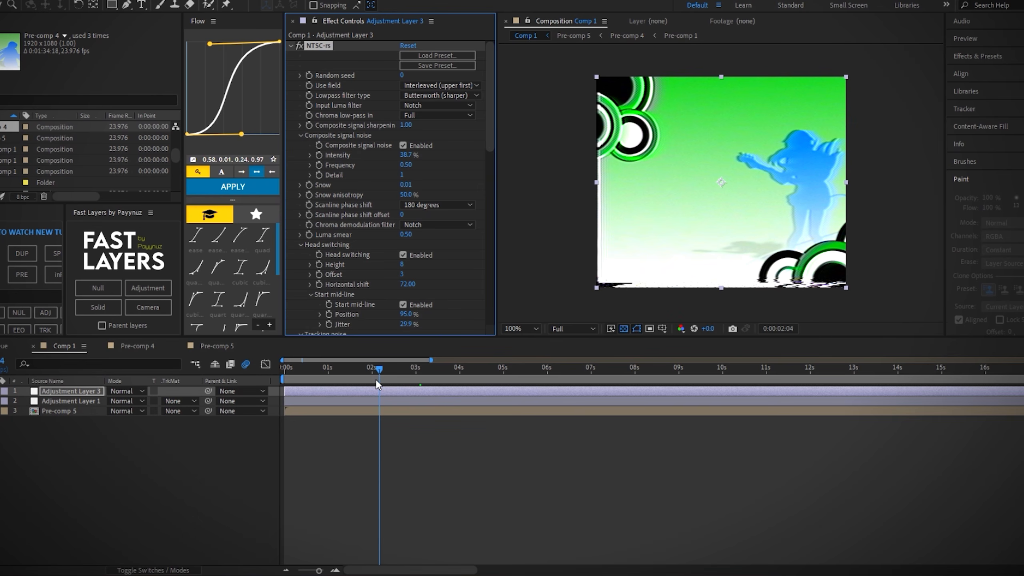
key("space")
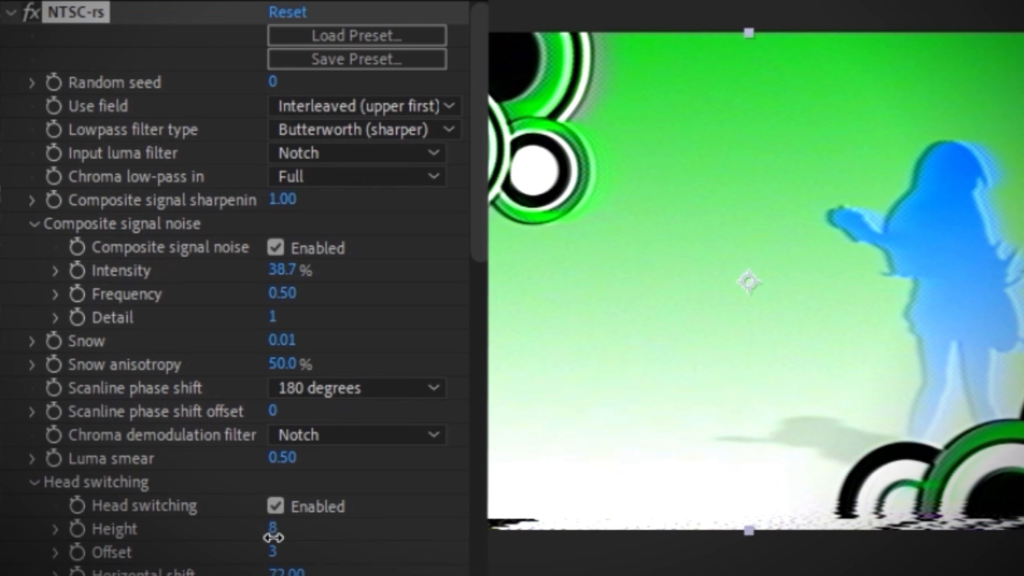
In NTSC-rs, set the Head switching height to 4 and the Tracking noise height to 3, and disable Ringing.
left_click_drag(402, 268, 396, 269)
left_click_drag(259, 539, 212, 543)
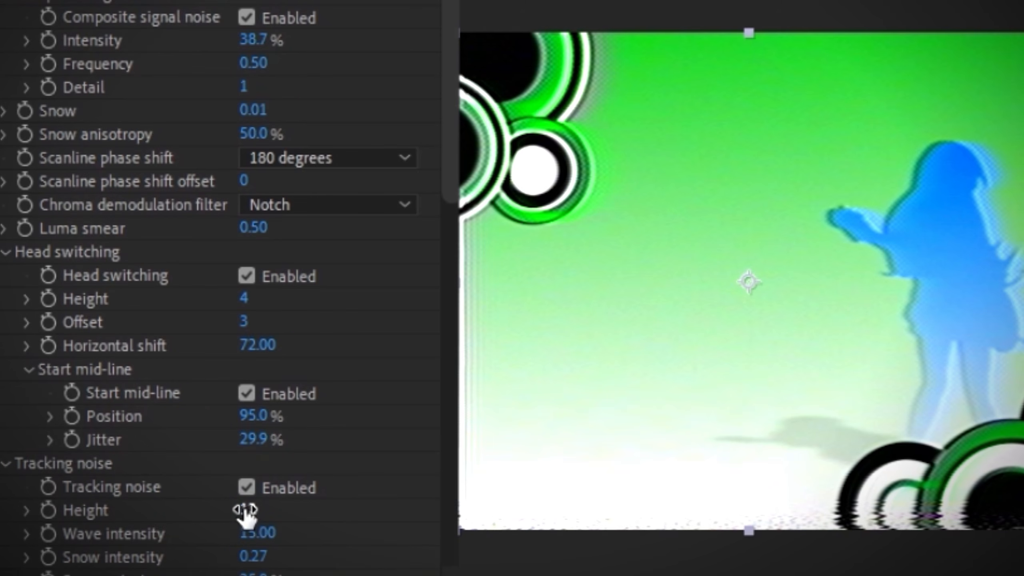
left_click_drag(240, 510, 219, 510)
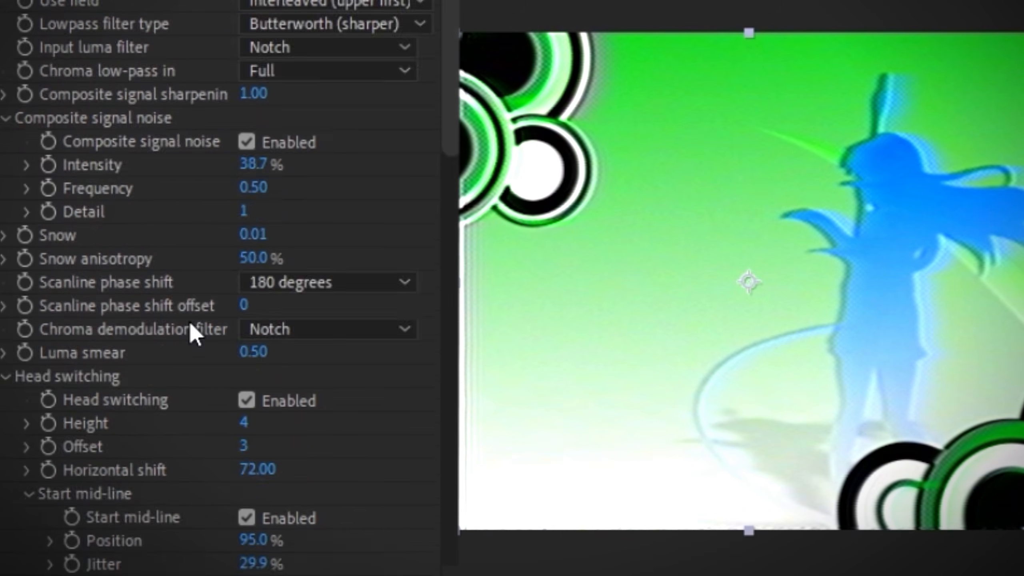
scroll(190, 332, "down", 10)
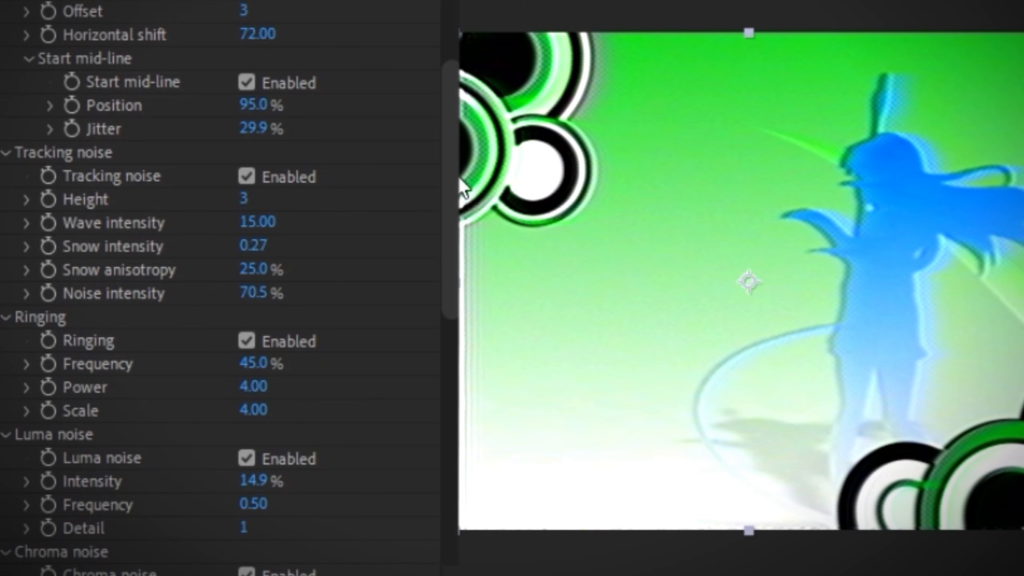
left_click(247, 342)
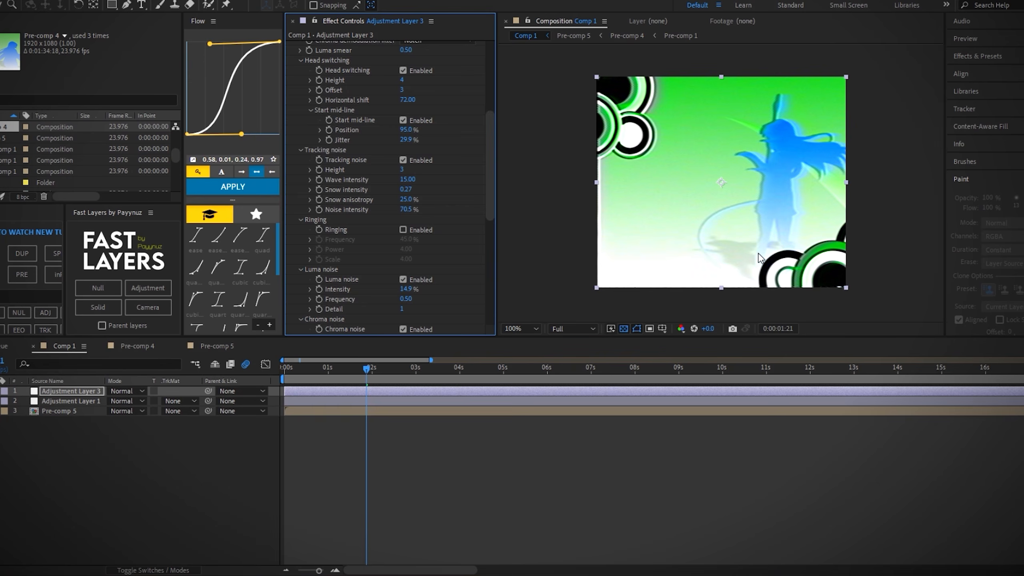
Add another adjustment layer on top with Hue/Saturation and slightly reduce its Master Saturation.
key("ctrl+alt+y")
key("ctrl+space")
type("hue")
key("Return")
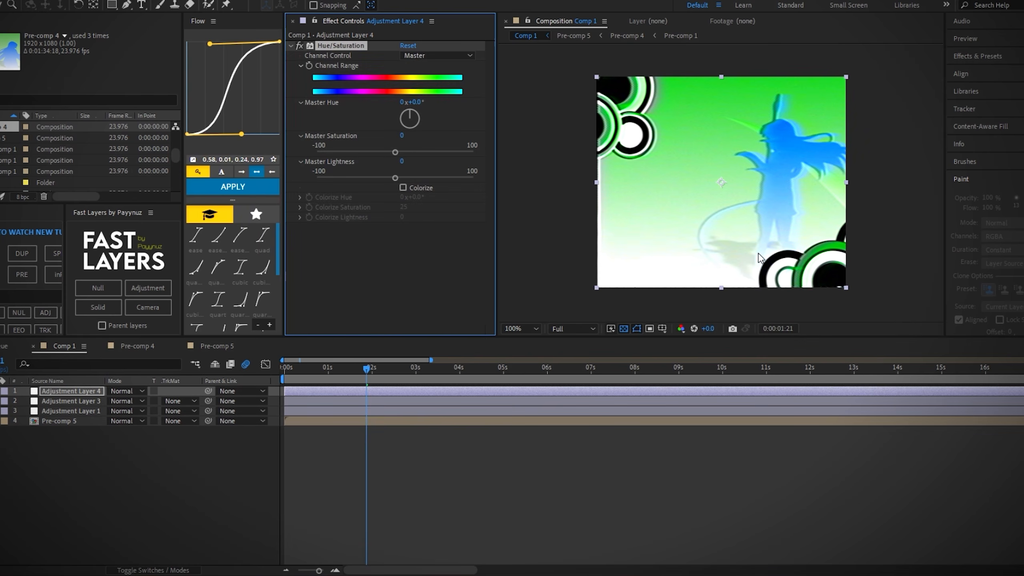
left_click_drag(395, 152, 380, 153)
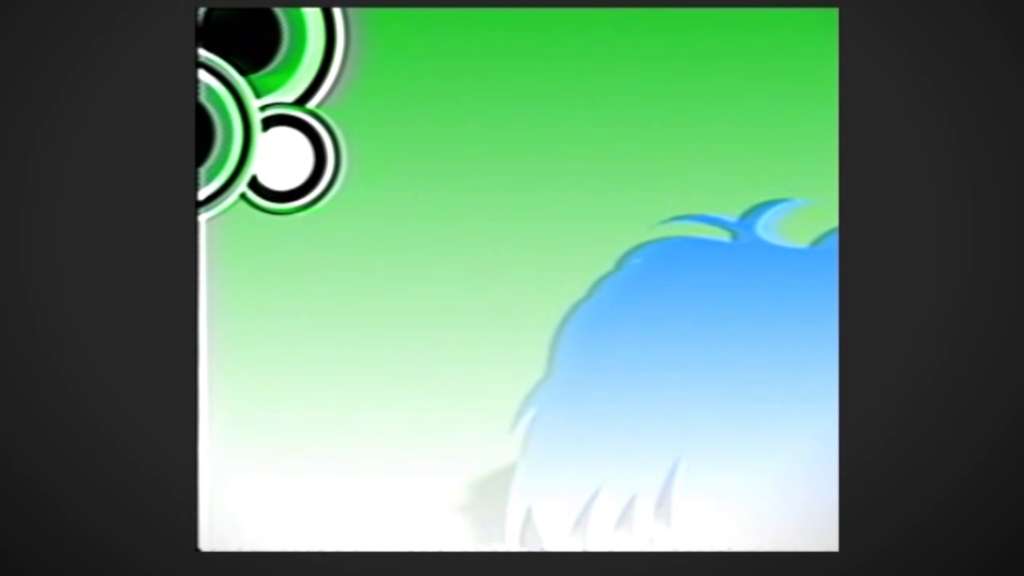